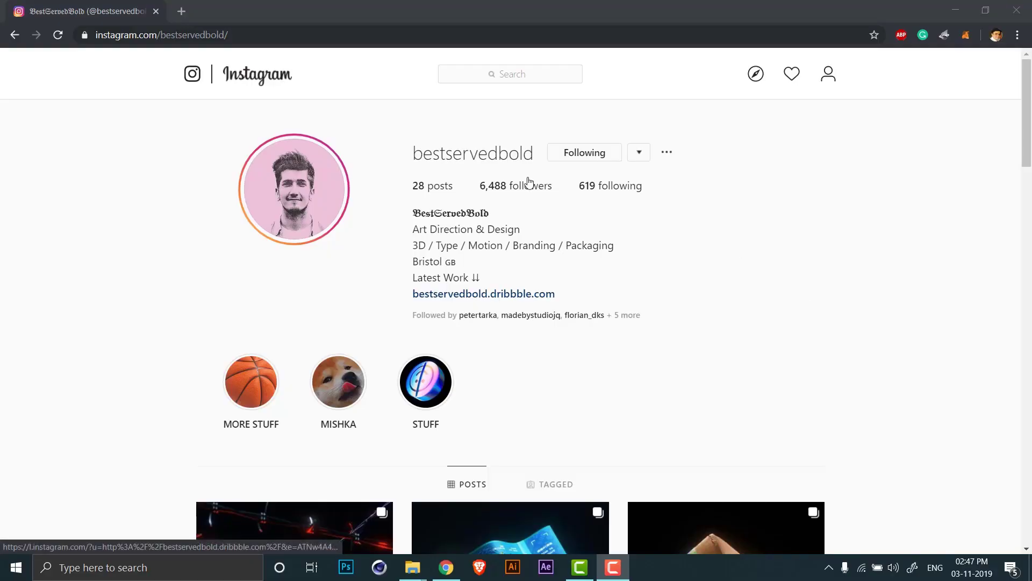
# Step: Open and watch the pink swirl video post from the Instagram profile grid
pyautogui.moveTo(413, 153); pyautogui.dragTo(529, 143)
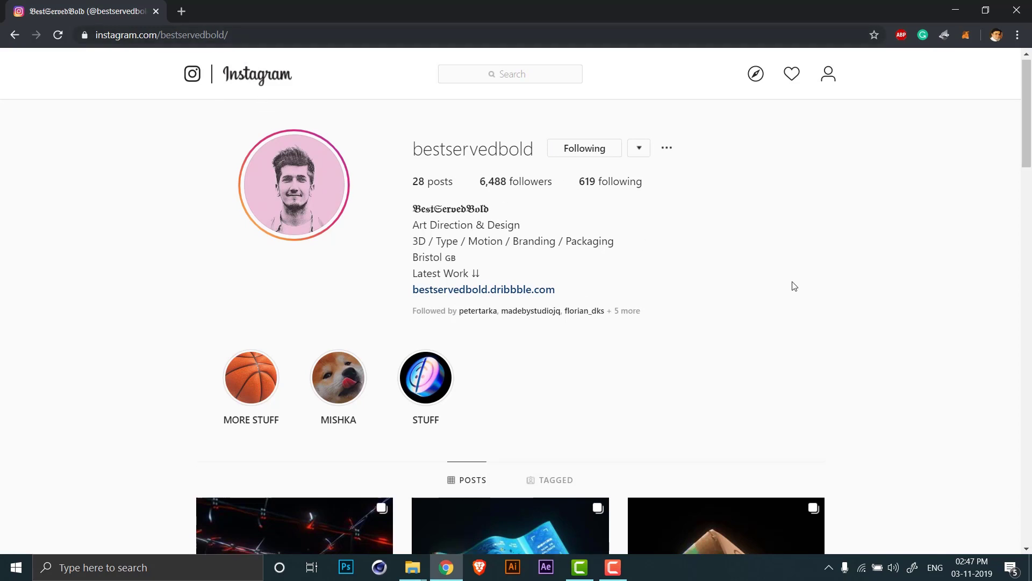
pyautogui.scroll(-7, 793, 286)
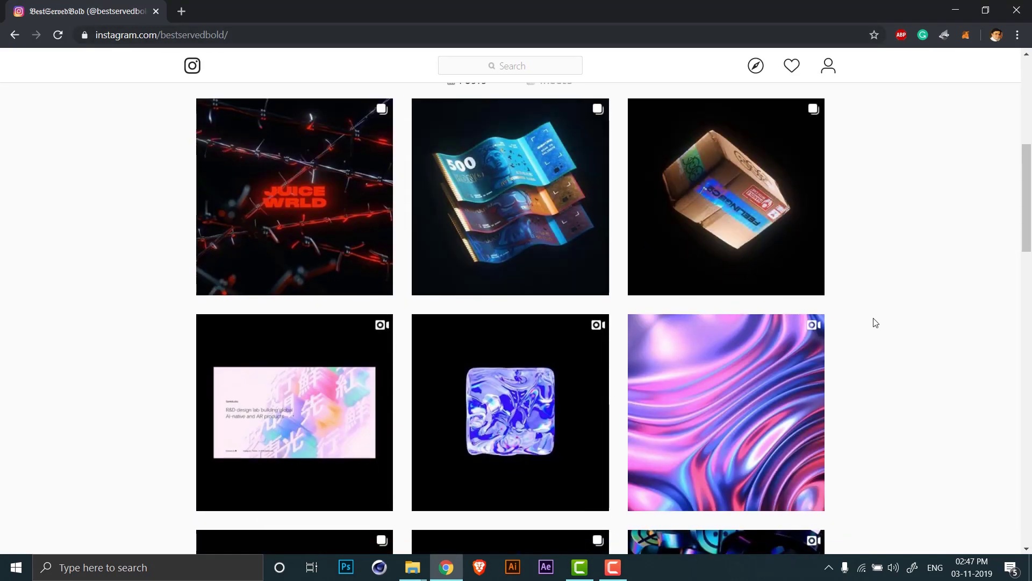
pyautogui.scroll(-3, 812, 340)
pyautogui.click(764, 327)
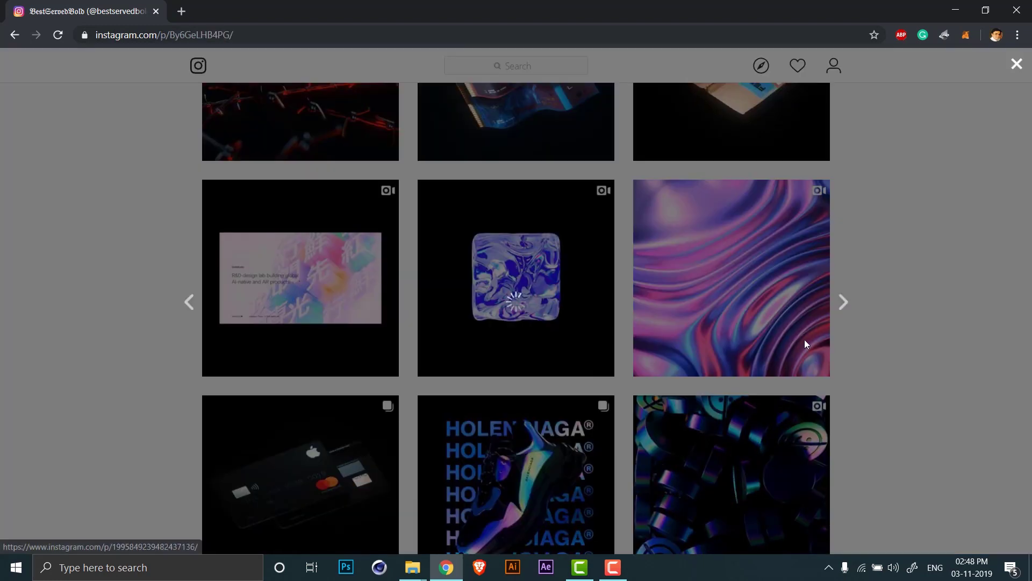
pyautogui.click(420, 303)
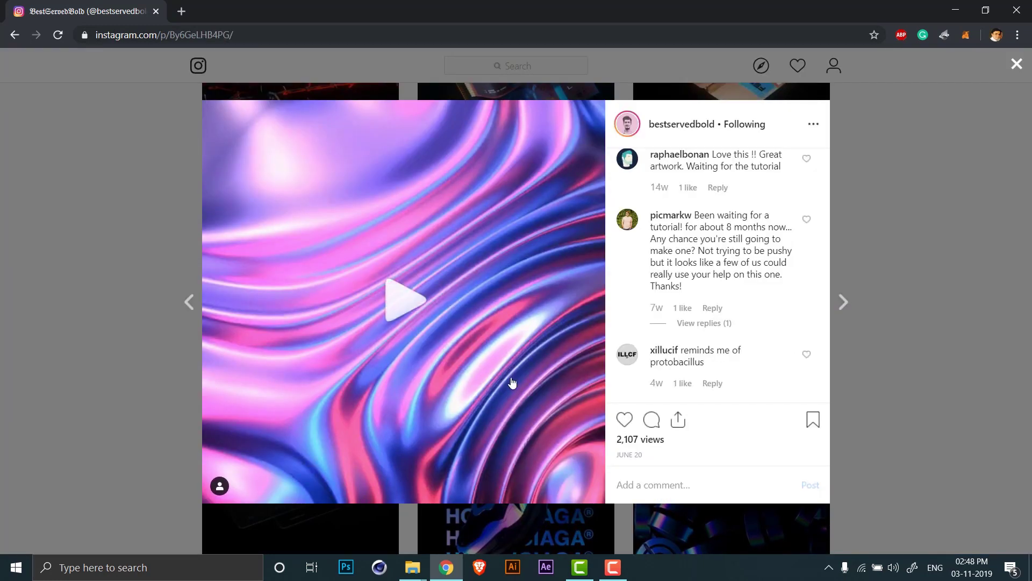
pyautogui.click(550, 383)
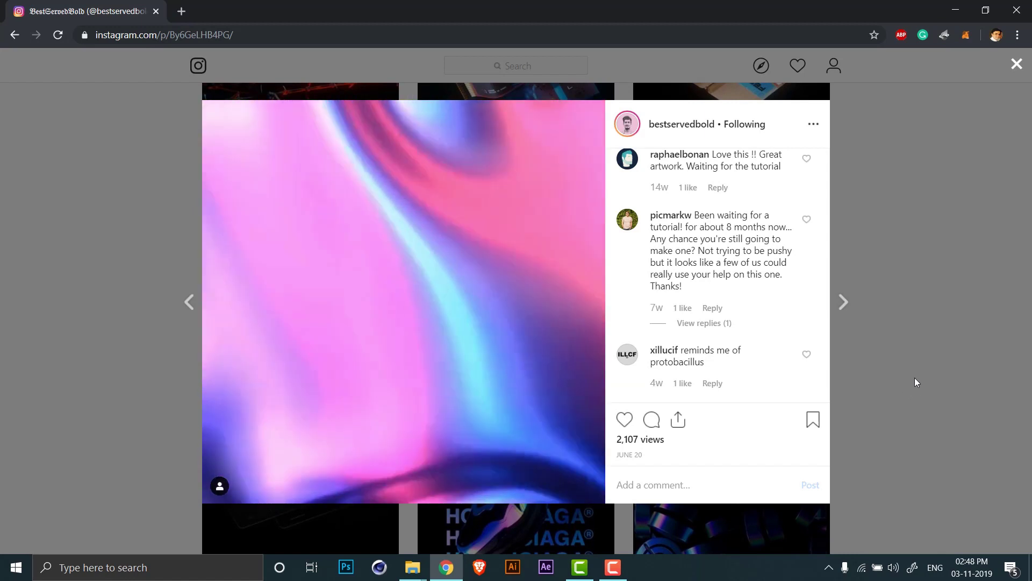
# Step: Return to the grid, then open and play the dark rainbow swirl video post
pyautogui.click(925, 341)
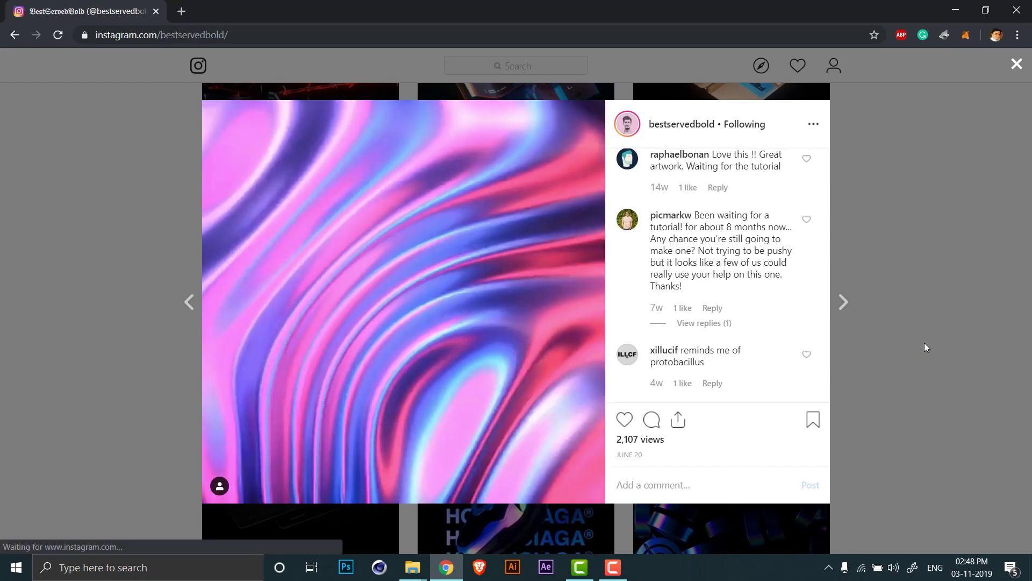
pyautogui.scroll(-18, 569, 375)
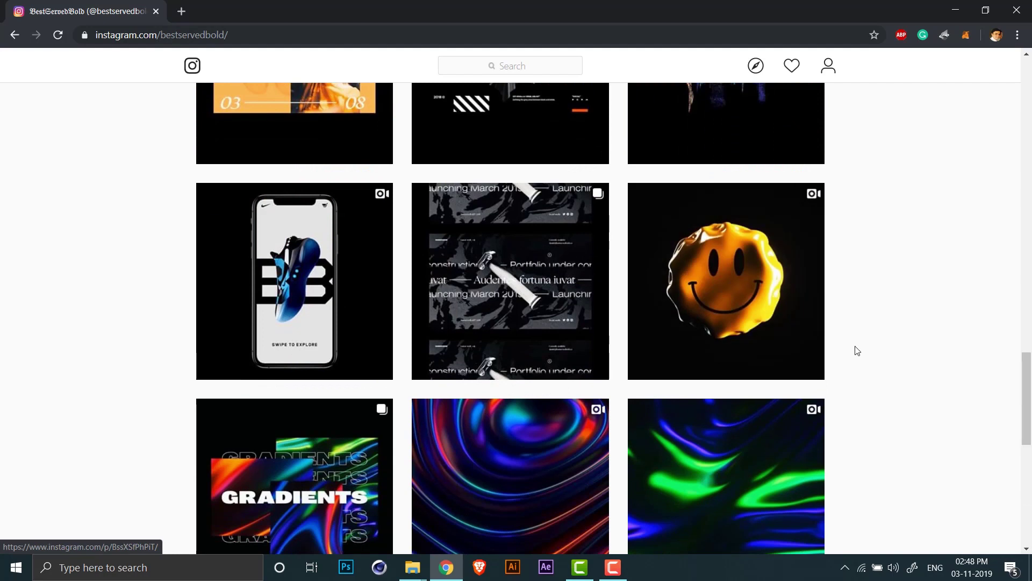
pyautogui.scroll(-4, 857, 351)
pyautogui.click(465, 281)
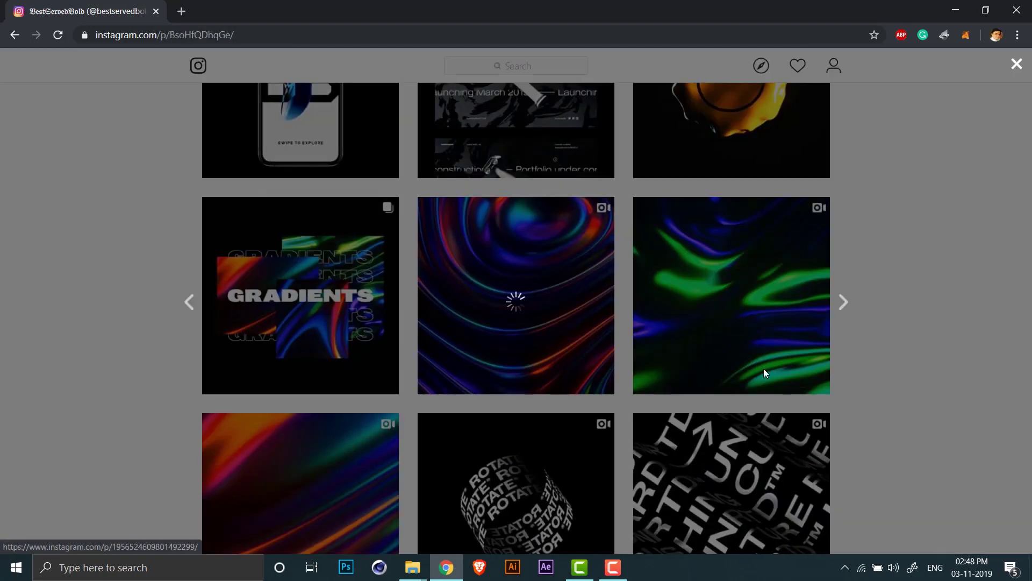
pyautogui.click(398, 301)
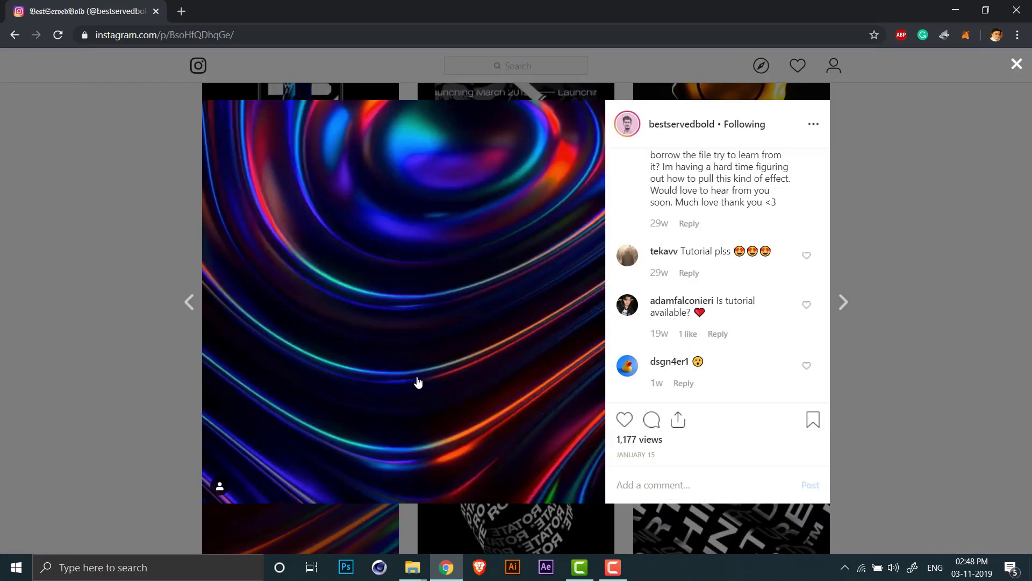
pyautogui.click(426, 403)
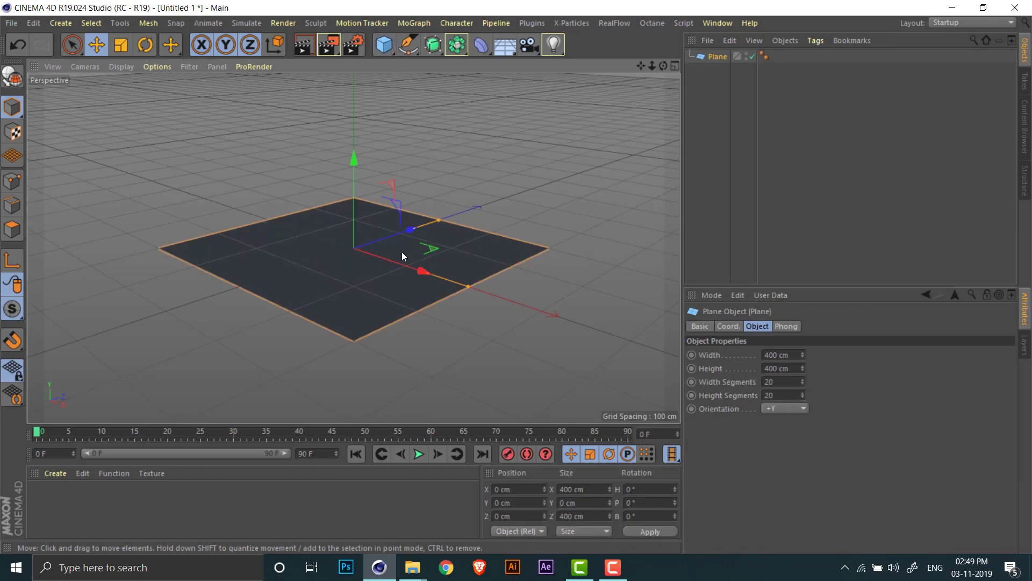
# Step: Switch the viewport to Gouraud Shading (Lines) to show the plane's wireframe
pyautogui.keyDown('alt'); pyautogui.moveTo(400, 252); pyautogui.dragTo(364, 277); pyautogui.keyUp('alt')
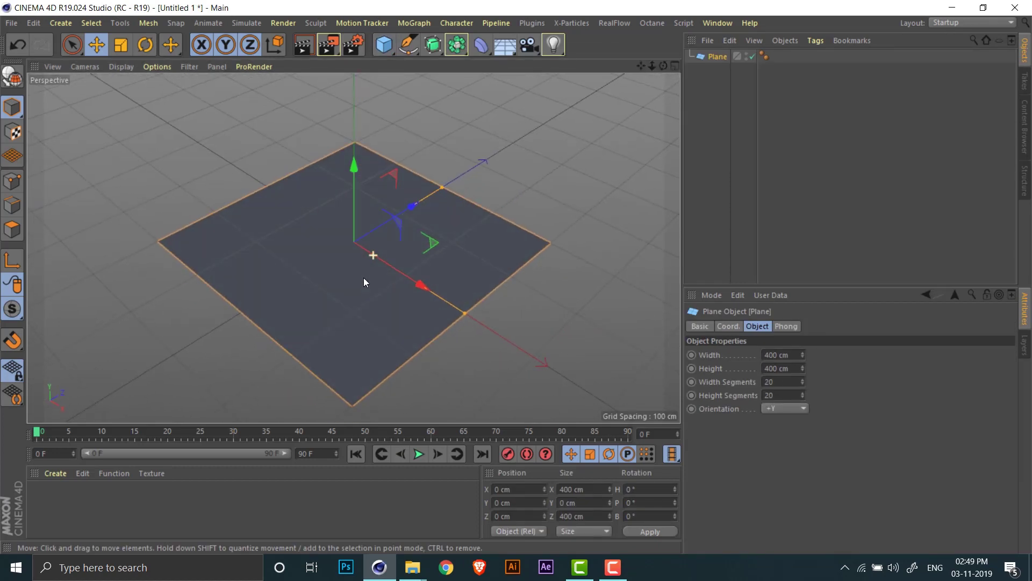
pyautogui.click(144, 67)
pyautogui.moveTo(134, 70)
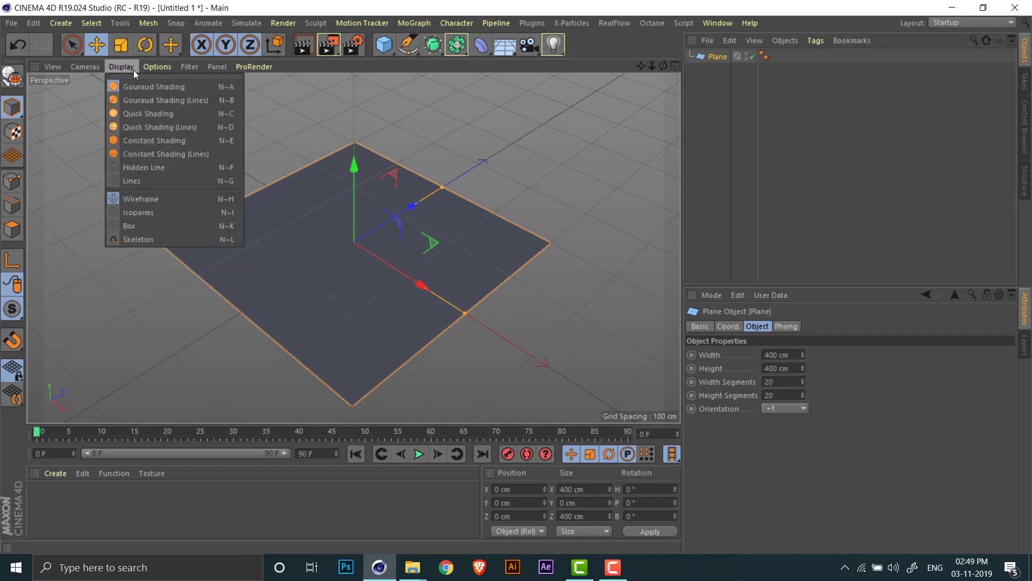
pyautogui.click(142, 97)
pyautogui.scroll(2, 367, 246)
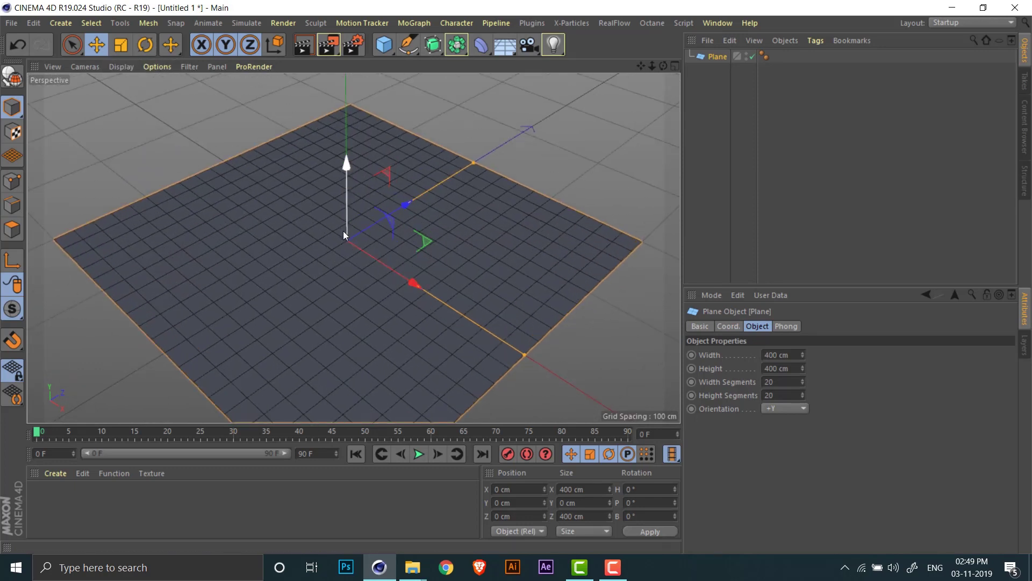
pyautogui.keyDown('alt'); pyautogui.moveTo(344, 233); pyautogui.dragTo(348, 257); pyautogui.keyUp('alt')
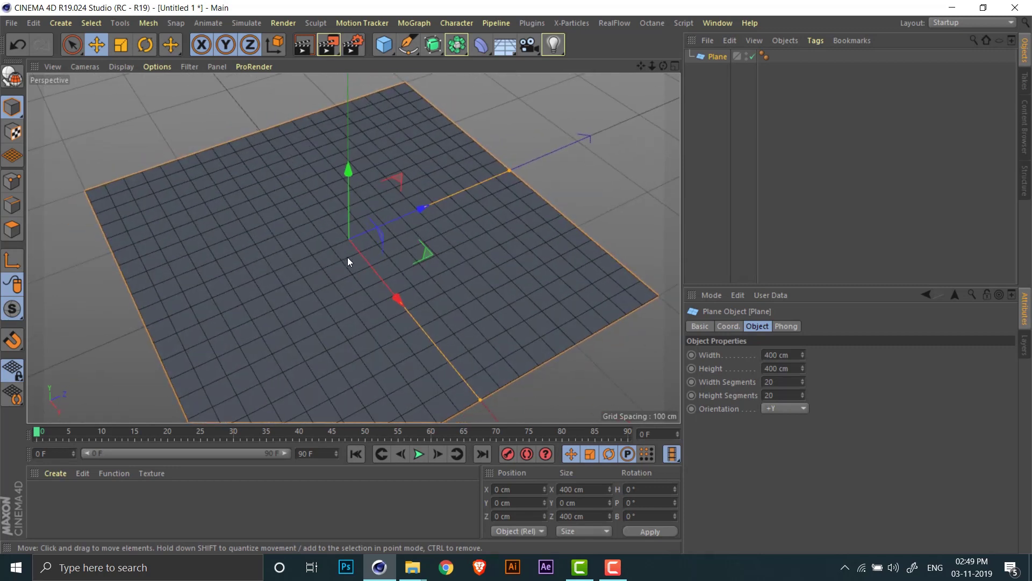
pyautogui.scroll(5, 350, 258)
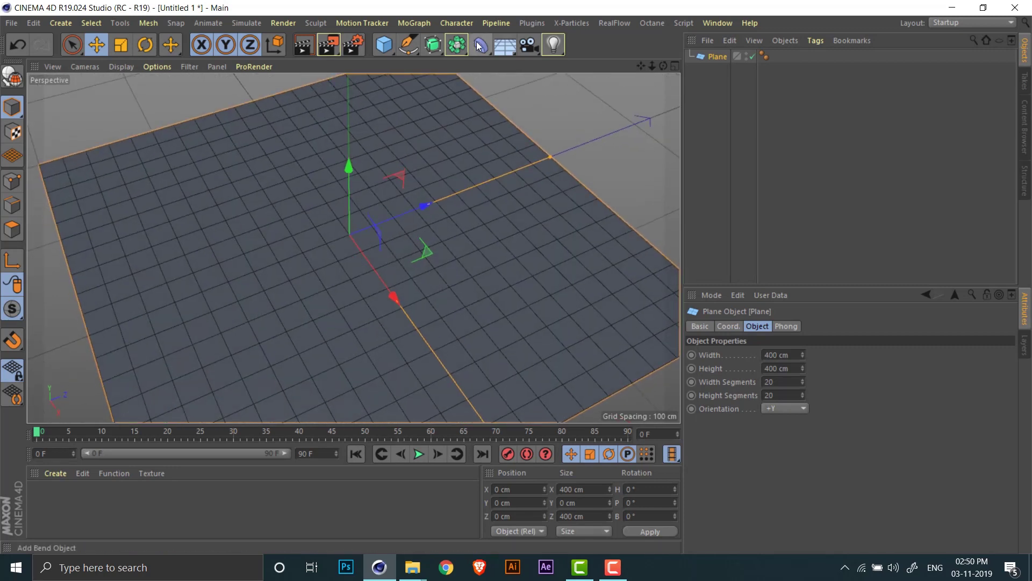
# Step: Add a Displacer deformer and make it a child of the Plane
pyautogui.moveTo(478, 45); pyautogui.dragTo(566, 129)
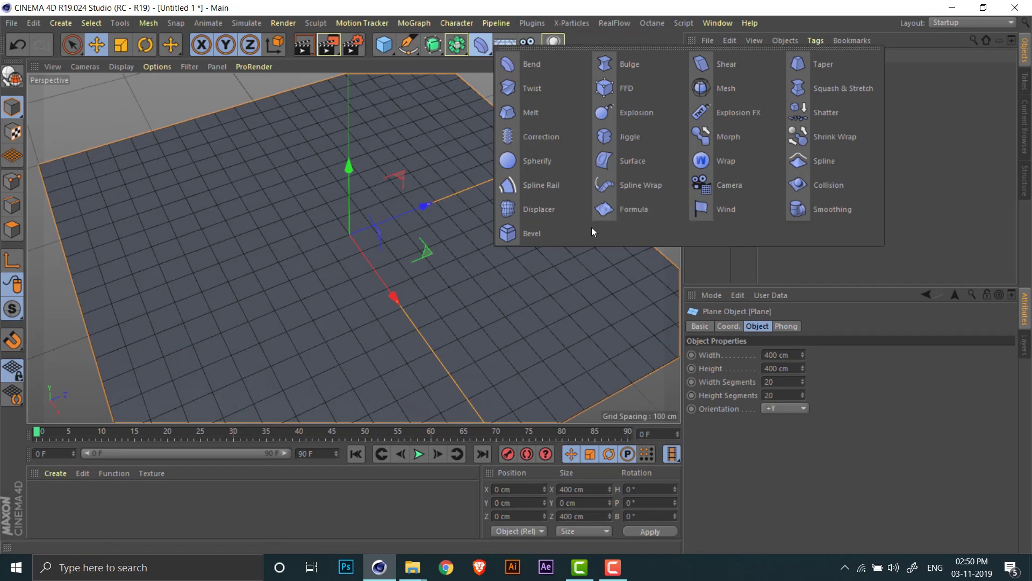
pyautogui.moveTo(591, 227); pyautogui.dragTo(562, 210)
pyautogui.moveTo(715, 57); pyautogui.dragTo(716, 78)
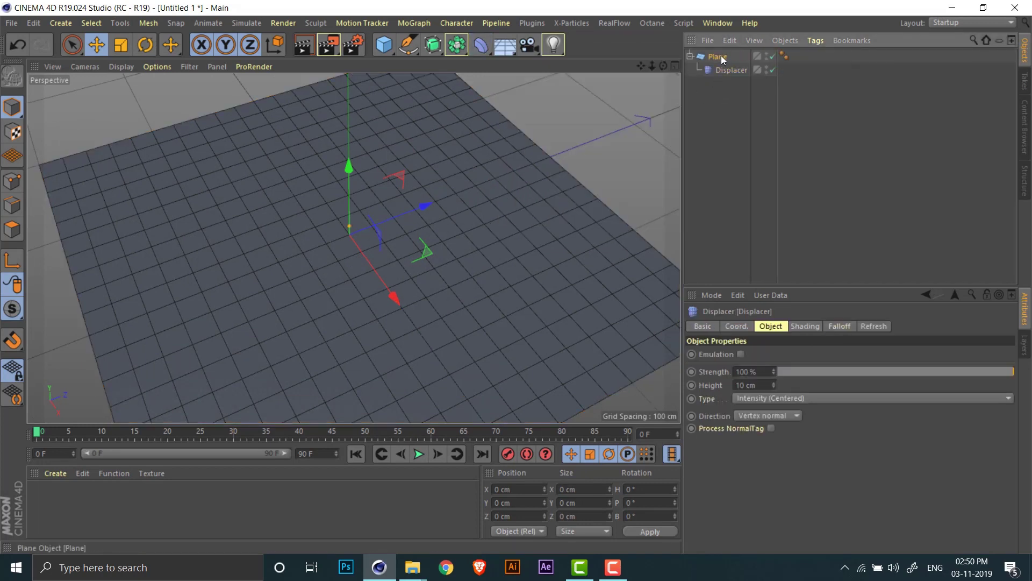
# Step: Rename the Plane object to Cloth
pyautogui.rightClick(721, 56)
pyautogui.click(716, 61)
pyautogui.doubleClick(715, 57)
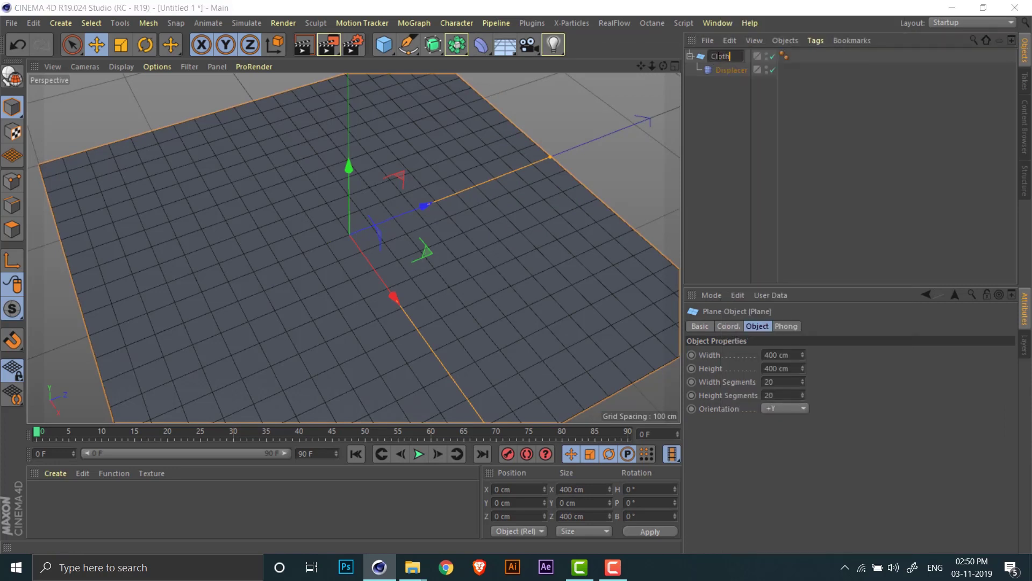
pyautogui.press('Return')
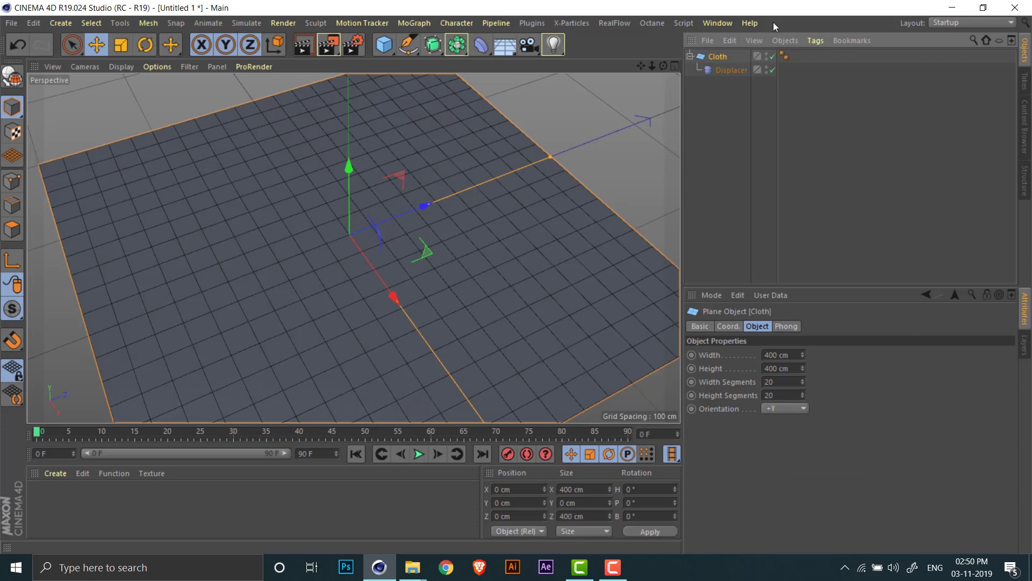
# Step: Assign a Noise shader in the Displacer's Shading settings
pyautogui.click(737, 71)
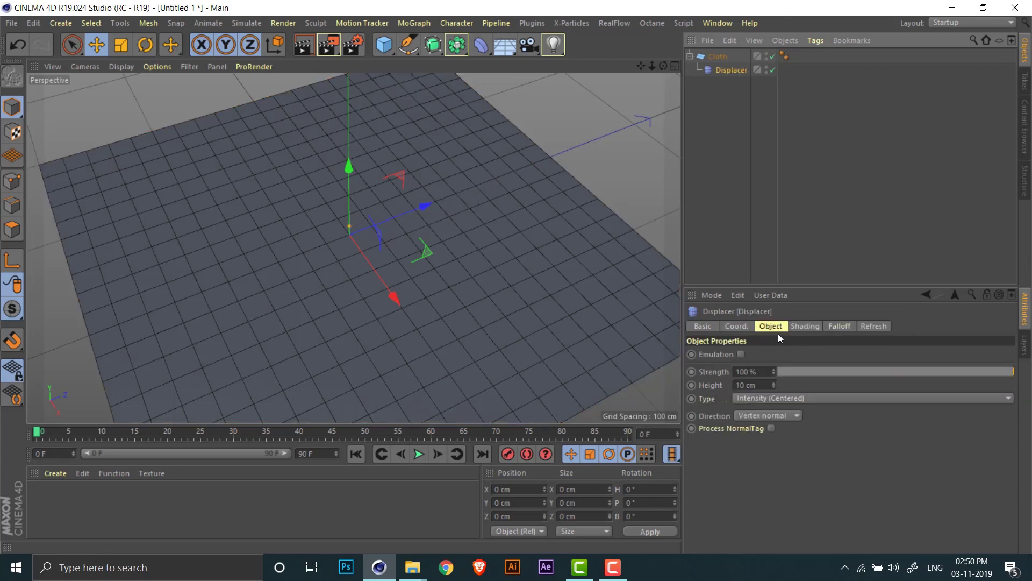
pyautogui.click(803, 323)
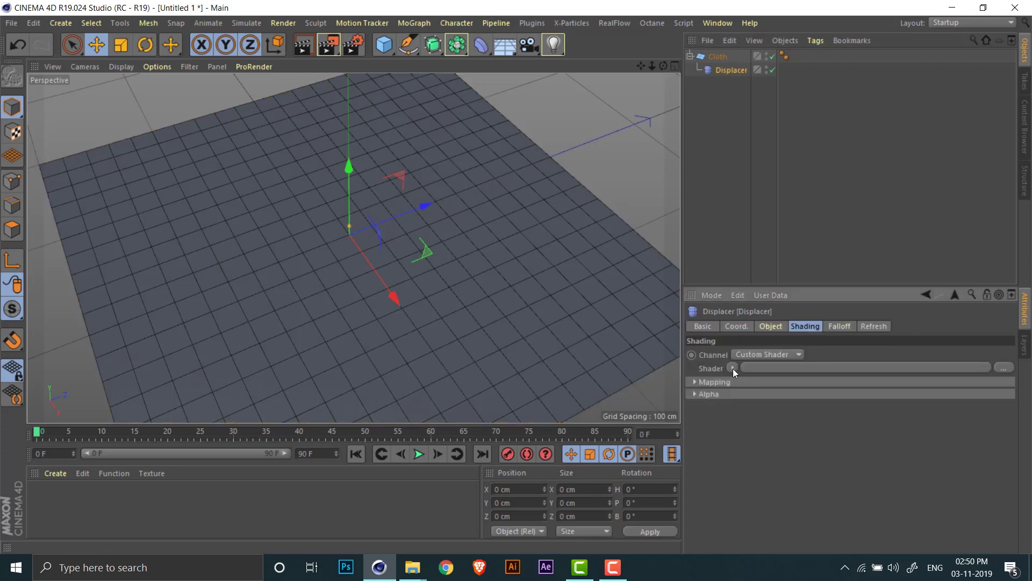
pyautogui.click(732, 369)
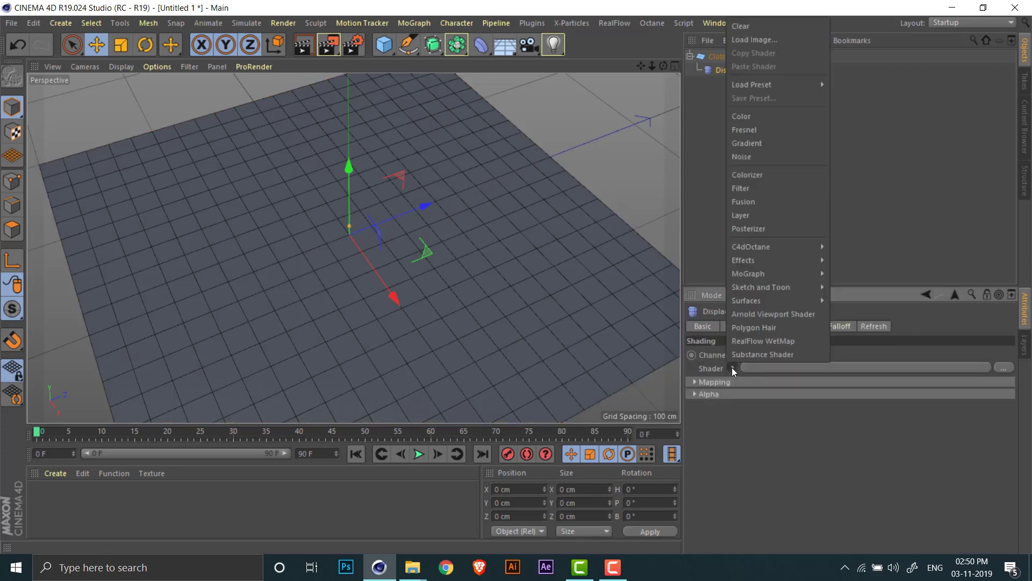
pyautogui.click(763, 157)
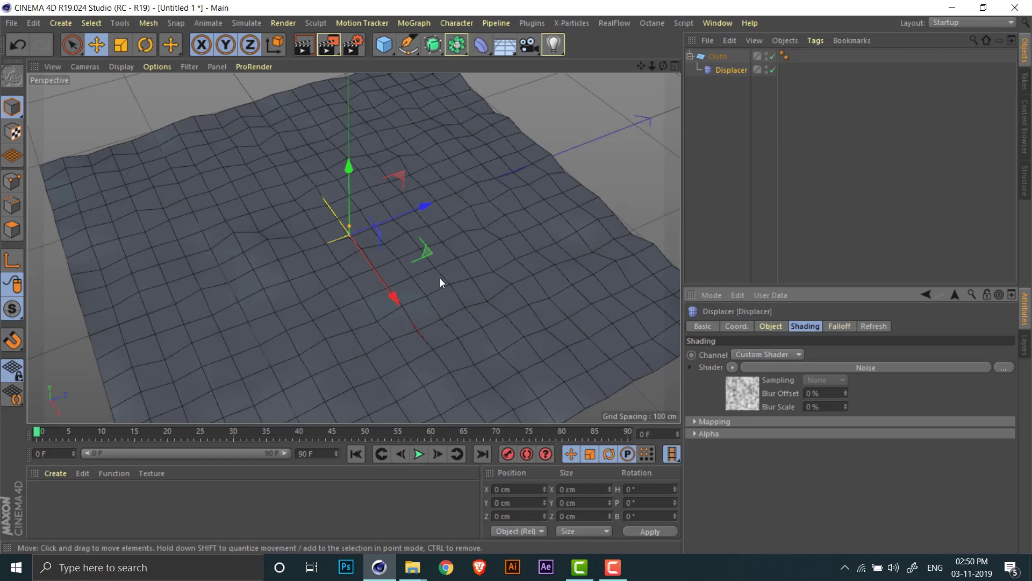
pyautogui.scroll(-3, 436, 272)
pyautogui.scroll(-2, 414, 282)
pyautogui.keyDown('alt'); pyautogui.moveTo(459, 254); pyautogui.dragTo(411, 243); pyautogui.keyUp('alt')
pyautogui.scroll(5, 398, 268)
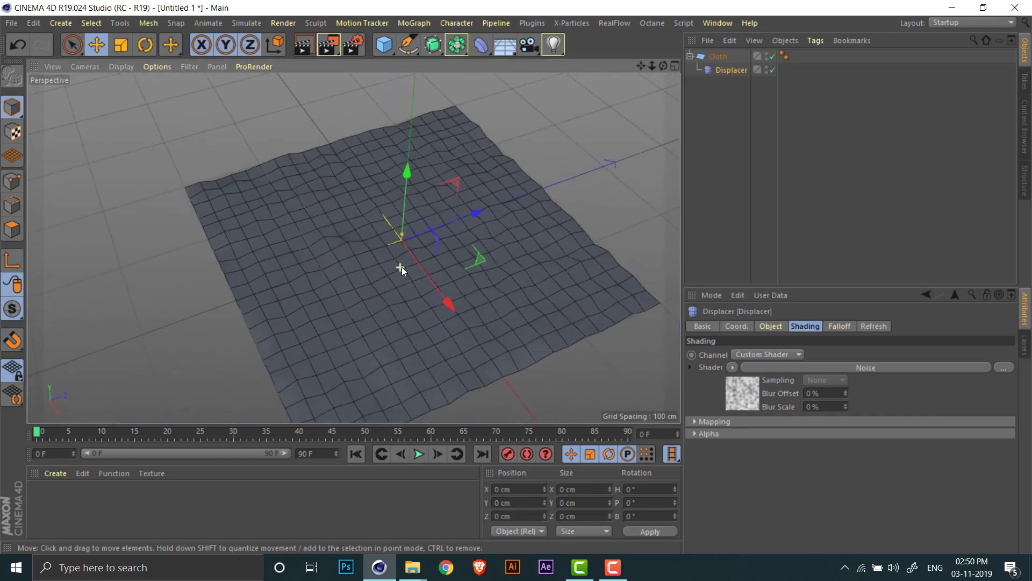
pyautogui.keyDown('alt'); pyautogui.moveTo(424, 299); pyautogui.dragTo(383, 256); pyautogui.keyUp('alt')
pyautogui.scroll(2, 392, 239)
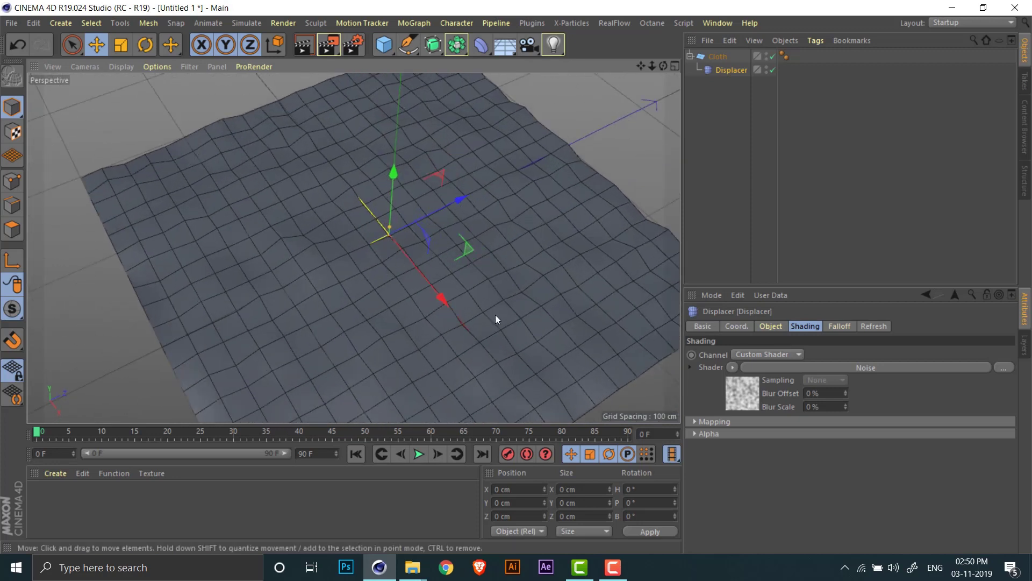
# Step: Set the Noise shader's noise type to Gaseous
pyautogui.click(738, 400)
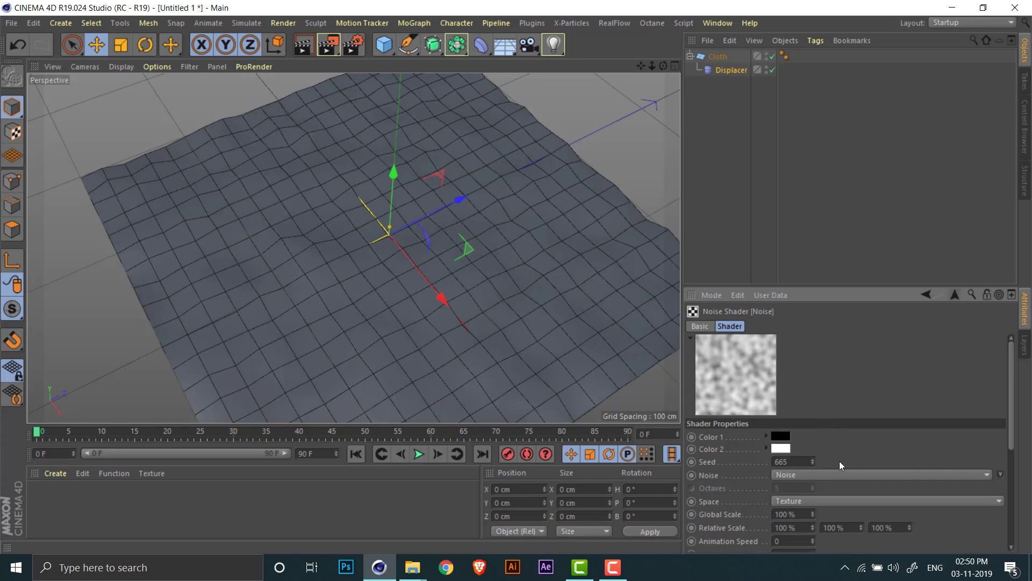
pyautogui.click(833, 475)
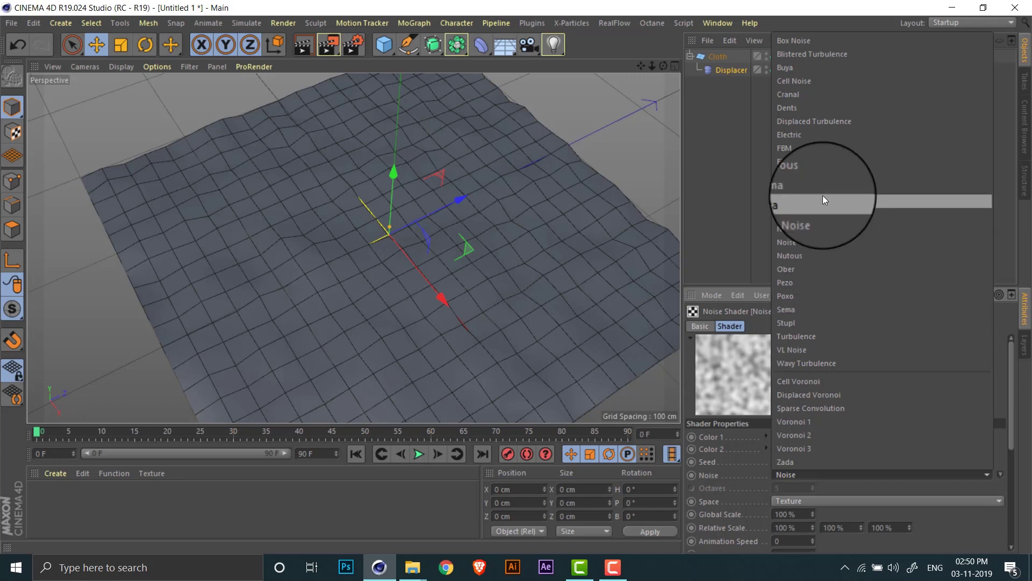
pyautogui.click(812, 177)
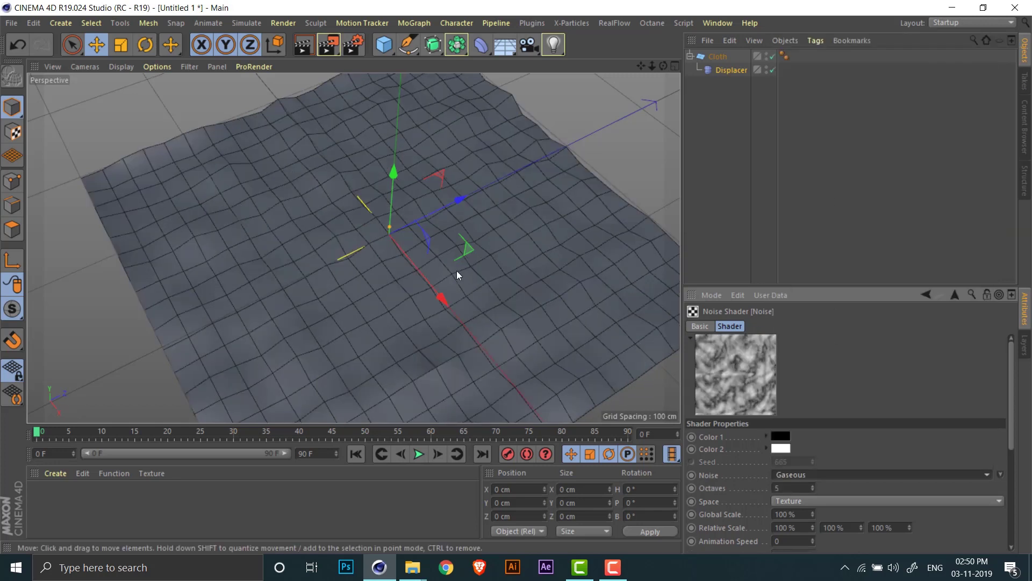
pyautogui.moveTo(456, 275)
pyautogui.keyDown('alt'); pyautogui.mouseDown()
pyautogui.moveTo(456, 305)
pyautogui.moveTo(415, 309)
pyautogui.moveTo(439, 270)
pyautogui.mouseUp(); pyautogui.keyUp('alt')
pyautogui.keyDown('alt'); pyautogui.moveTo(439, 265); pyautogui.dragTo(412, 309, button='right'); pyautogui.keyUp('alt')
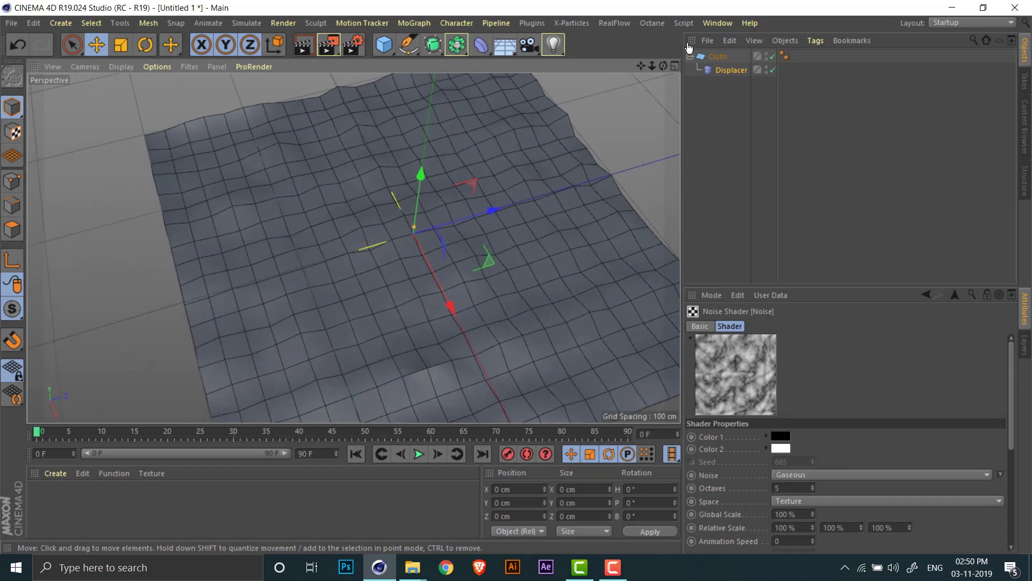
# Step: Raise the Cloth plane to 200 × 200 width and height segments
pyautogui.click(719, 57)
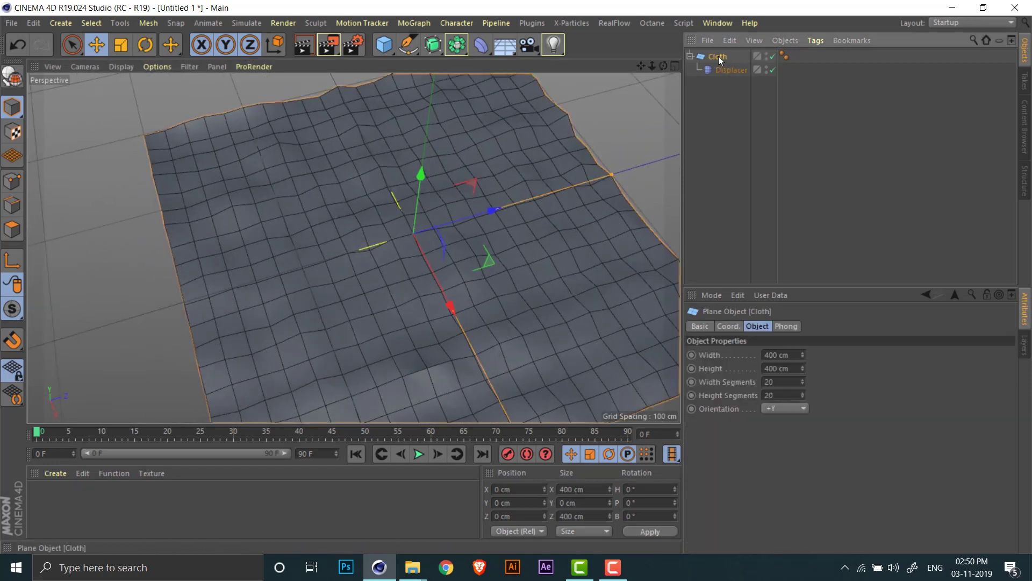
pyautogui.doubleClick(781, 382)
pyautogui.write('200')
pyautogui.press('Tab')
pyautogui.write('200')
pyautogui.press('Return')
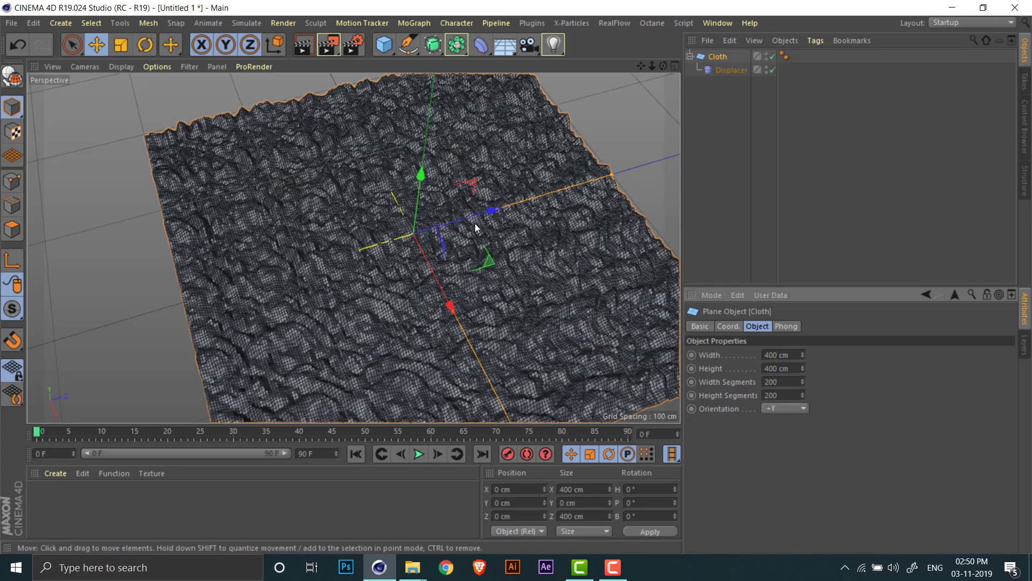
pyautogui.keyDown('alt'); pyautogui.moveTo(478, 265); pyautogui.dragTo(492, 236); pyautogui.keyUp('alt')
# Step: Increase the Noise shader's Global Scale to 438%
pyautogui.click(731, 70)
pyautogui.click(753, 396)
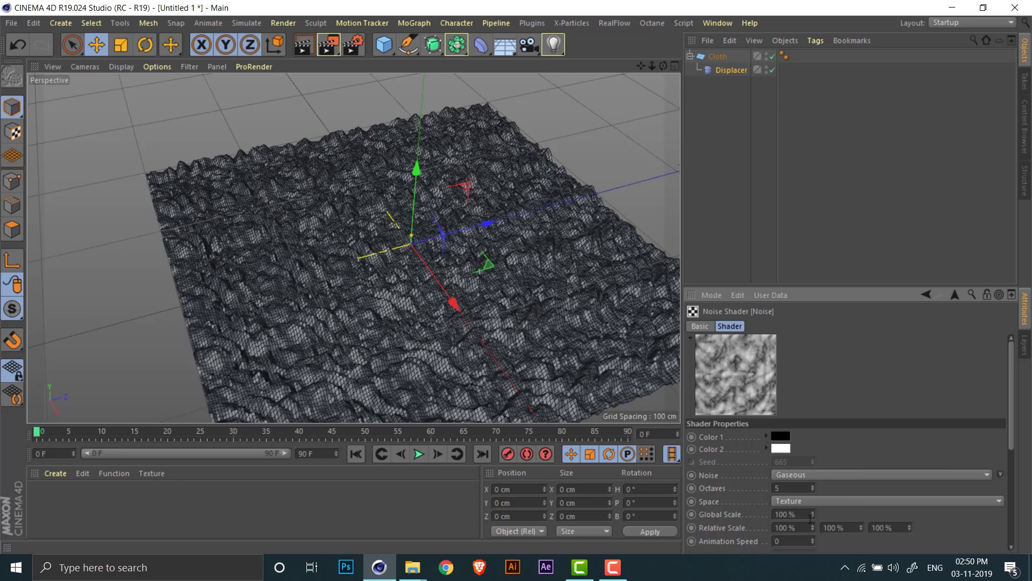
pyautogui.moveTo(814, 518); pyautogui.dragTo(819, 469)
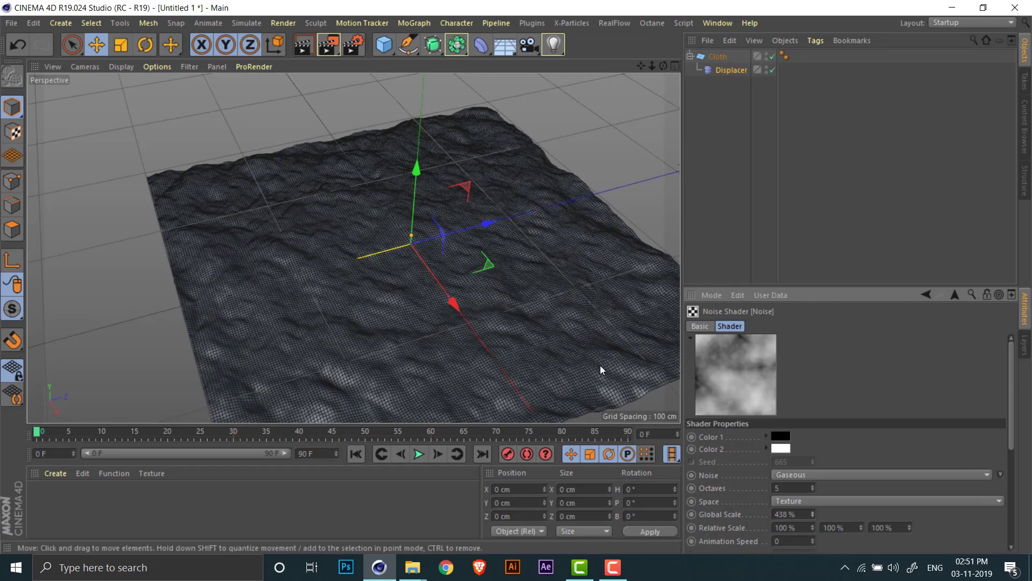
pyautogui.keyDown('alt'); pyautogui.moveTo(421, 244); pyautogui.dragTo(469, 317); pyautogui.keyUp('alt')
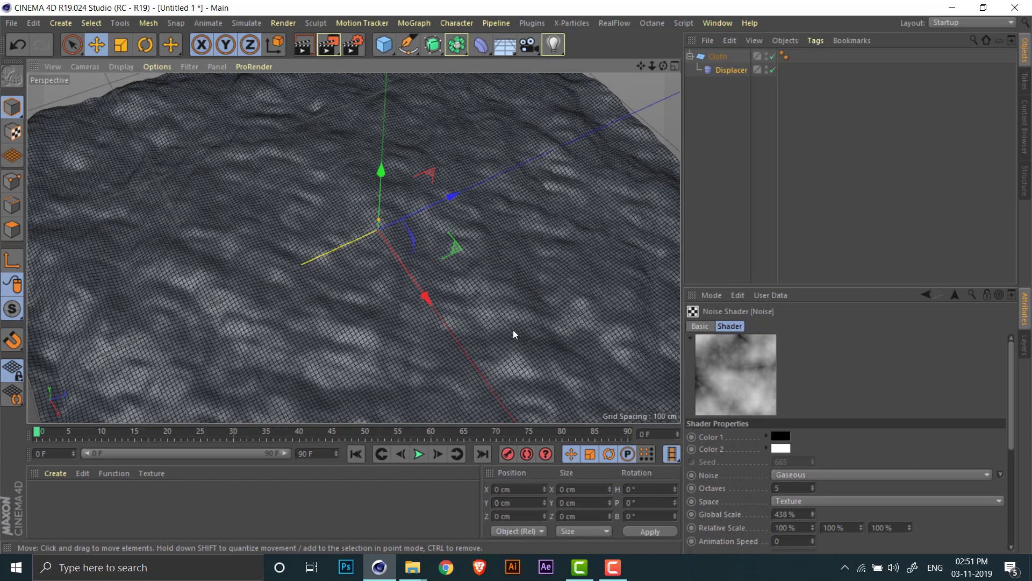
# Step: Set the noise Octaves to 1 and Animation Speed to 0.8, then play the animation
pyautogui.scroll(-5, 965, 391)
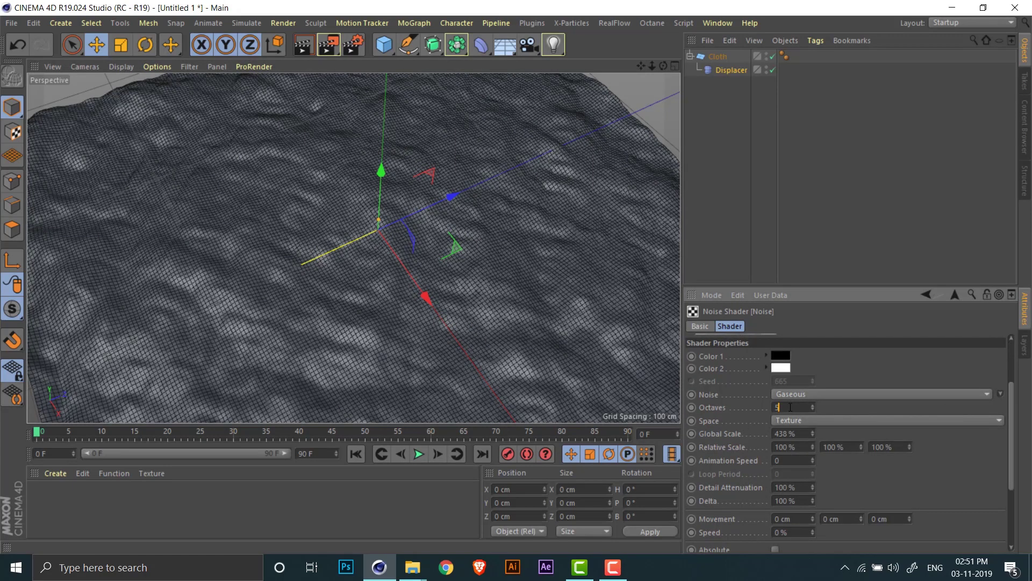
pyautogui.write('1')
pyautogui.press('Return')
pyautogui.scroll(-6, 389, 327)
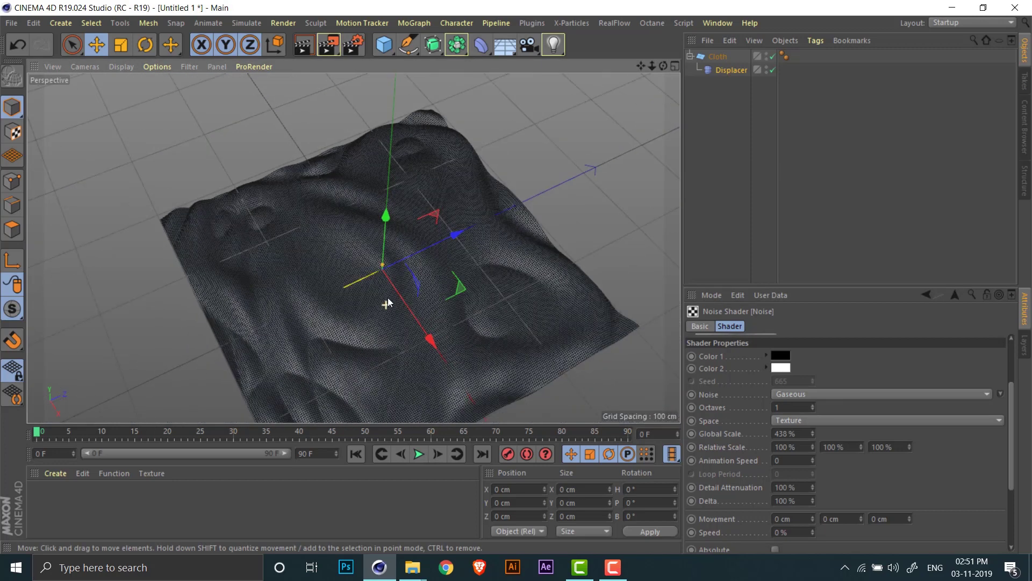
pyautogui.keyDown('alt'); pyautogui.moveTo(392, 301); pyautogui.dragTo(370, 270); pyautogui.keyUp('alt')
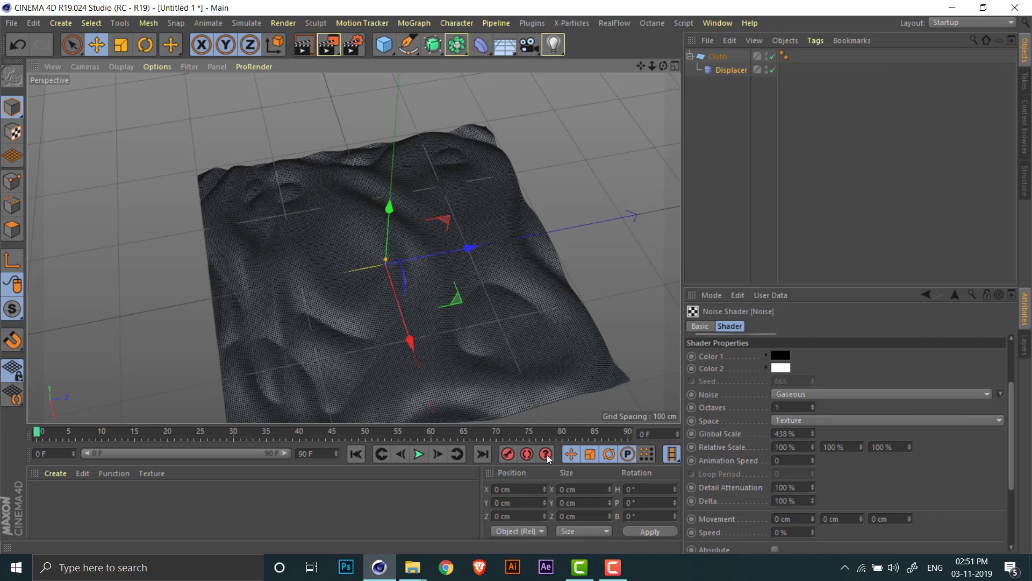
pyautogui.click(805, 461)
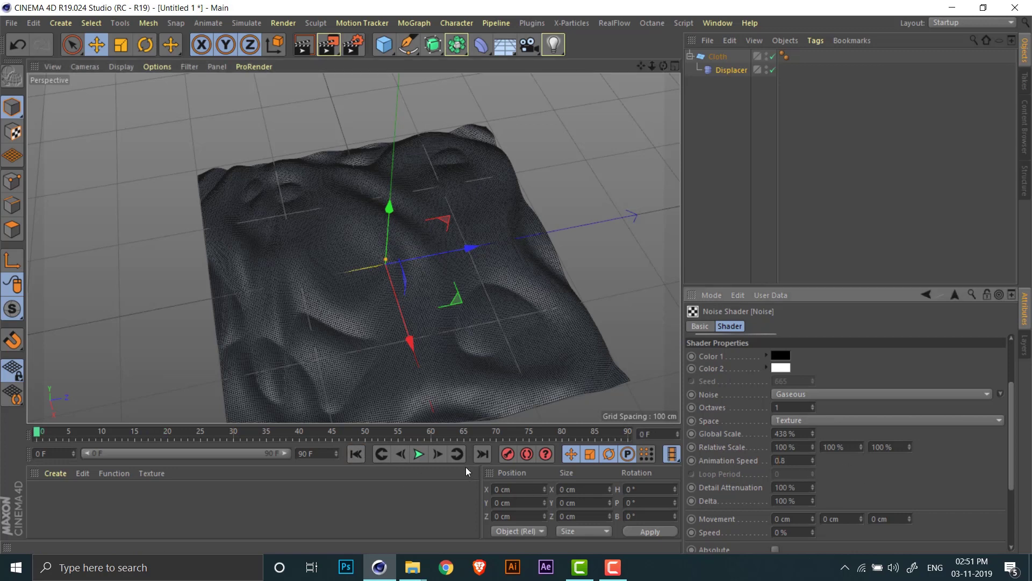
pyautogui.click(424, 454)
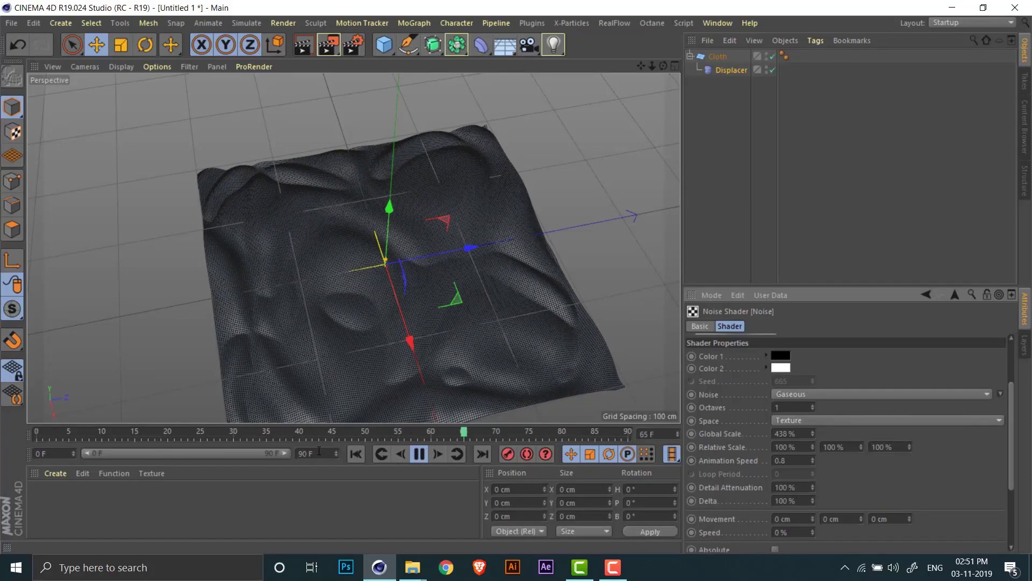
# Step: Set the animation end frame to 500 and widen the timeline range to match
pyautogui.write('500')
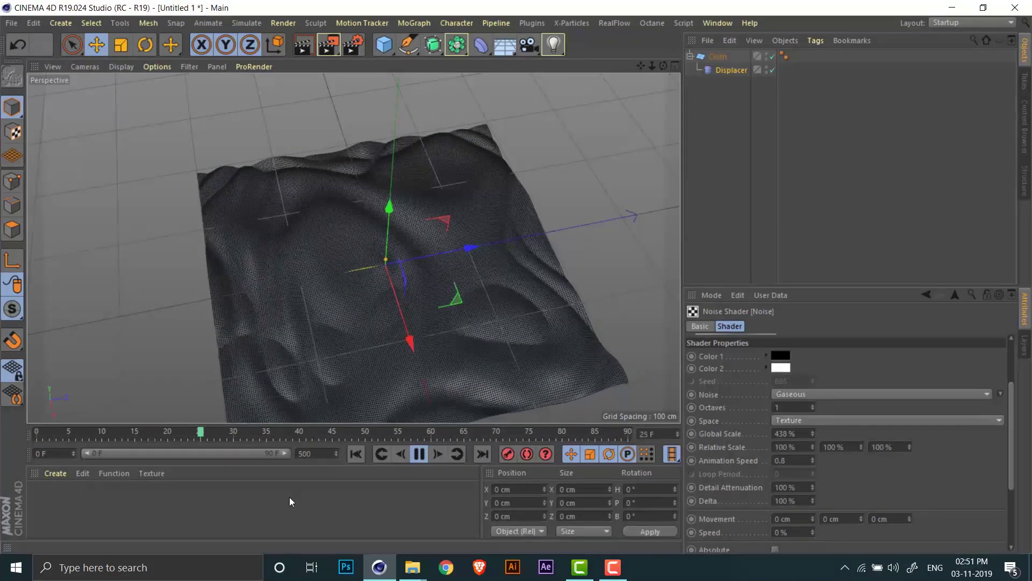
pyautogui.press('Return')
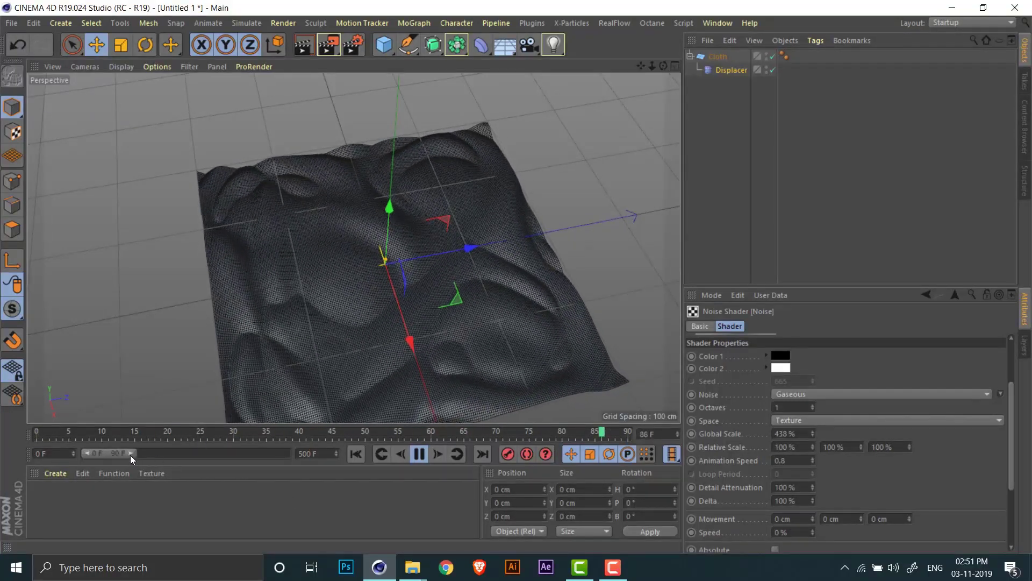
pyautogui.moveTo(130, 454); pyautogui.dragTo(376, 476)
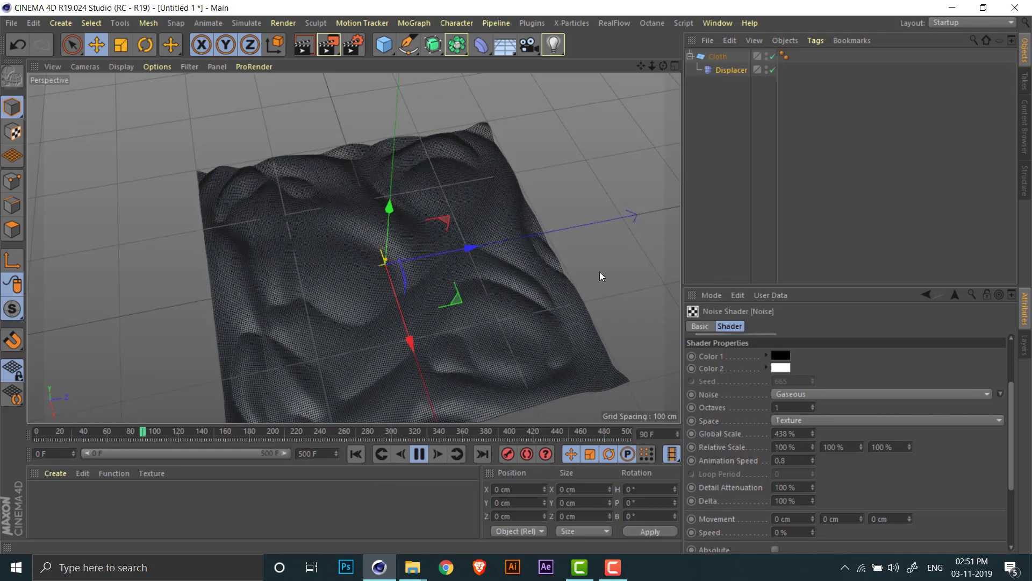
pyautogui.keyDown('alt'); pyautogui.moveTo(499, 300); pyautogui.dragTo(505, 351); pyautogui.keyUp('alt')
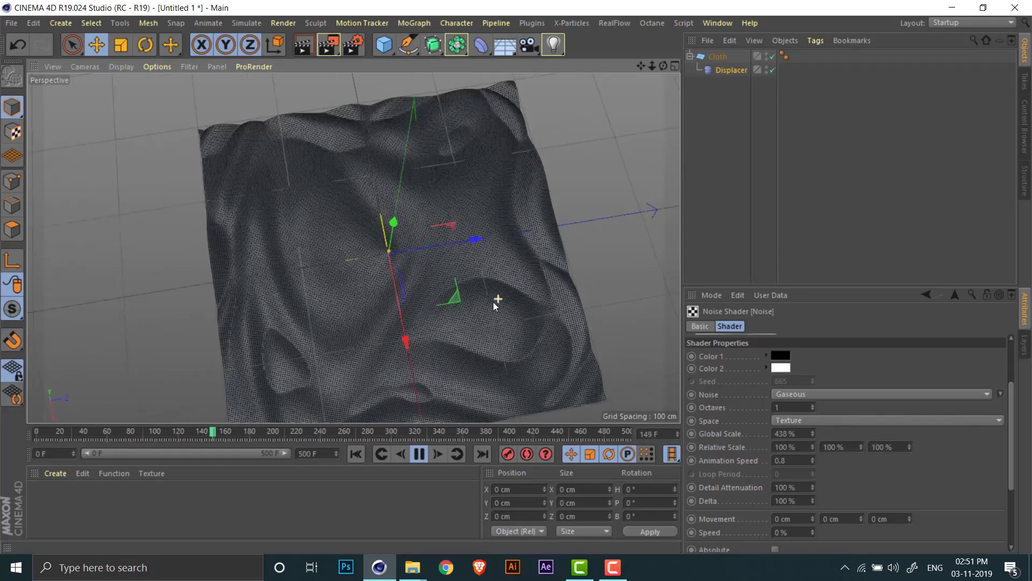
pyautogui.scroll(5, 446, 309)
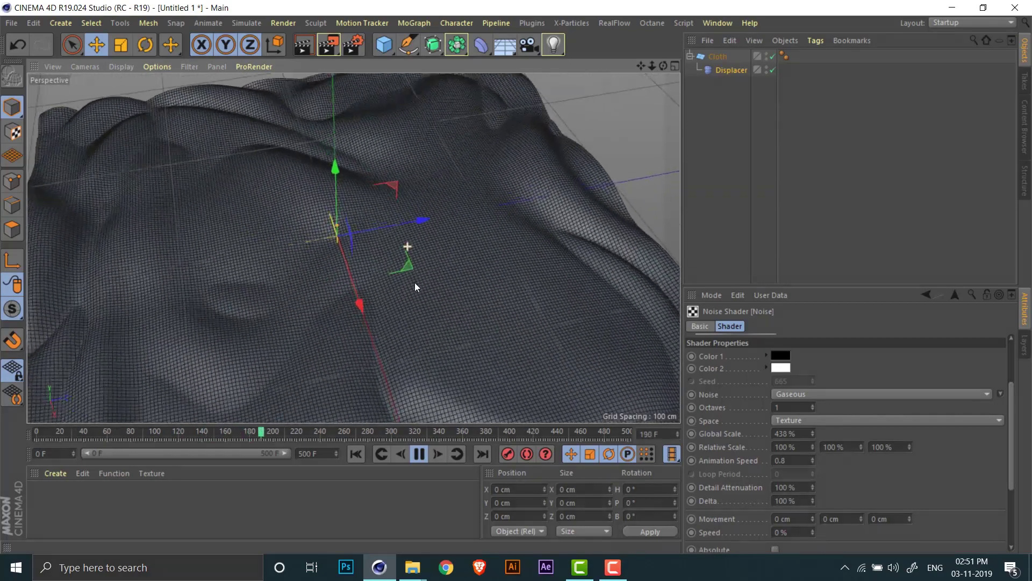
pyautogui.scroll(2, 397, 266)
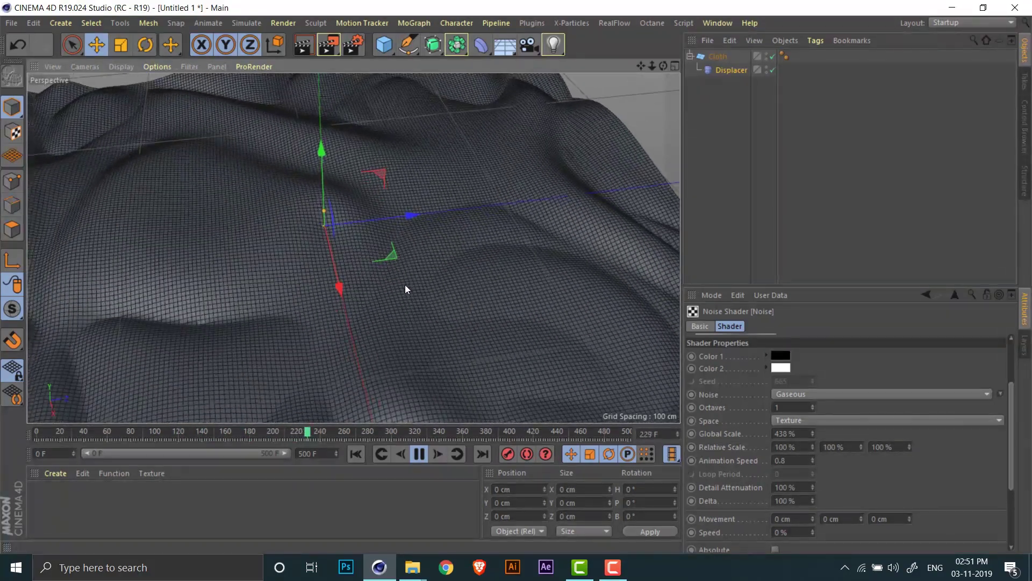
pyautogui.scroll(-4, 406, 301)
pyautogui.scroll(2, 409, 328)
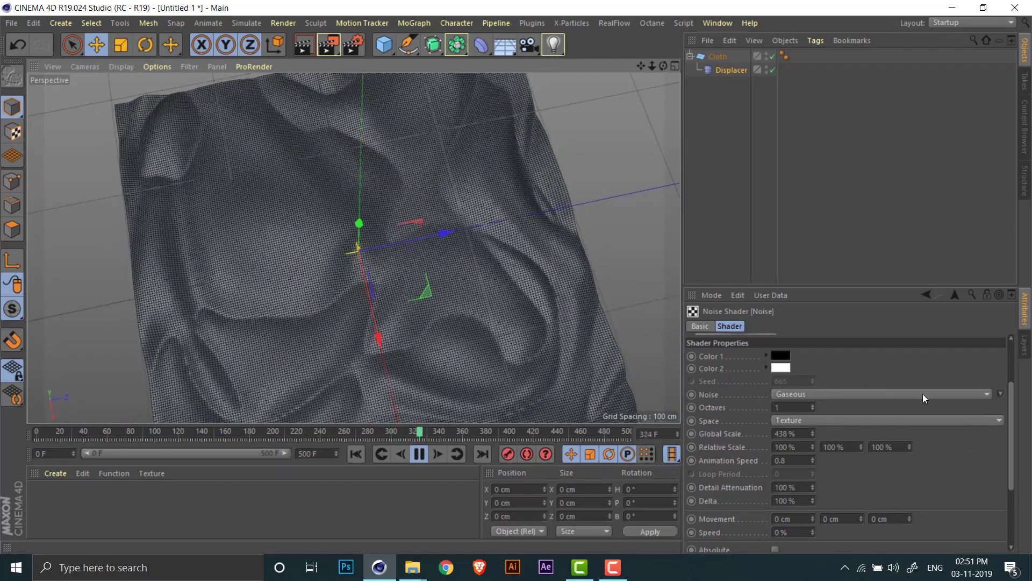
# Step: Set the Noise shader's Cycles value to 2
pyautogui.scroll(-3, 968, 451)
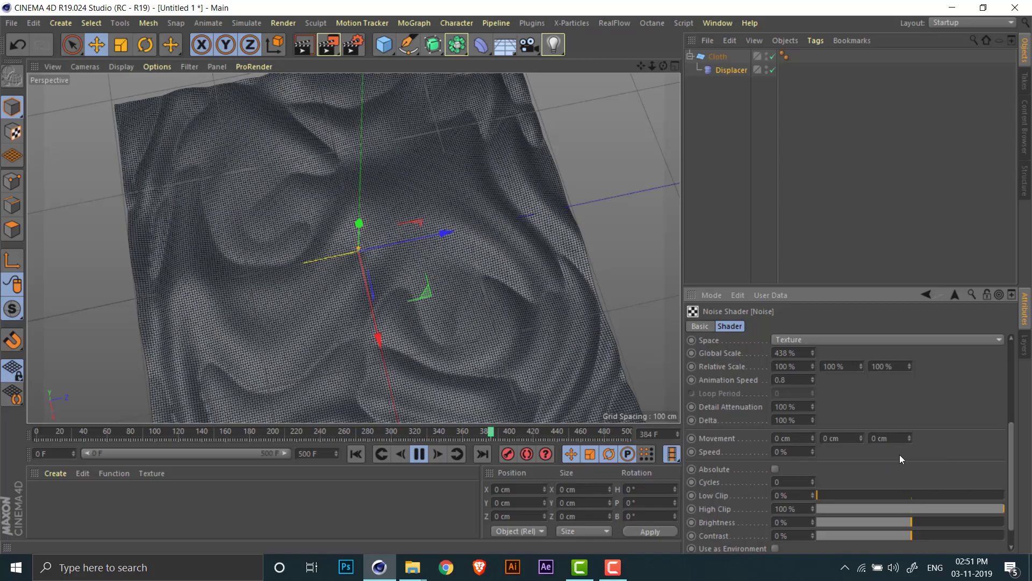
pyautogui.click(804, 482)
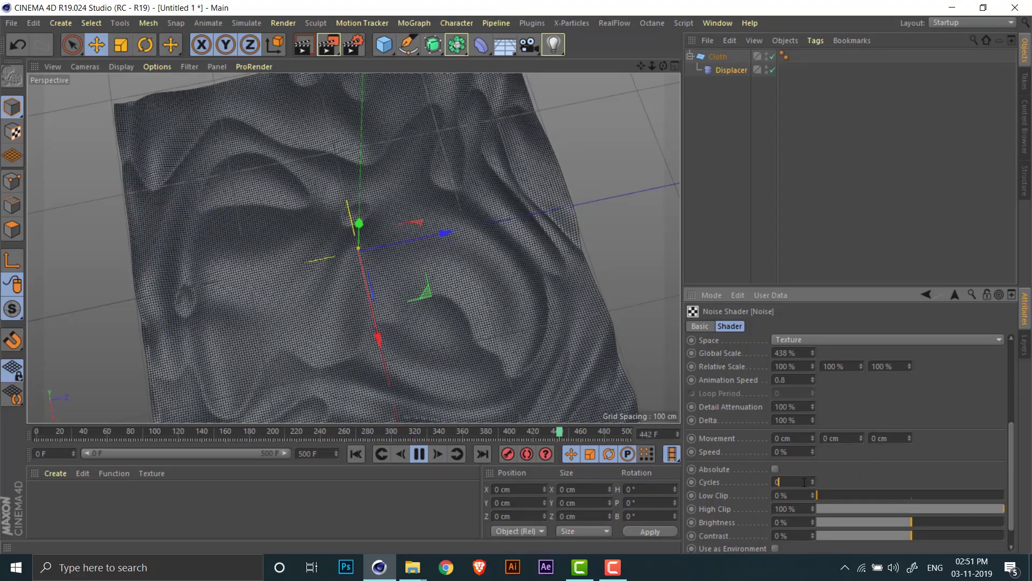
pyautogui.write('16')
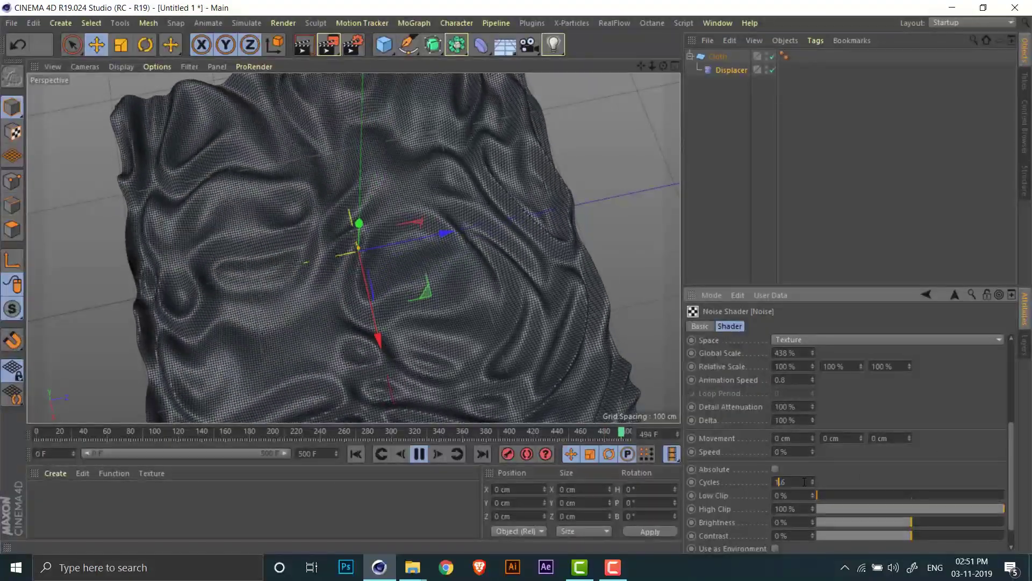
pyautogui.press('Delete')
pyautogui.write('.9')
pyautogui.press('Return')
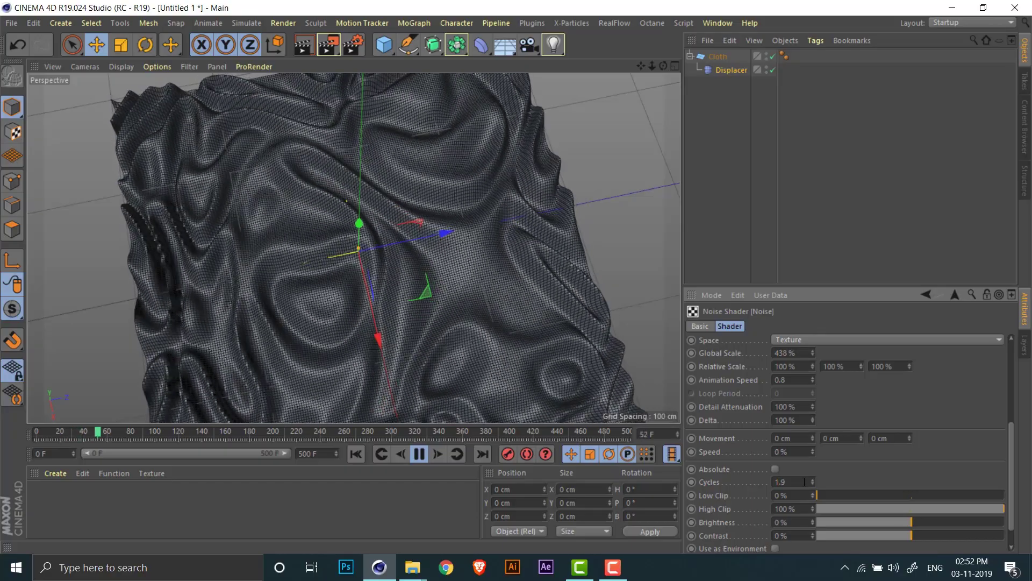
pyautogui.click(804, 482)
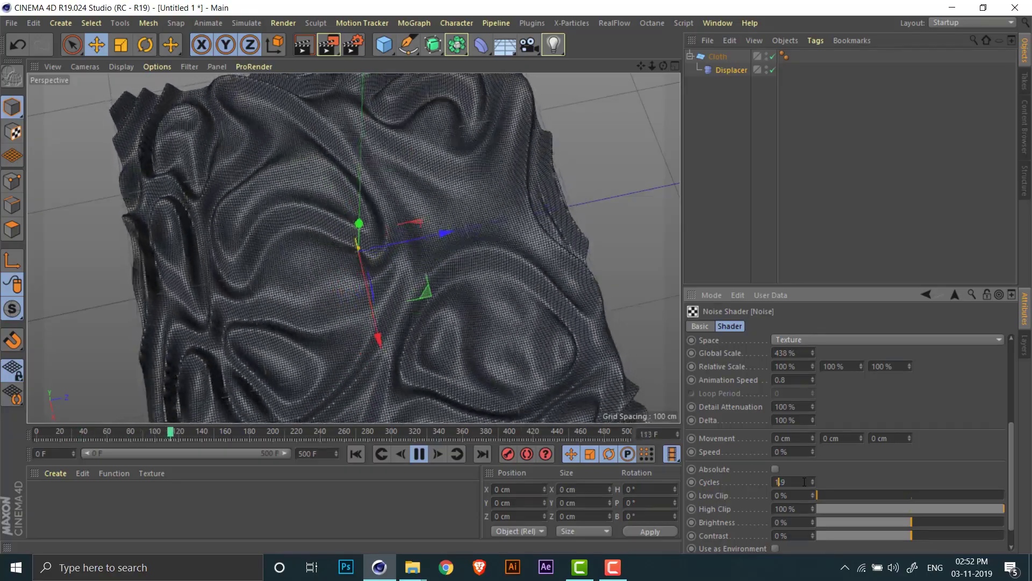
pyautogui.hotkey('ctrl', 'a')
pyautogui.write('2')
pyautogui.press('Return')
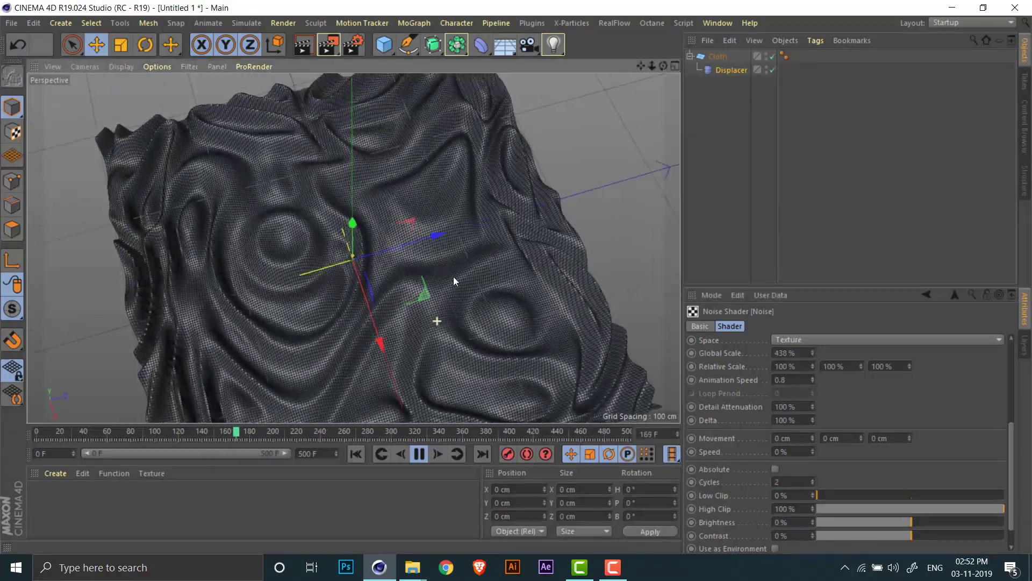
# Step: Orbit and pan the view to inspect the swirling ripple bands on the cloth
pyautogui.keyDown('alt'); pyautogui.moveTo(453, 270); pyautogui.dragTo(418, 188); pyautogui.keyUp('alt')
pyautogui.keyDown('alt'); pyautogui.moveTo(418, 188); pyautogui.dragTo(453, 356, button='right'); pyautogui.keyUp('alt')
pyautogui.keyDown('alt'); pyautogui.moveTo(454, 356); pyautogui.dragTo(411, 322, button='middle'); pyautogui.keyUp('alt')
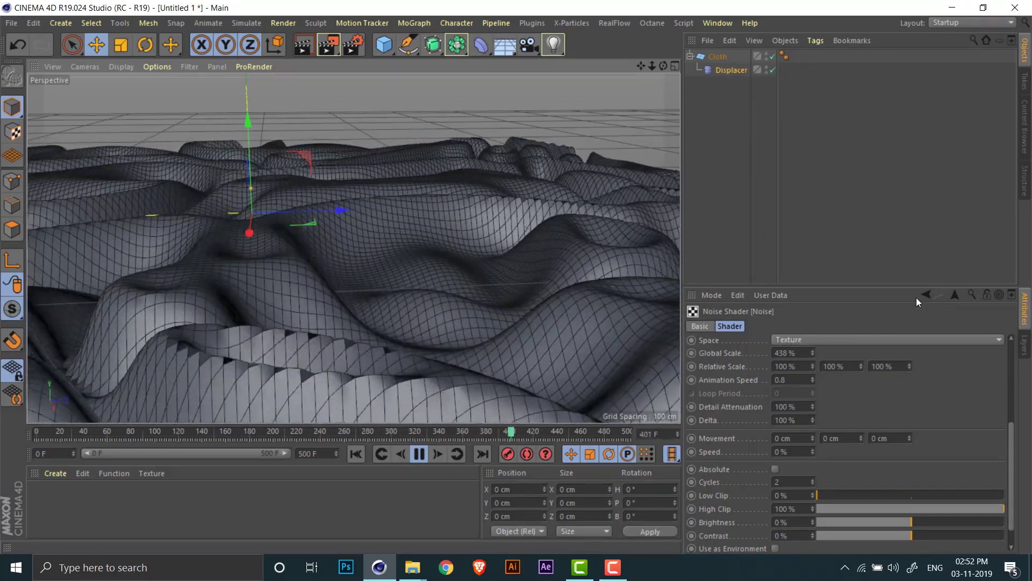
pyautogui.keyDown('alt'); pyautogui.moveTo(338, 290); pyautogui.dragTo(630, 370, button='middle'); pyautogui.keyUp('alt')
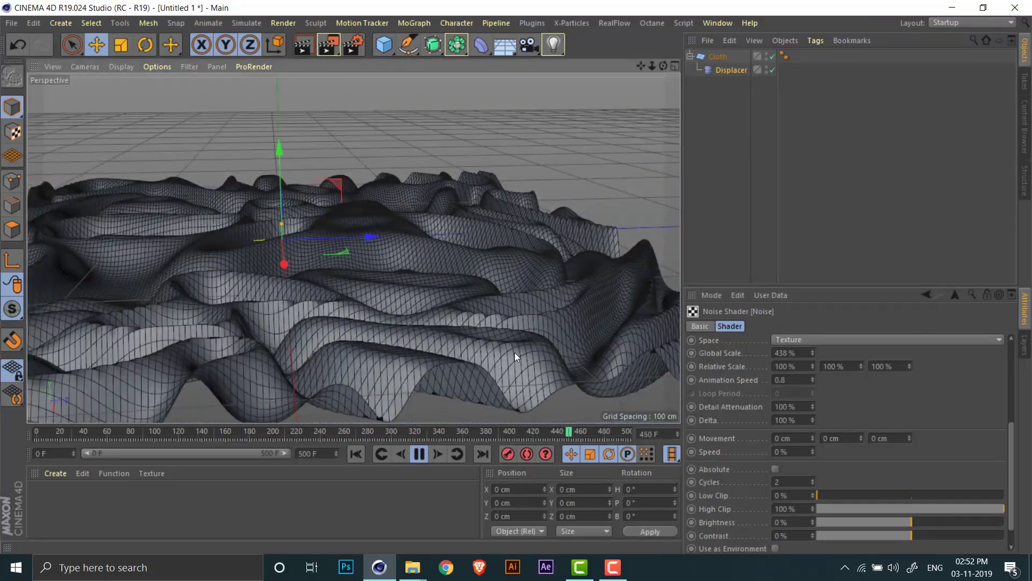
# Step: Go back to the Displacer's Object settings and lower its Height to 6 cm
pyautogui.click(926, 295)
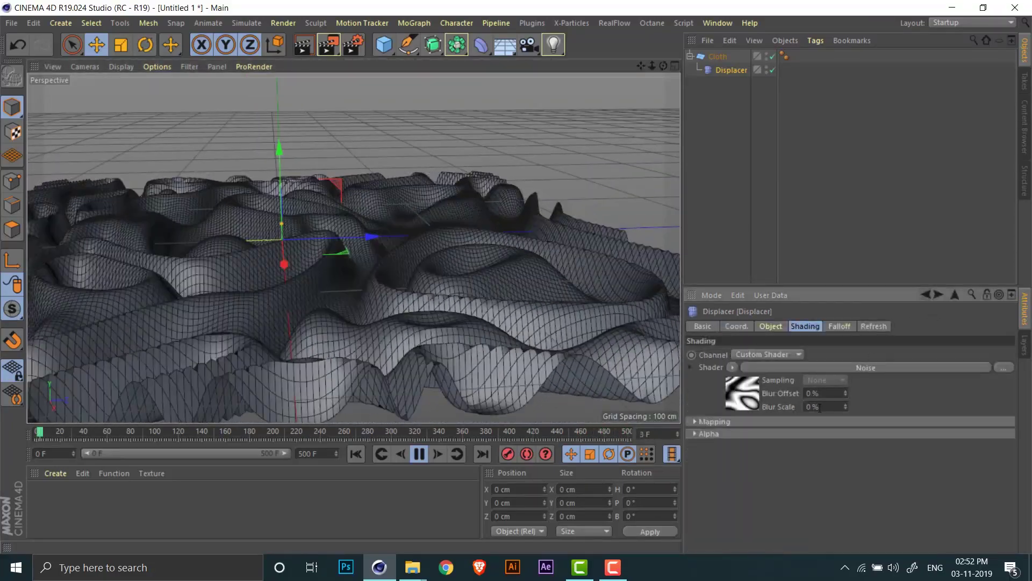
pyautogui.click(768, 326)
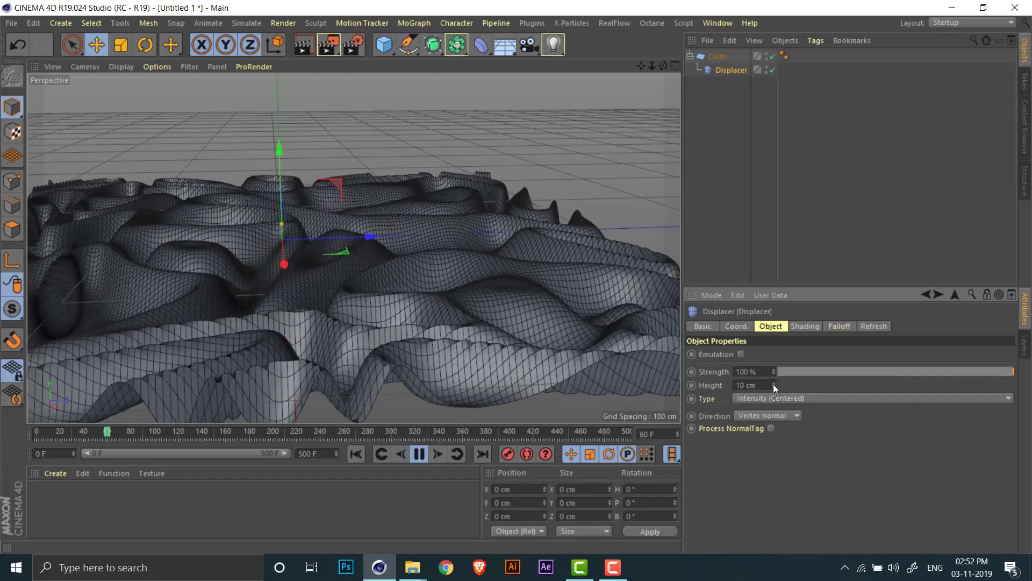
pyautogui.moveTo(774, 385); pyautogui.dragTo(752, 385)
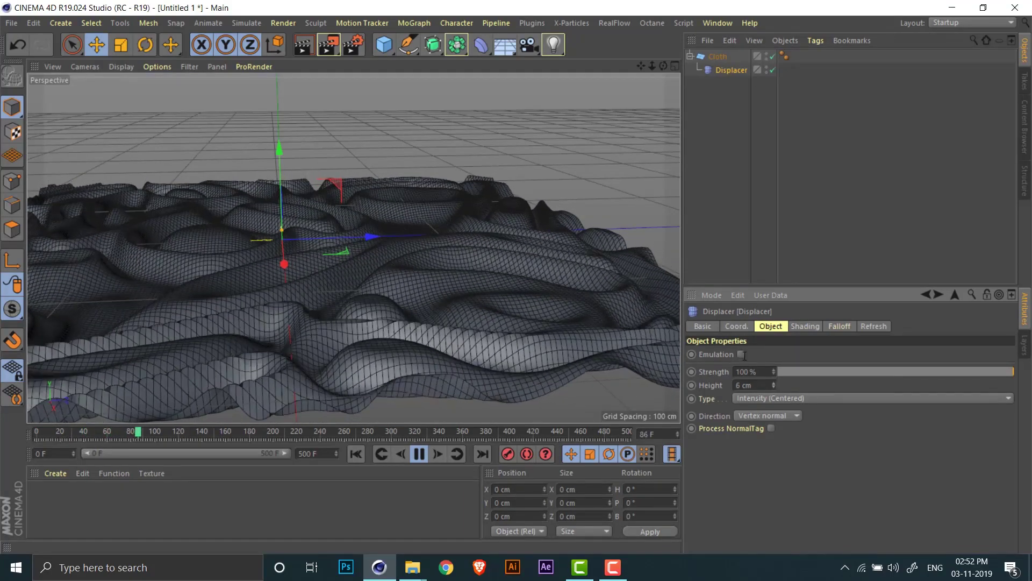
pyautogui.keyDown('alt'); pyautogui.moveTo(459, 273); pyautogui.dragTo(370, 217); pyautogui.keyUp('alt')
pyautogui.scroll(3, 438, 353)
pyautogui.keyDown('alt'); pyautogui.moveTo(303, 233); pyautogui.dragTo(450, 240); pyautogui.keyUp('alt')
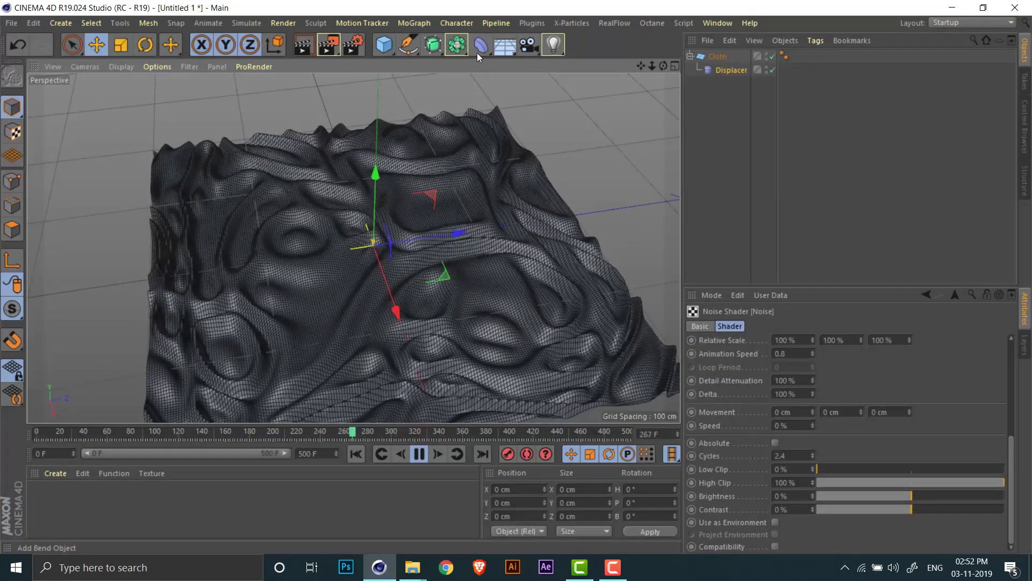
# Step: Put a Smoothing deformer under Cloth and toggle it off and on to compare
pyautogui.moveTo(477, 53); pyautogui.dragTo(835, 214)
pyautogui.moveTo(718, 60); pyautogui.dragTo(722, 91)
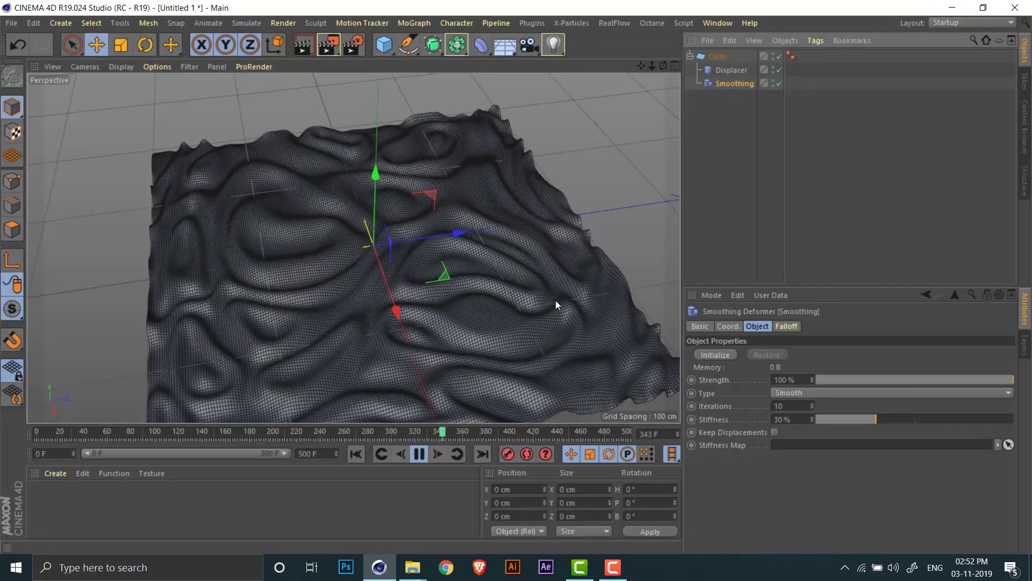
pyautogui.click(779, 83)
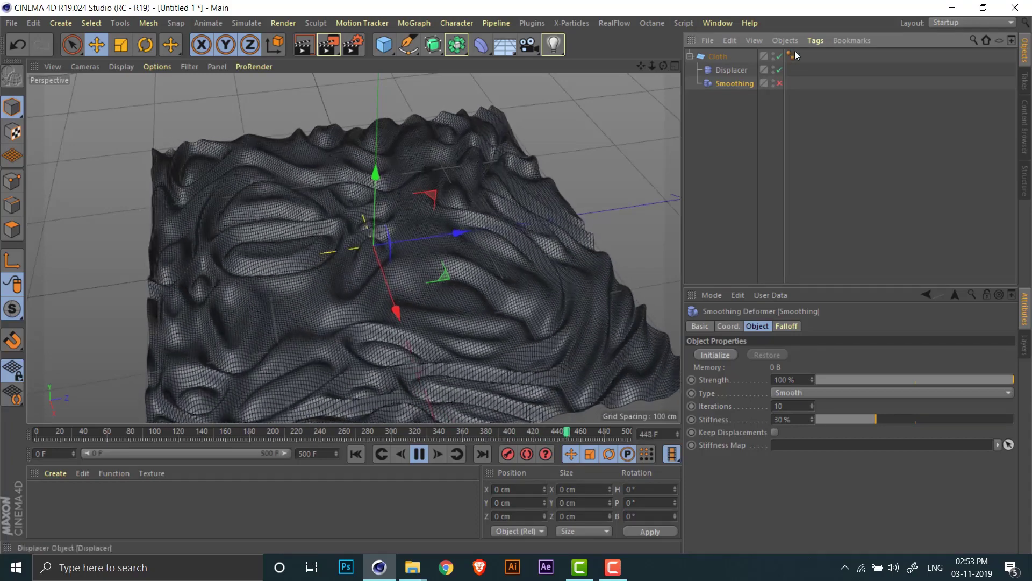
pyautogui.click(779, 84)
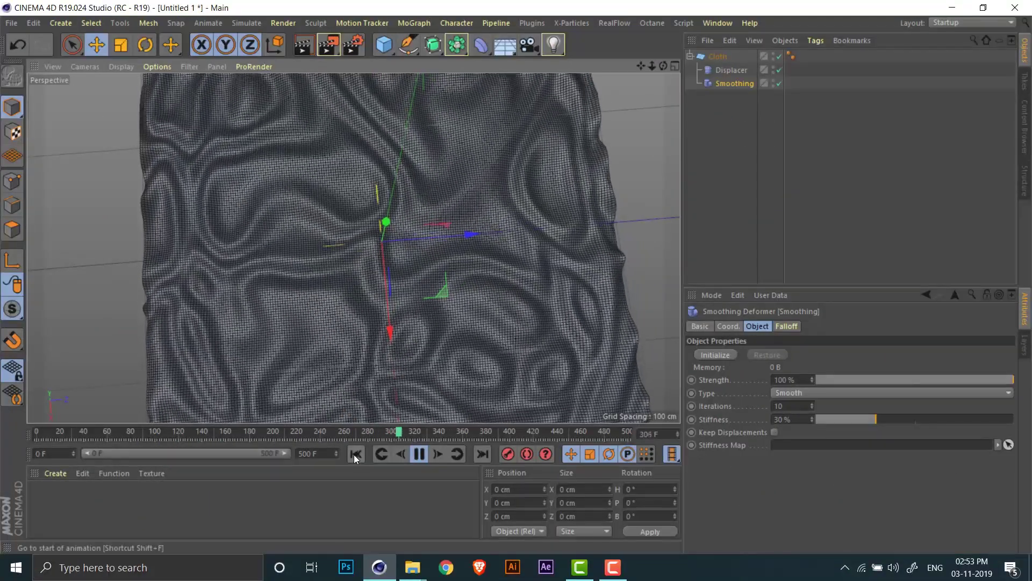
# Step: Pause the cloth animation and rewind the playhead to frame 0
pyautogui.click(355, 454)
pyautogui.click(418, 453)
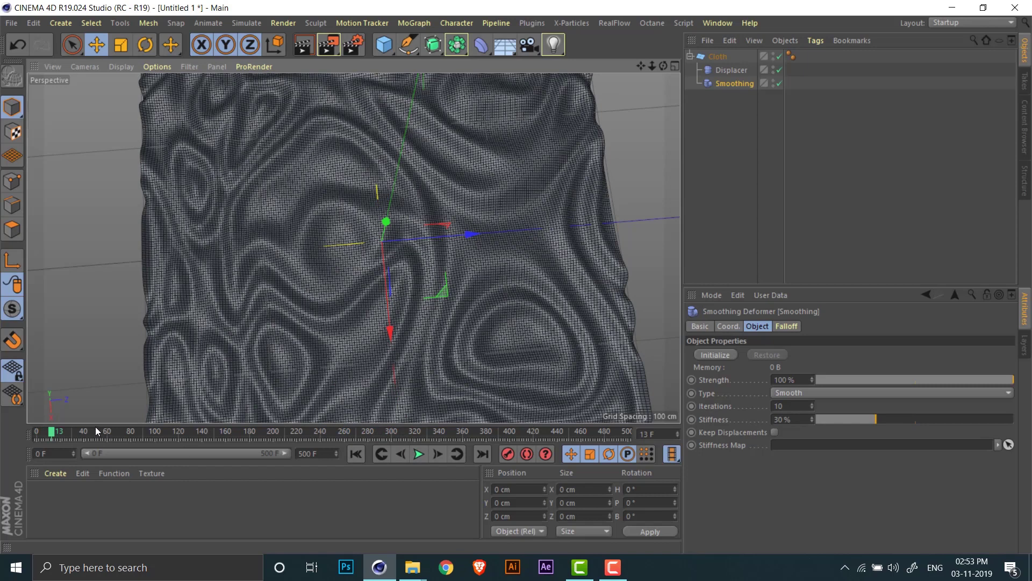
pyautogui.moveTo(90, 430); pyautogui.dragTo(1, 442)
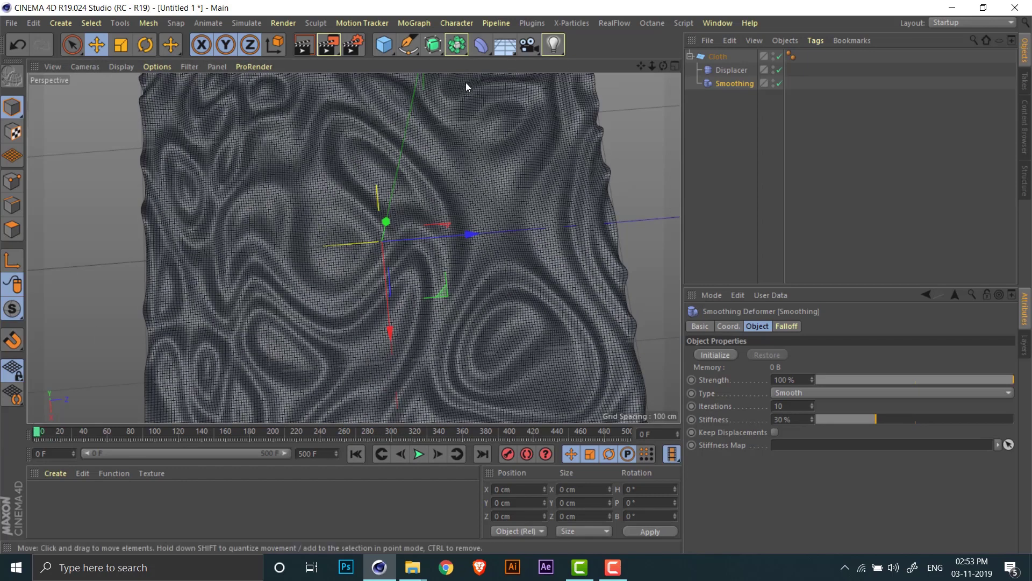
# Step: Set Render Settings to Octane Renderer with a 1080 × 1080 output size
pyautogui.hotkey('ctrl', 'b')
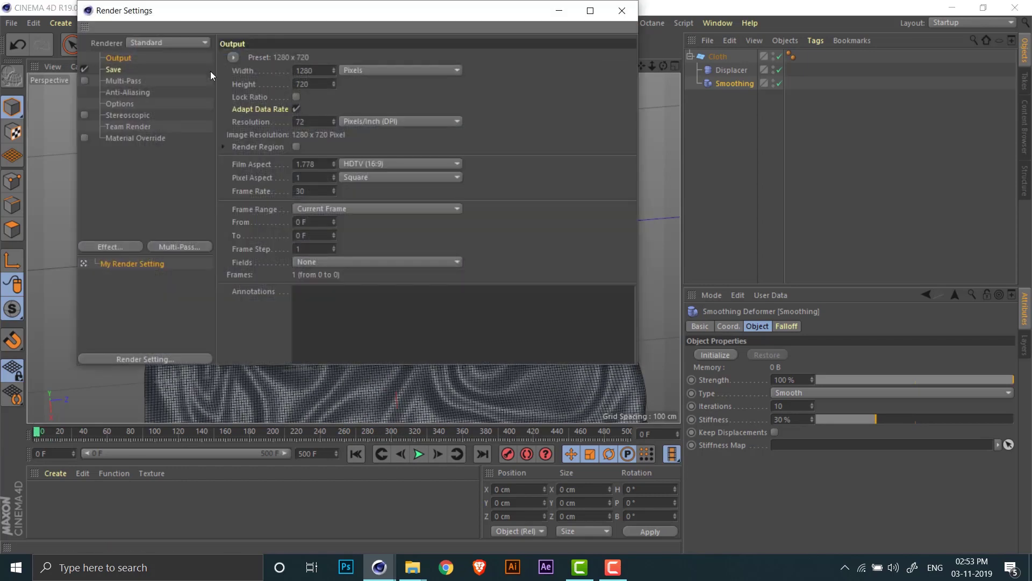
pyautogui.click(179, 42)
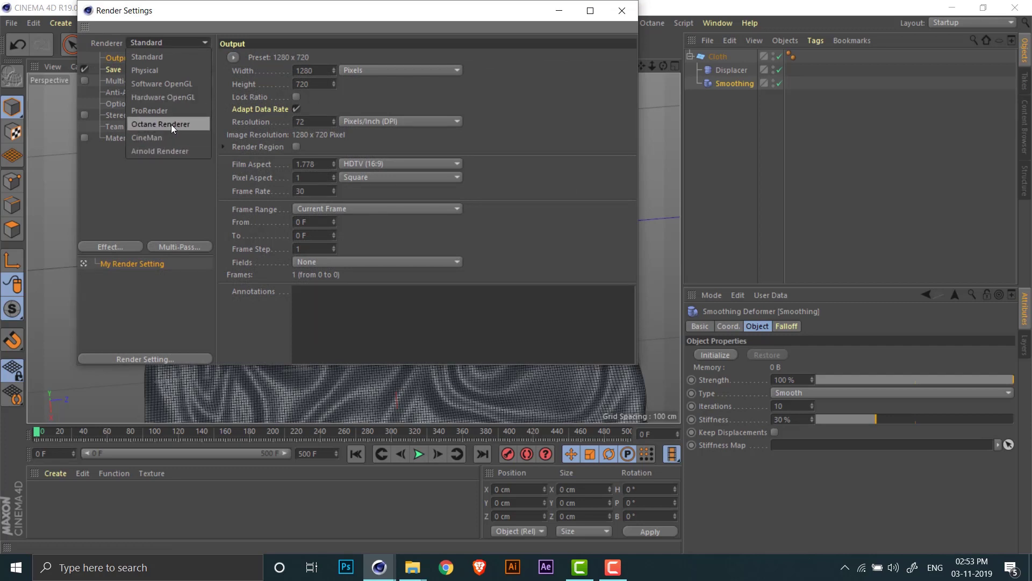
pyautogui.click(185, 122)
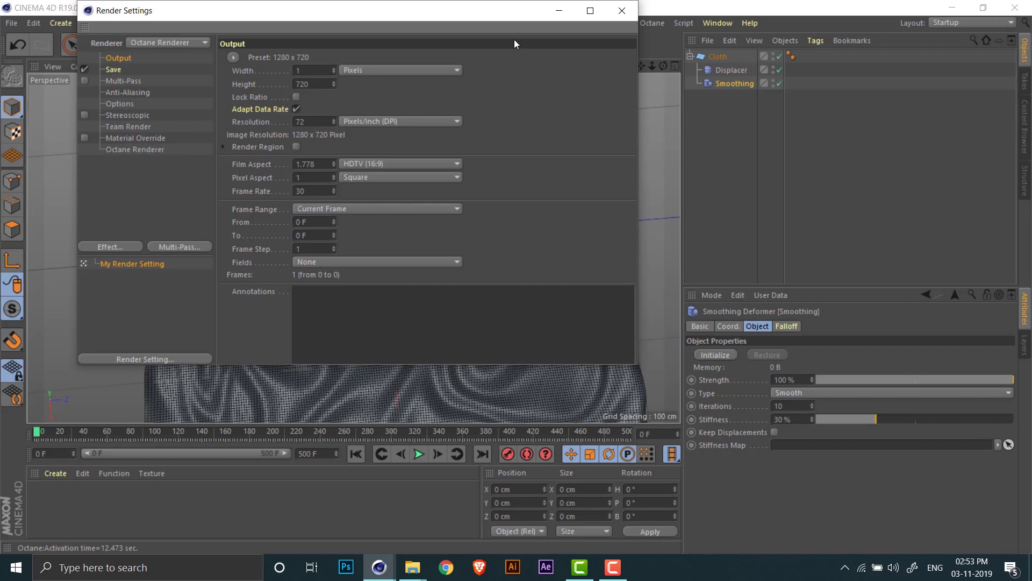
pyautogui.press('Tab')
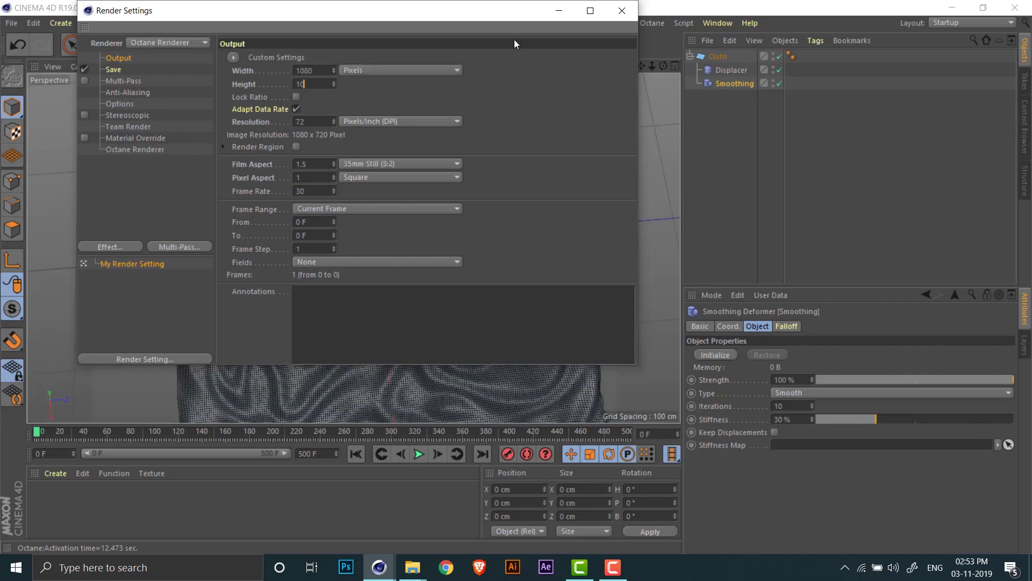
pyautogui.press('Return')
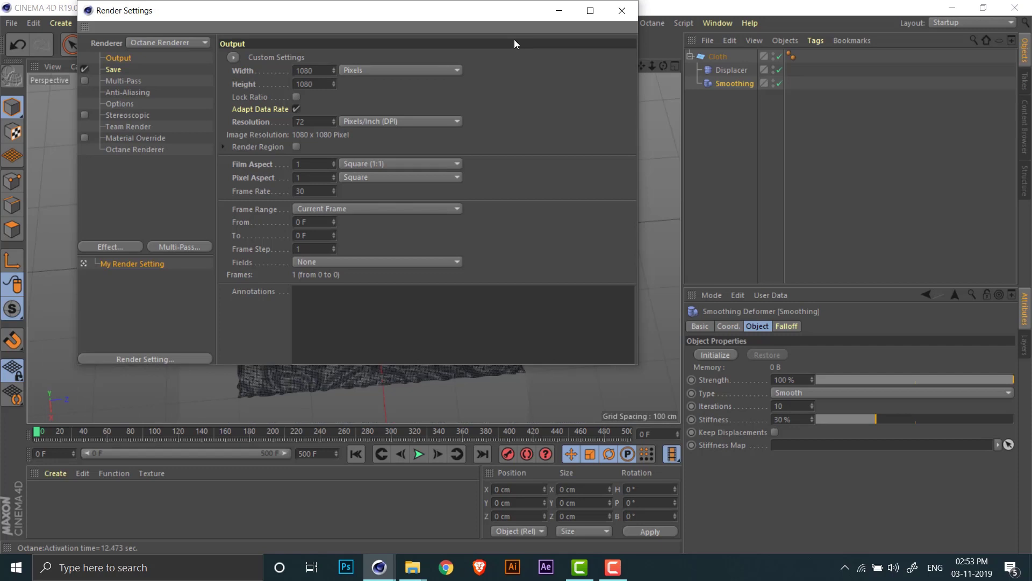
pyautogui.click(621, 11)
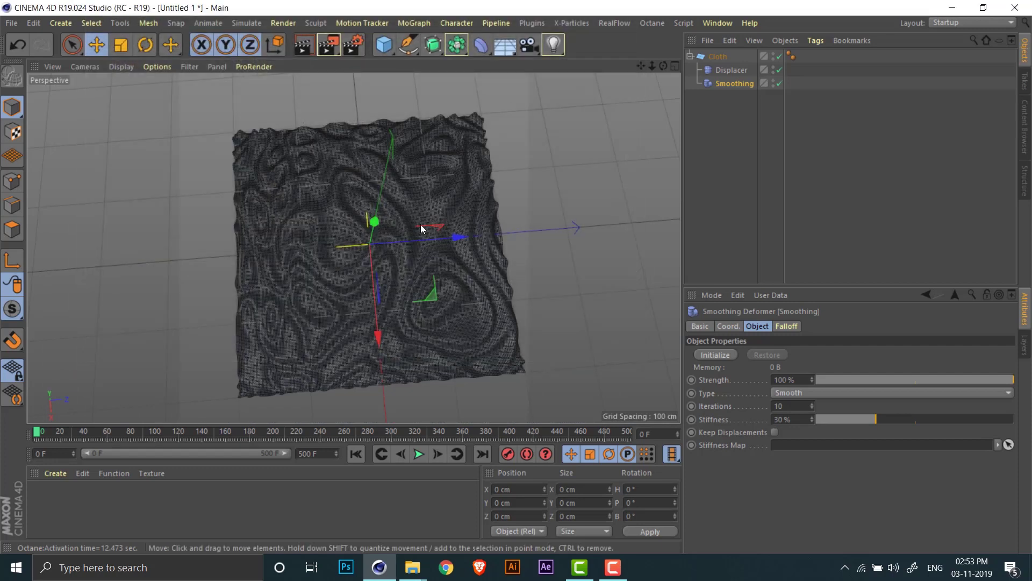
# Step: Open the Octane Live Viewer window to preview the cloth
pyautogui.click(657, 22)
pyautogui.click(666, 57)
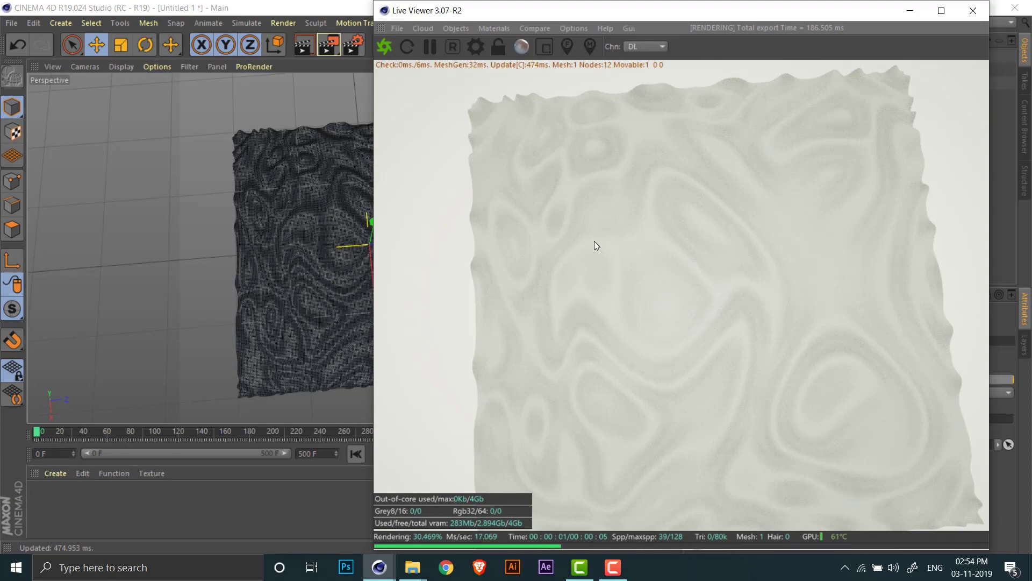
pyautogui.keyDown('alt'); pyautogui.moveTo(325, 251); pyautogui.dragTo(291, 210); pyautogui.keyUp('alt')
pyautogui.scroll(3, 295, 246)
pyautogui.scroll(-3, 285, 241)
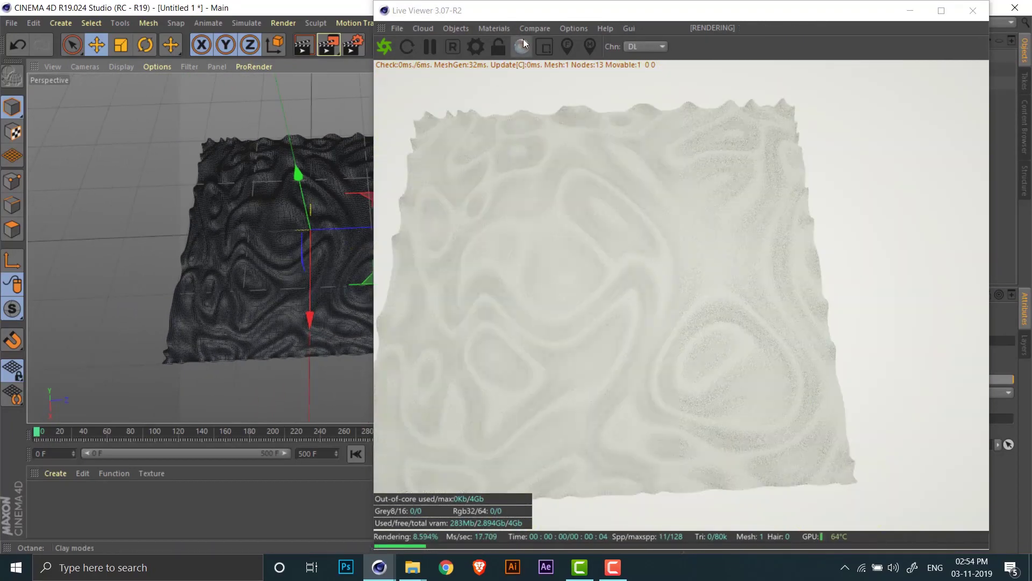
# Step: Set Octane's environment colour to near-black in Octane Settings
pyautogui.click(475, 46)
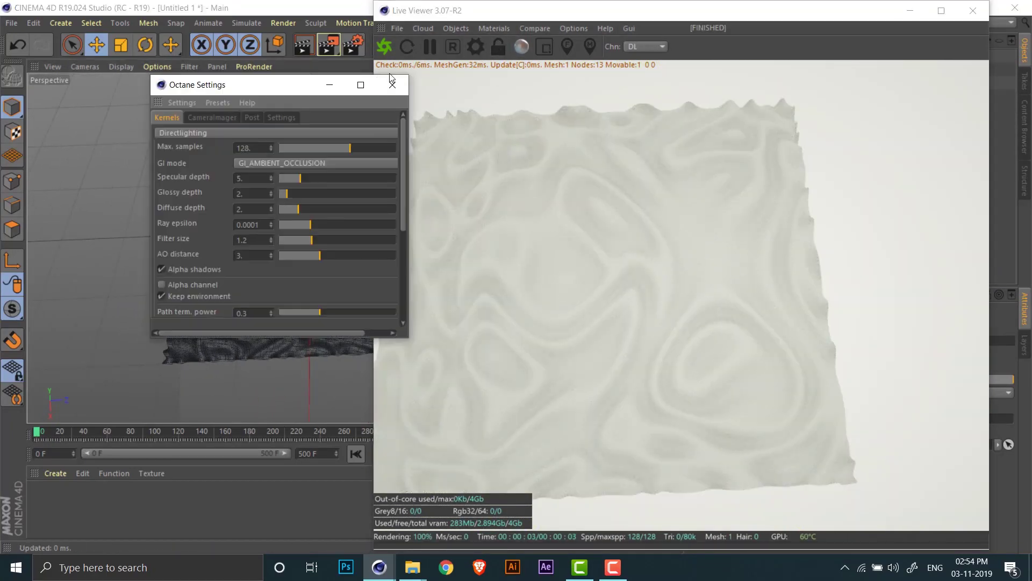
pyautogui.click(287, 117)
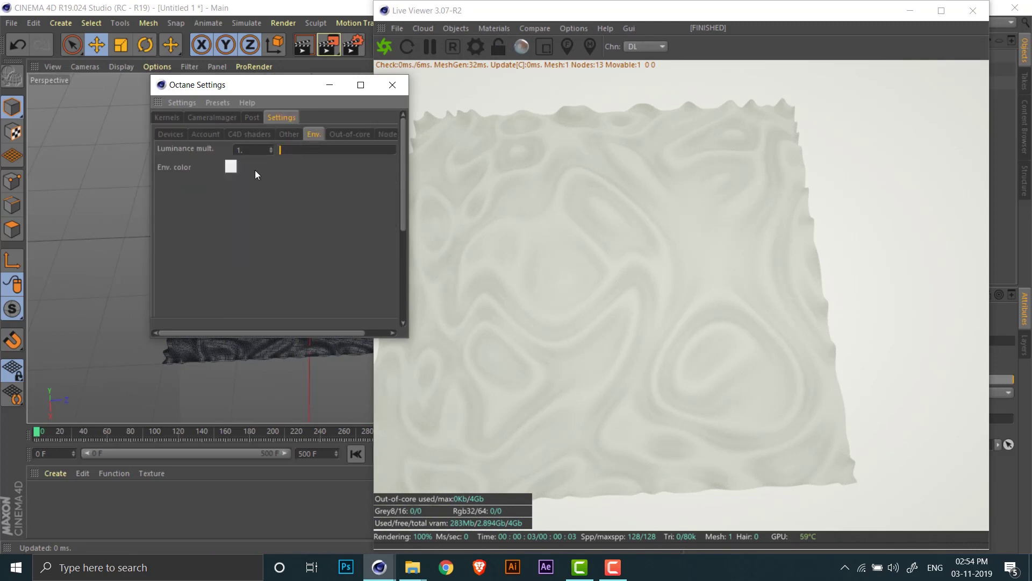
pyautogui.click(230, 167)
pyautogui.moveTo(209, 192); pyautogui.dragTo(185, 195)
pyautogui.click(203, 215)
pyautogui.click(385, 90)
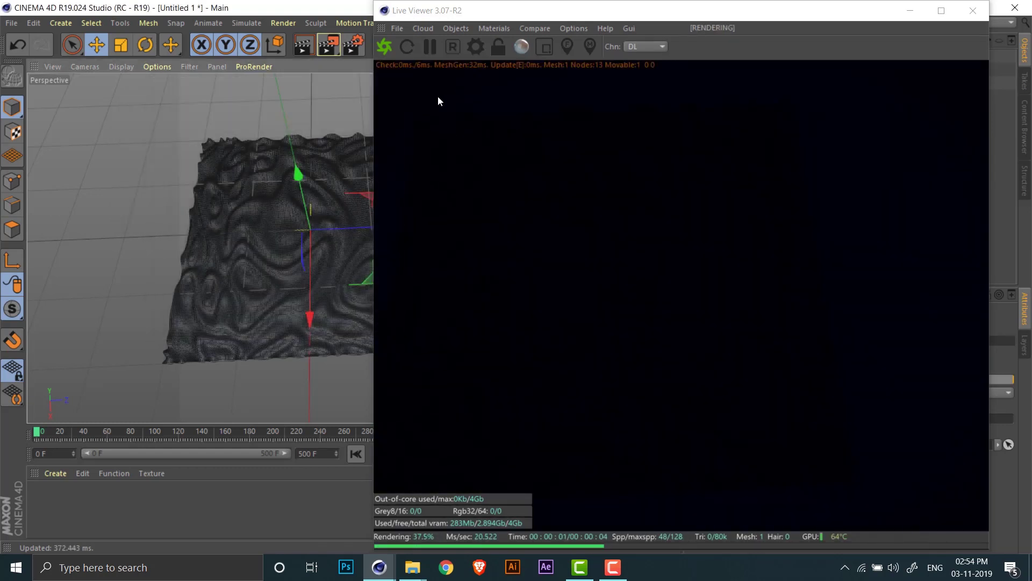
# Step: Add an OctaneSky texture environment to the scene
pyautogui.click(289, 145)
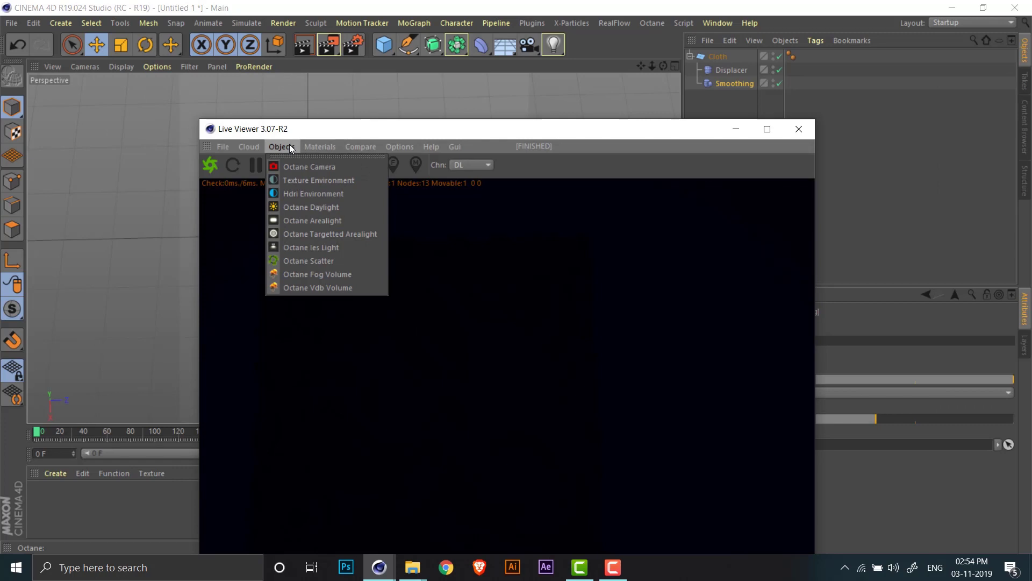
pyautogui.click(314, 182)
pyautogui.moveTo(514, 134); pyautogui.dragTo(389, 110)
pyautogui.click(793, 57)
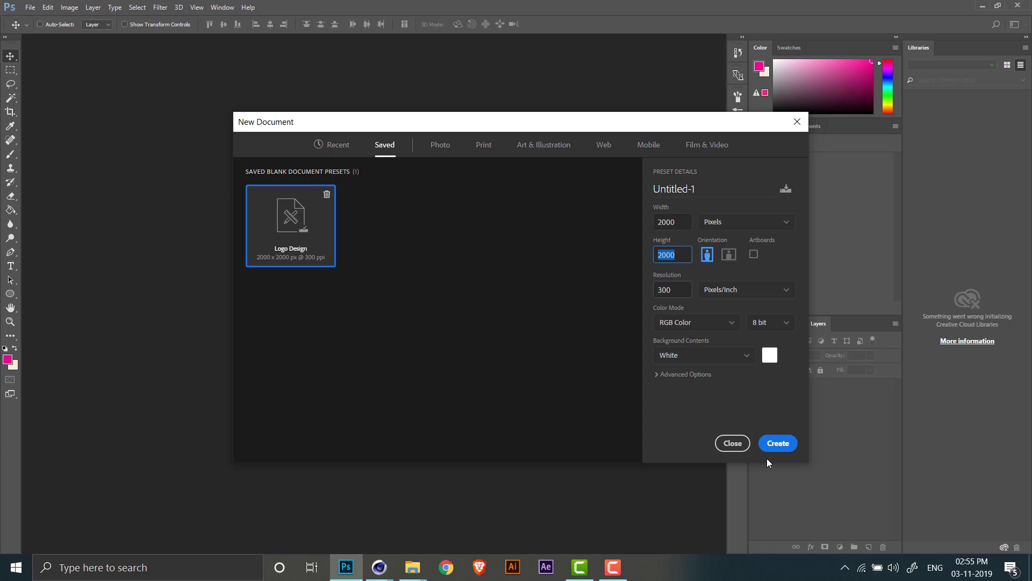
# Step: Create a 2000×2000 document, draw a top-left rectangle and paste the blue outer glow onto it
pyautogui.press('Return')
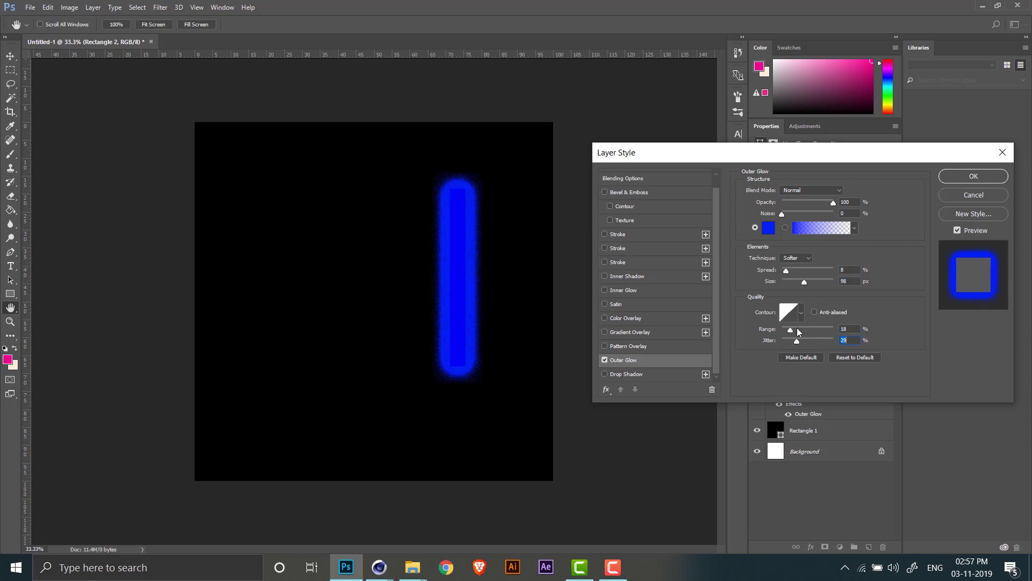
pyautogui.press('Return')
pyautogui.moveTo(253, 162); pyautogui.dragTo(350, 219)
pyautogui.rightClick(807, 410)
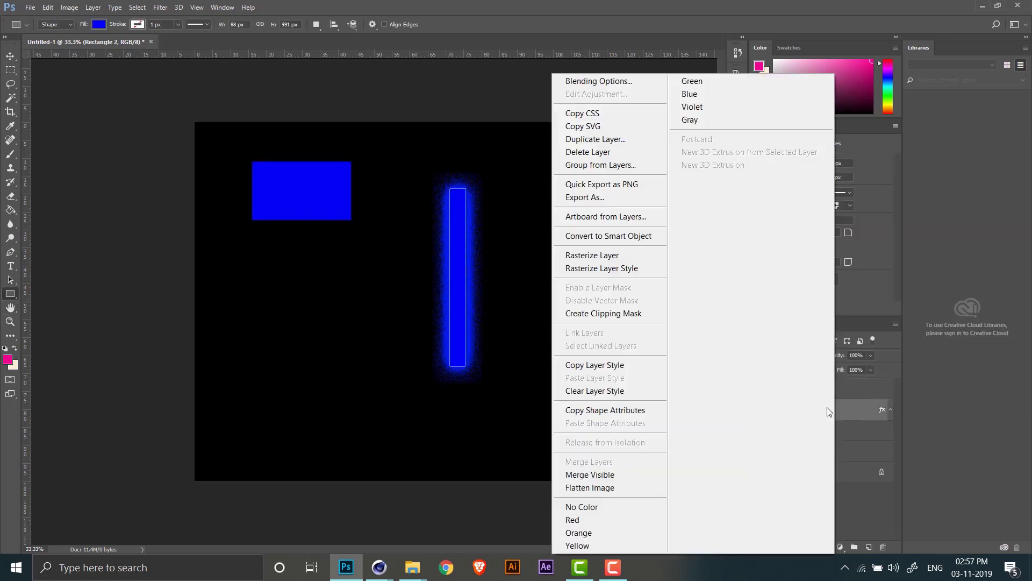
pyautogui.click(576, 357)
pyautogui.rightClick(807, 389)
pyautogui.click(575, 373)
# Step: Give the new bar a pink fill and paste the copied outer glow onto it
pyautogui.moveTo(317, 353); pyautogui.dragTo(300, 430)
pyautogui.doubleClick(775, 431)
pyautogui.click(814, 370)
pyautogui.click(866, 311)
pyautogui.rightClick(806, 431)
pyautogui.click(606, 378)
# Step: Change the pink bar's outer glow to a pink colour and start resizing the bar
pyautogui.rightClick(807, 430)
pyautogui.click(610, 81)
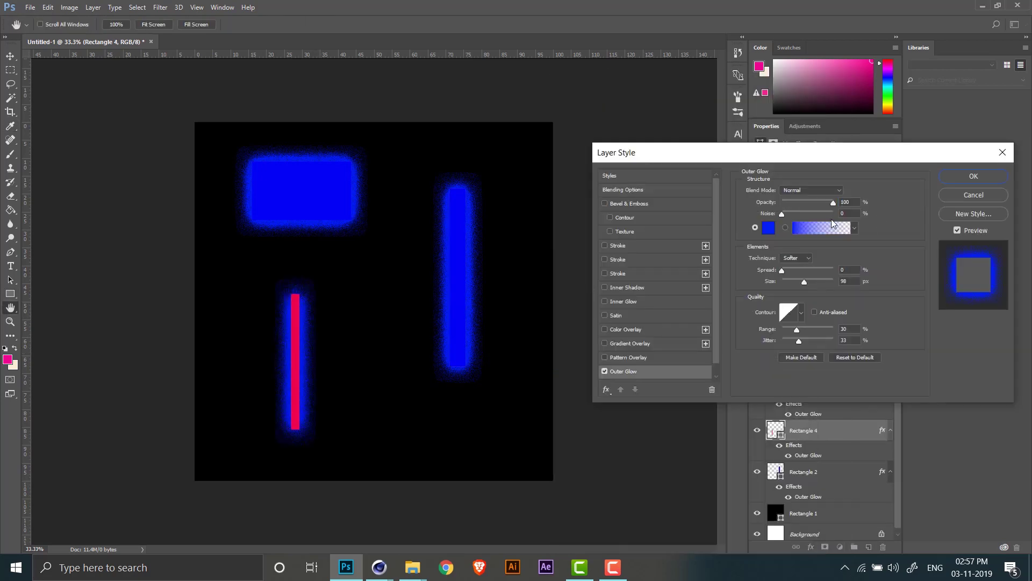
pyautogui.click(767, 228)
pyautogui.click(295, 360)
pyautogui.press('Return')
pyautogui.press('Return')
pyautogui.hotkey('ctrl', 't')
# Step: Draw a circle near the bottom centre and paste the outer glow onto it
pyautogui.rightClick(16, 295)
pyautogui.click(49, 315)
pyautogui.moveTo(363, 381); pyautogui.dragTo(433, 451)
pyautogui.rightClick(827, 431)
pyautogui.click(606, 377)
# Step: Set the circle's outer glow colour to orange-red
pyautogui.rightClick(828, 431)
pyautogui.click(570, 81)
pyautogui.click(632, 371)
pyautogui.click(767, 228)
pyautogui.click(760, 426)
pyautogui.press('Return')
# Step: Add a red-to-yellow Gradient Overlay to the circle
pyautogui.click(630, 343)
pyautogui.click(847, 280)
pyautogui.click(808, 215)
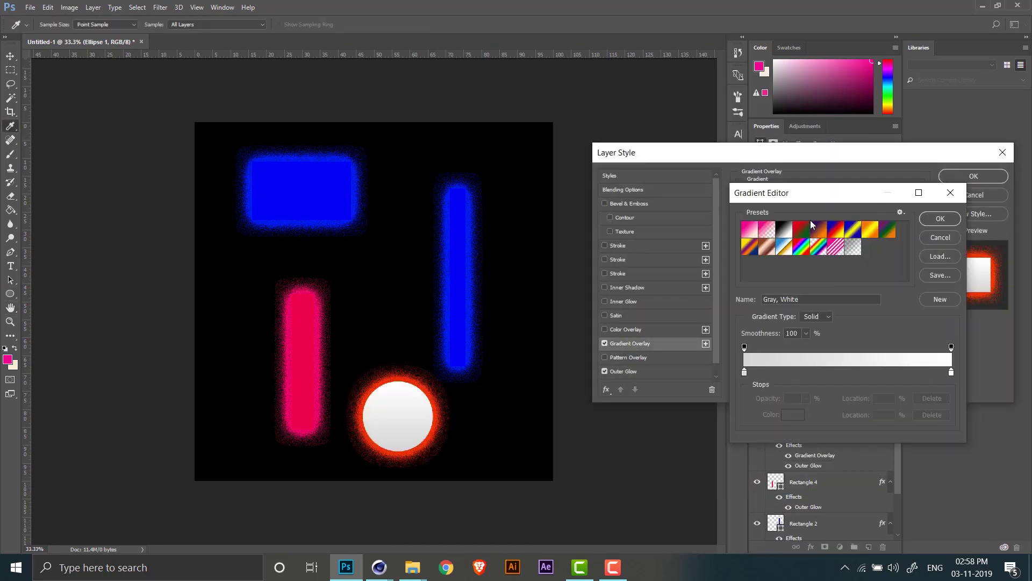
pyautogui.doubleClick(745, 372)
pyautogui.press('Return')
pyautogui.doubleClick(952, 373)
pyautogui.click(785, 428)
pyautogui.press('Return')
pyautogui.press('Return')
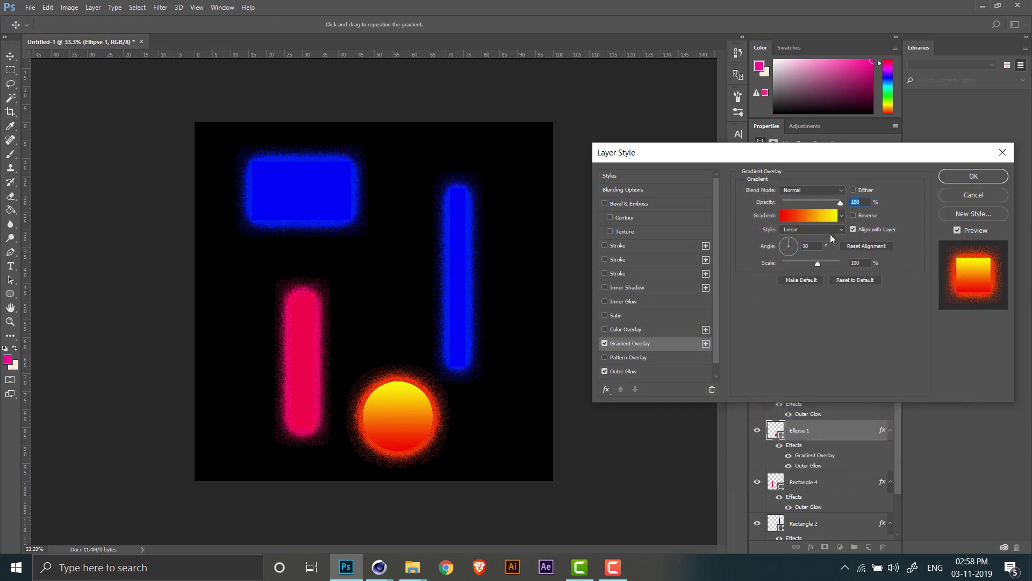
# Step: Tighten the circle's outer glow range and apply its layer styles
pyautogui.click(635, 371)
pyautogui.moveTo(808, 329); pyautogui.dragTo(814, 329)
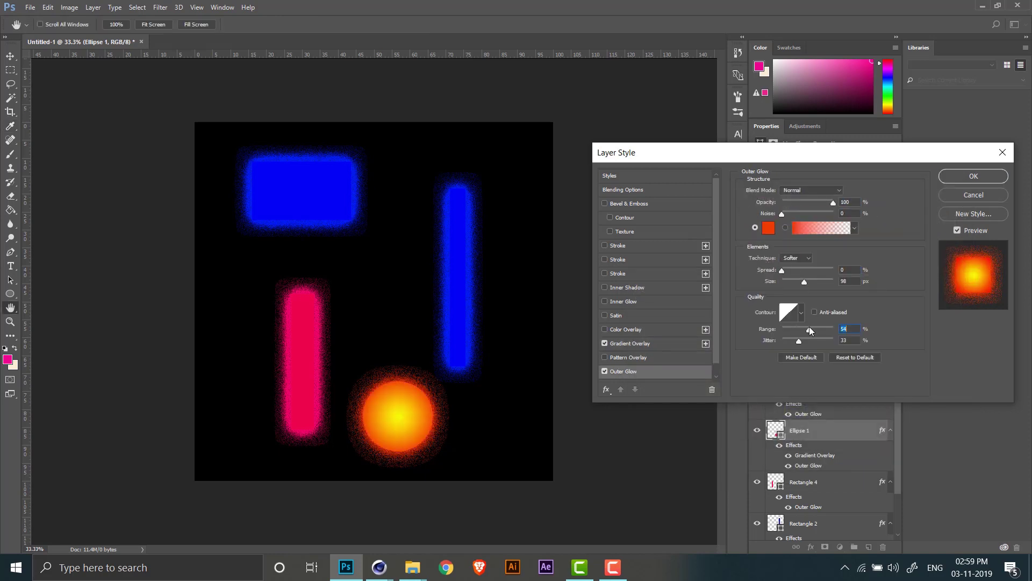
pyautogui.click(951, 175)
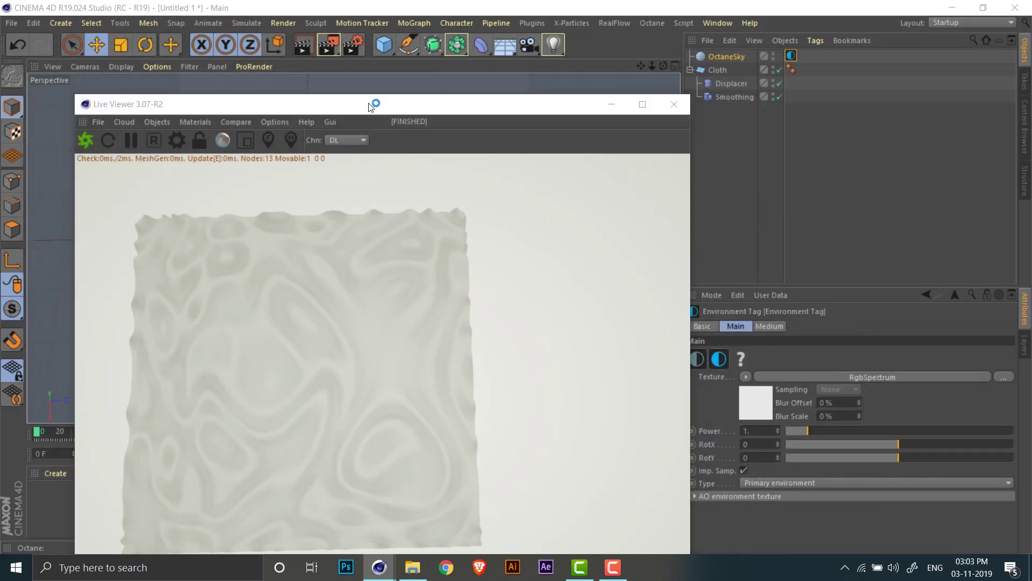
# Step: Load Sky_Texture.jpg as the OctaneSky texture, answering No to copying it
pyautogui.moveTo(370, 106); pyautogui.dragTo(726, 59)
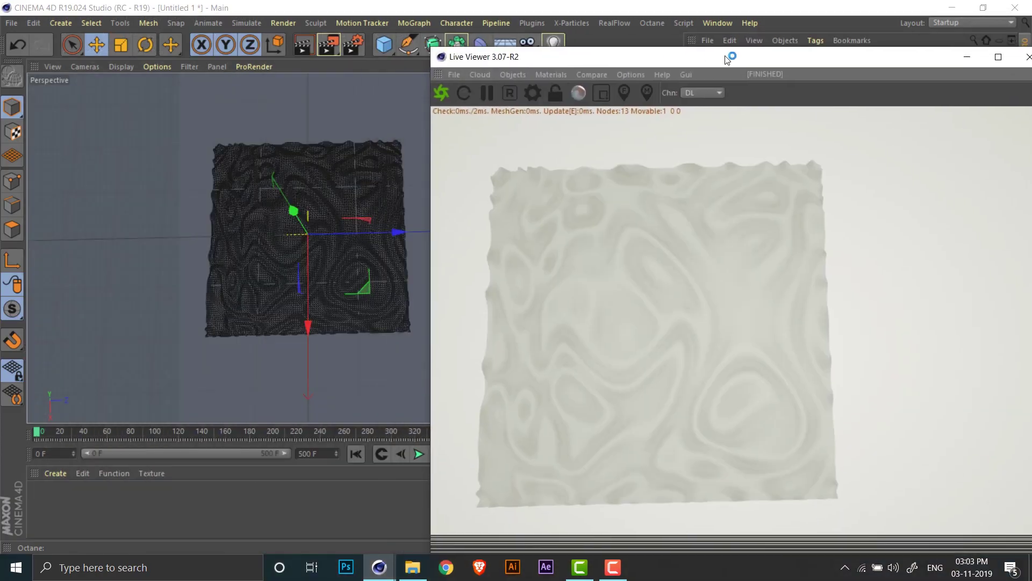
pyautogui.click(444, 99)
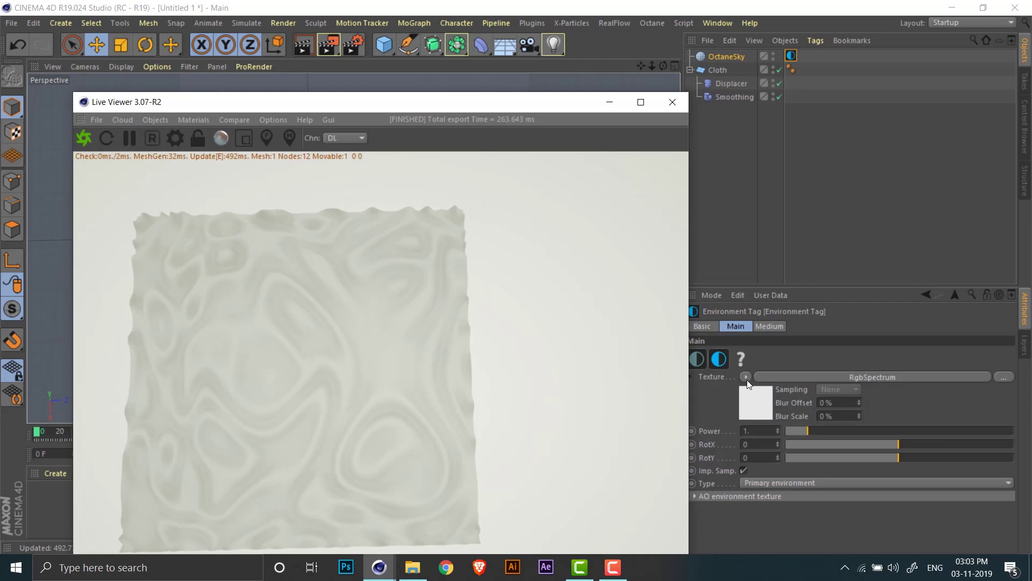
pyautogui.click(746, 376)
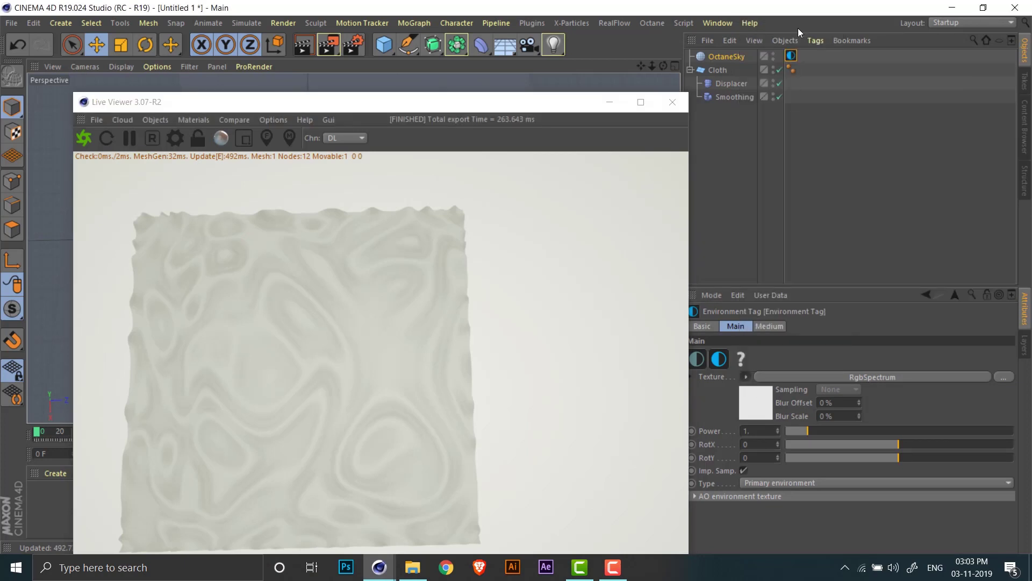
pyautogui.click(798, 31)
pyautogui.click(224, 123)
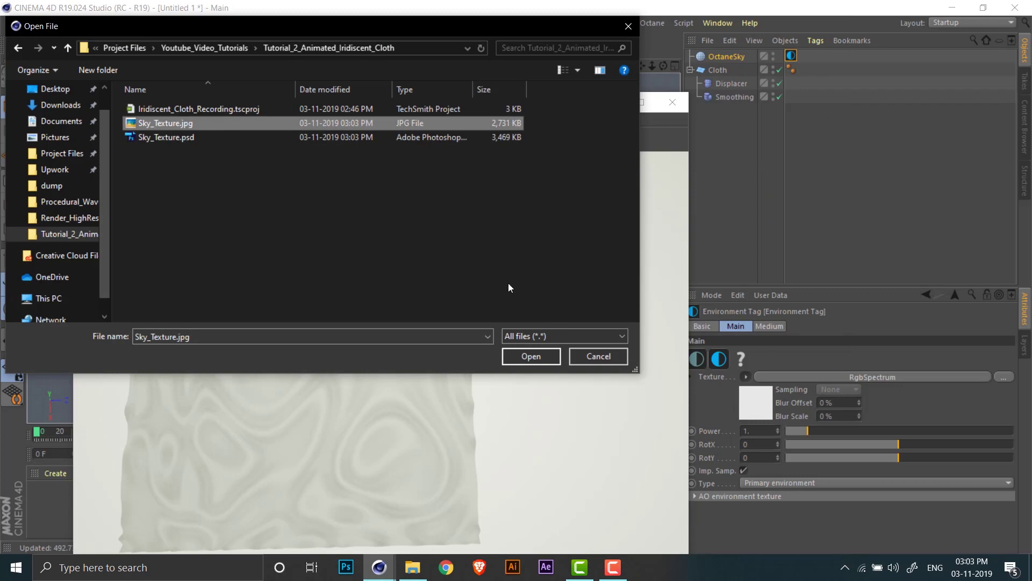
pyautogui.click(525, 356)
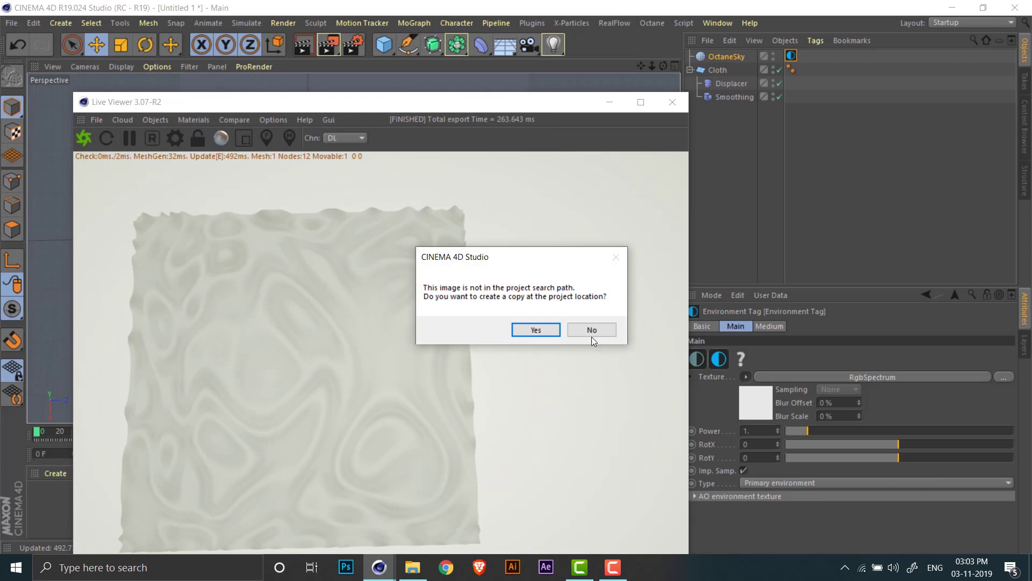
pyautogui.click(593, 334)
# Step: Restart the Live Viewer render with the new sky texture and view the cloth's top edge
pyautogui.moveTo(529, 103); pyautogui.dragTo(686, 41)
pyautogui.click(245, 73)
pyautogui.moveTo(334, 37); pyautogui.dragTo(491, 54)
pyautogui.click(300, 231)
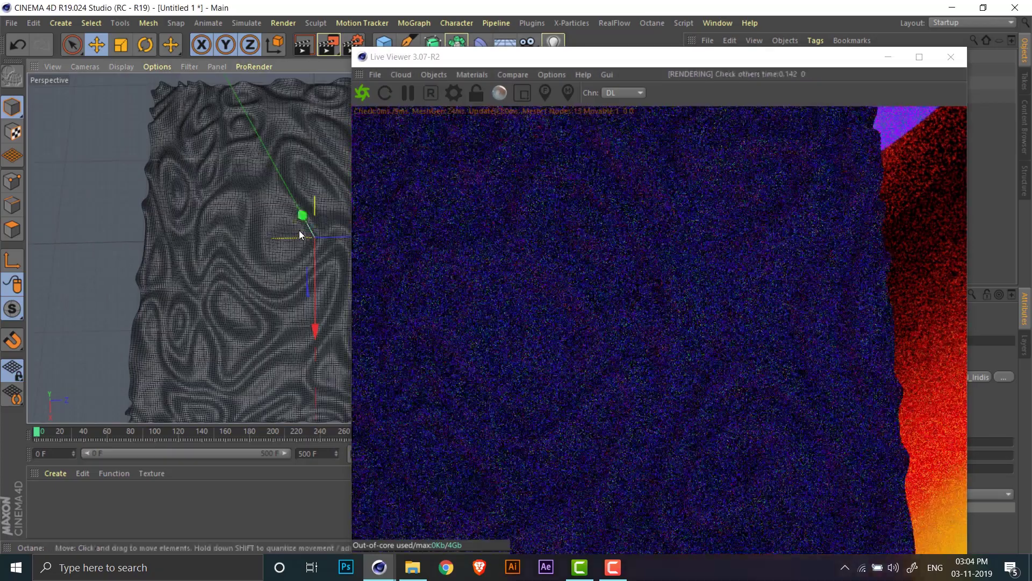
pyautogui.moveTo(294, 229)
pyautogui.keyDown('alt'); pyautogui.mouseDown()
pyautogui.moveTo(294, 260)
pyautogui.moveTo(256, 240)
pyautogui.moveTo(279, 101)
pyautogui.moveTo(289, 266)
pyautogui.moveTo(268, 269)
pyautogui.moveTo(274, 257)
pyautogui.moveTo(260, 244)
pyautogui.moveTo(305, 240)
pyautogui.mouseUp(); pyautogui.keyUp('alt')
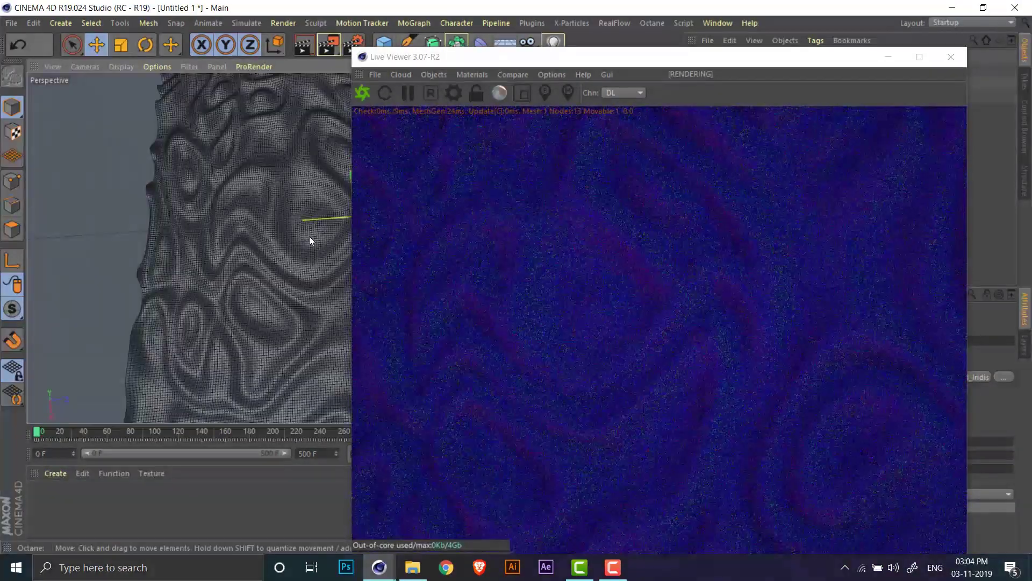
pyautogui.moveTo(562, 58); pyautogui.dragTo(624, 43)
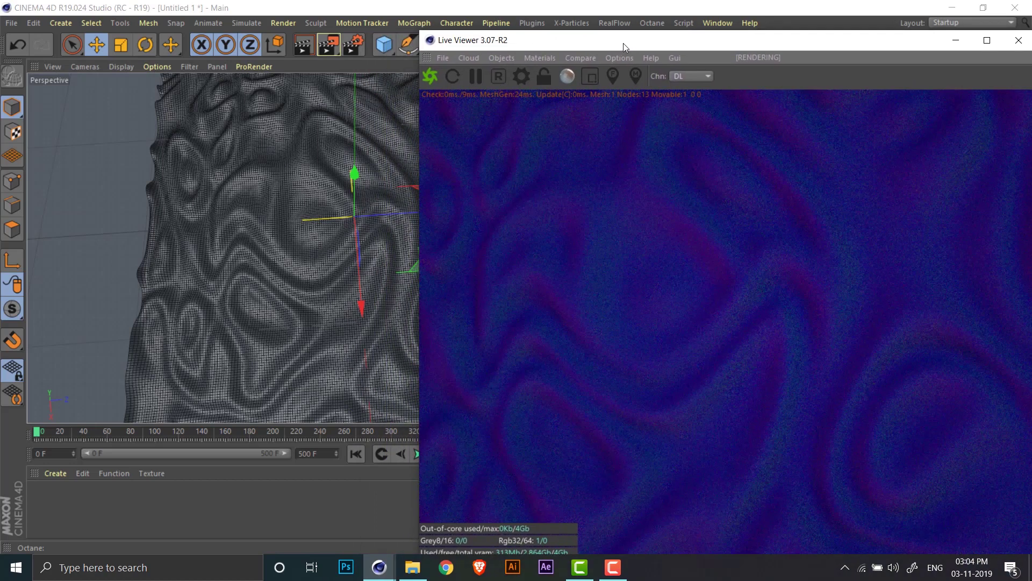
# Step: Create an Octane glossy material on the cloth with a near-black blue diffuse colour
pyautogui.click(543, 59)
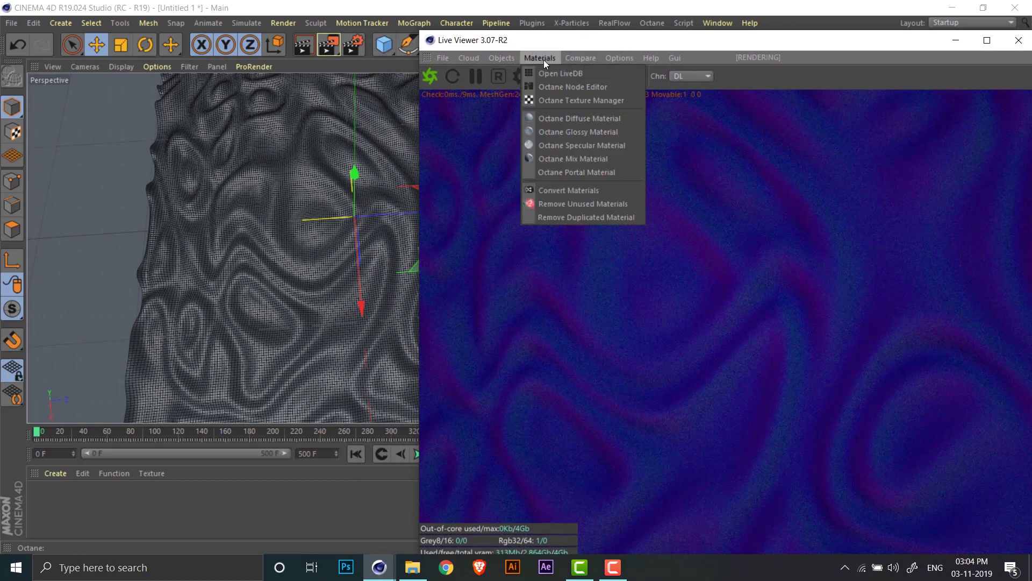
pyautogui.click(564, 132)
pyautogui.moveTo(47, 500)
pyautogui.mouseDown()
pyautogui.moveTo(184, 405)
pyautogui.moveTo(299, 292)
pyautogui.mouseUp()
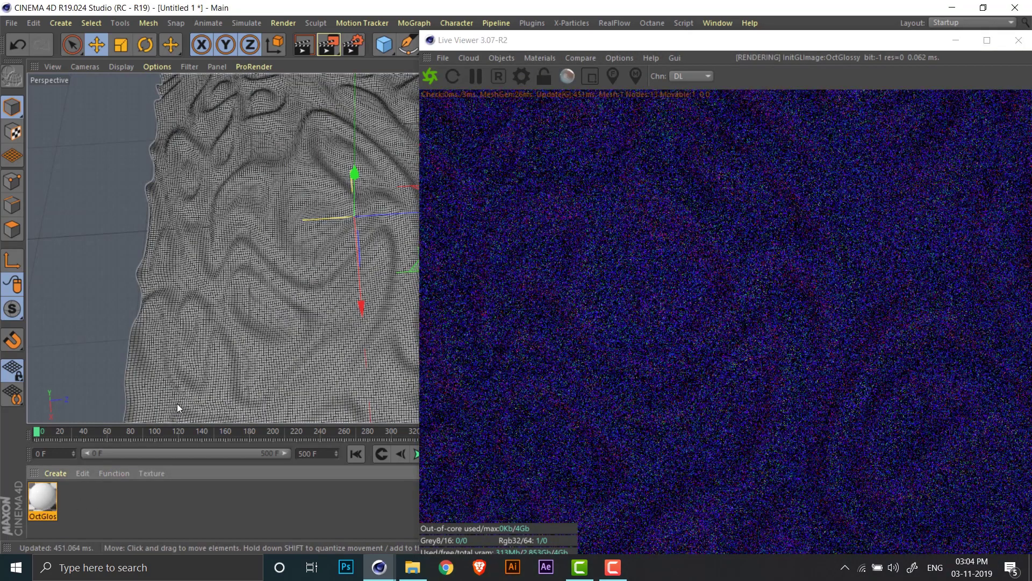
pyautogui.doubleClick(35, 492)
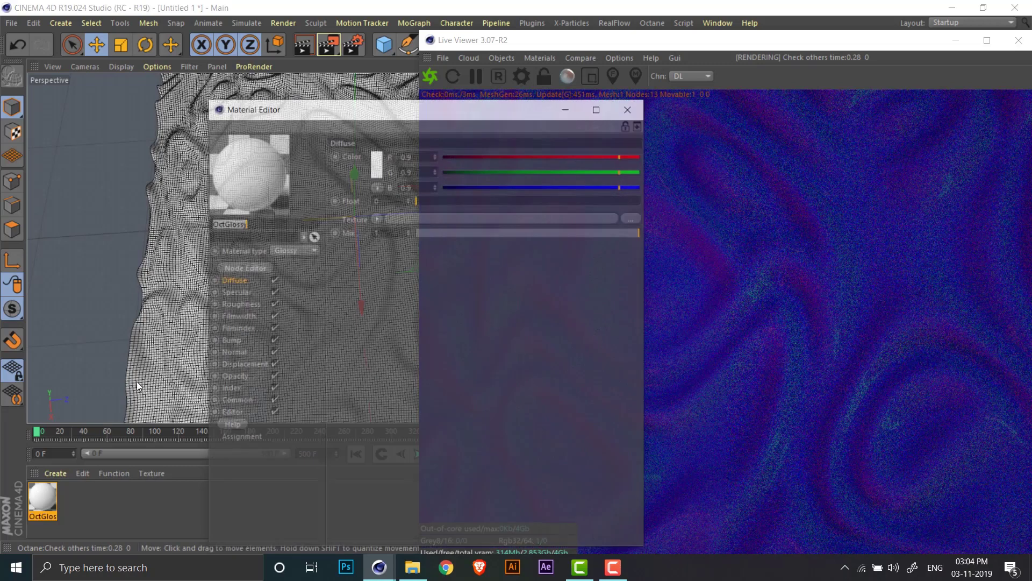
pyautogui.click(377, 164)
pyautogui.moveTo(392, 192); pyautogui.dragTo(502, 196)
pyautogui.click(418, 164)
pyautogui.click(351, 214)
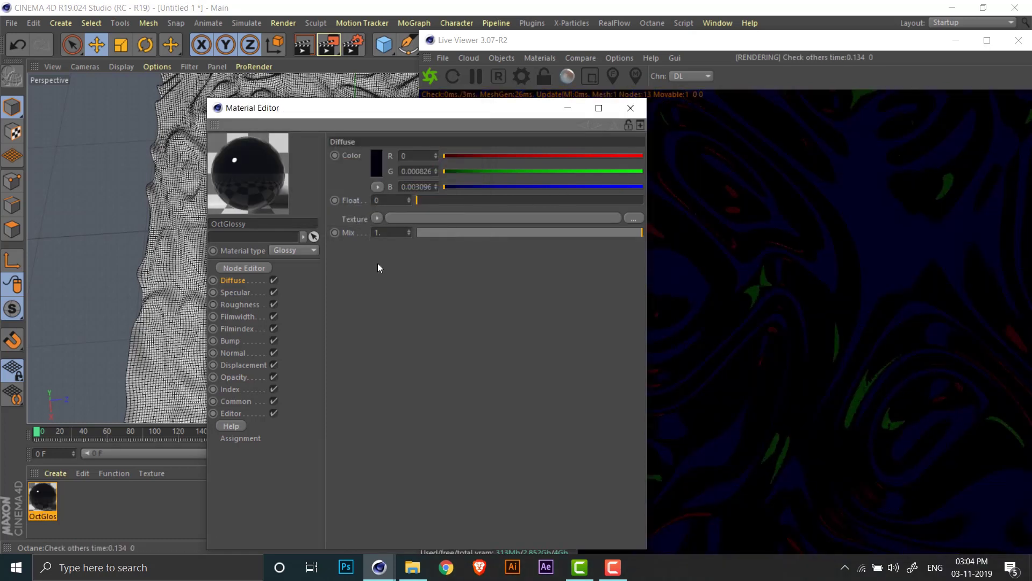
# Step: Raise the OctGlossy material's Index to about 2.42
pyautogui.moveTo(388, 108); pyautogui.dragTo(537, 160)
pyautogui.keyDown('alt'); pyautogui.moveTo(292, 203); pyautogui.dragTo(288, 243); pyautogui.keyUp('alt')
pyautogui.moveTo(454, 167); pyautogui.dragTo(245, 98)
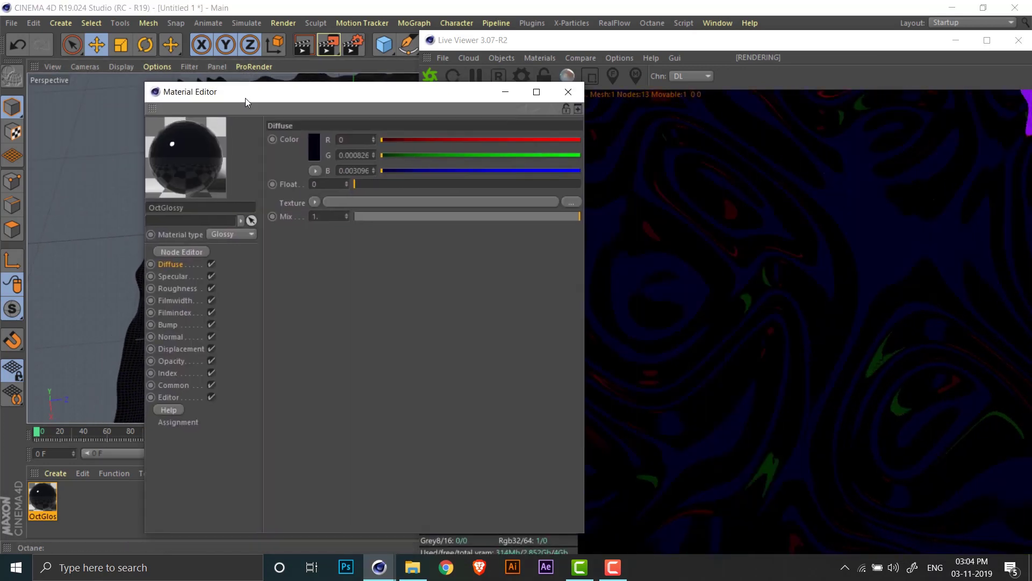
pyautogui.click(172, 373)
pyautogui.moveTo(366, 135); pyautogui.dragTo(394, 143)
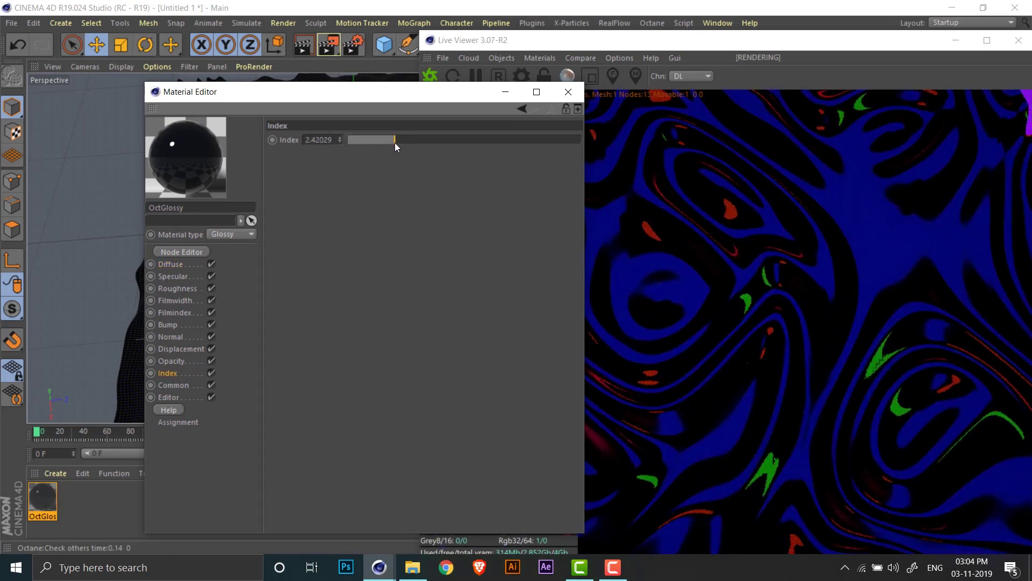
# Step: Set the OctGlossy Roughness Float to about 0.0925
pyautogui.moveTo(363, 92); pyautogui.dragTo(363, 66)
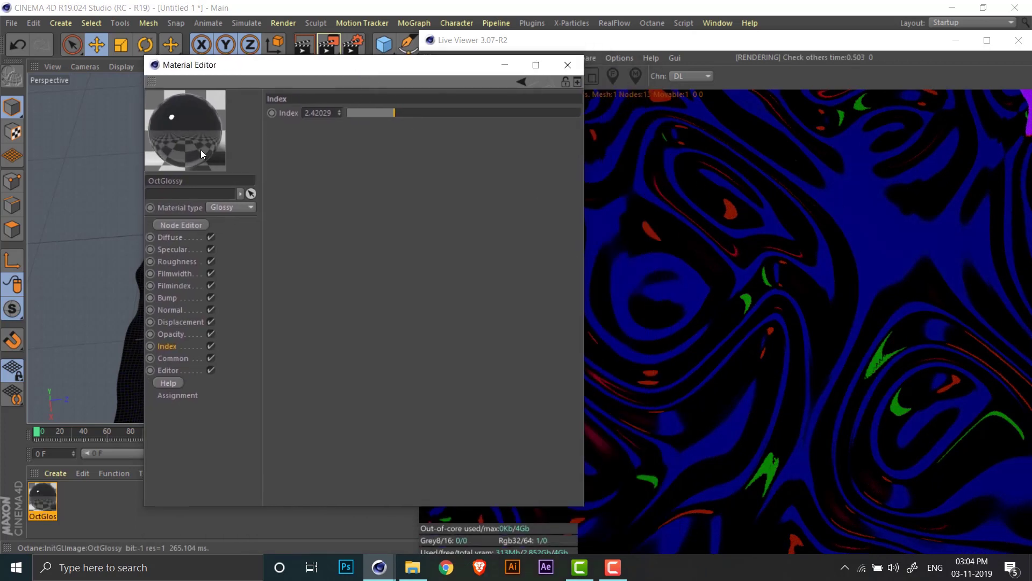
pyautogui.click(177, 262)
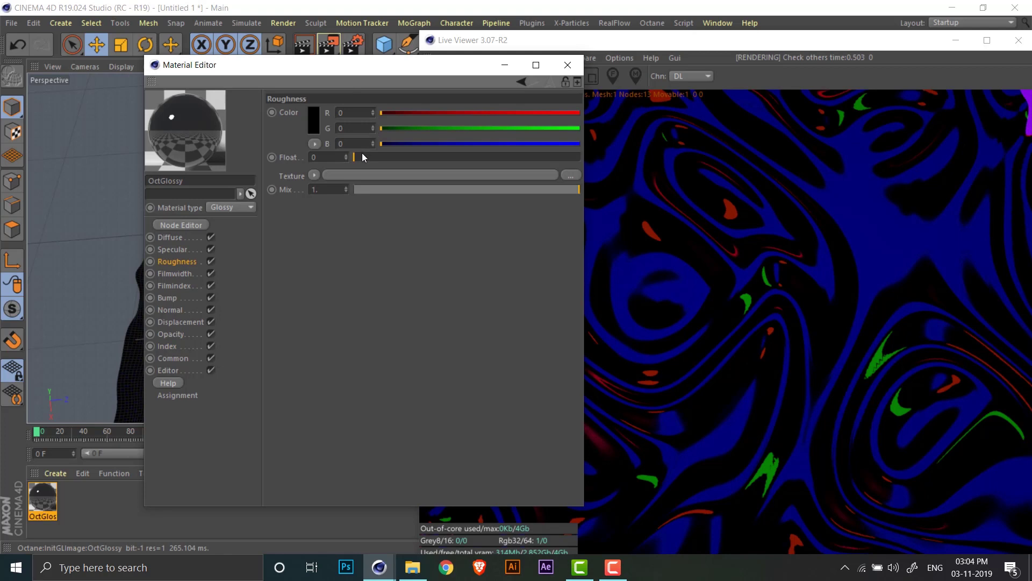
pyautogui.moveTo(363, 156); pyautogui.dragTo(374, 156)
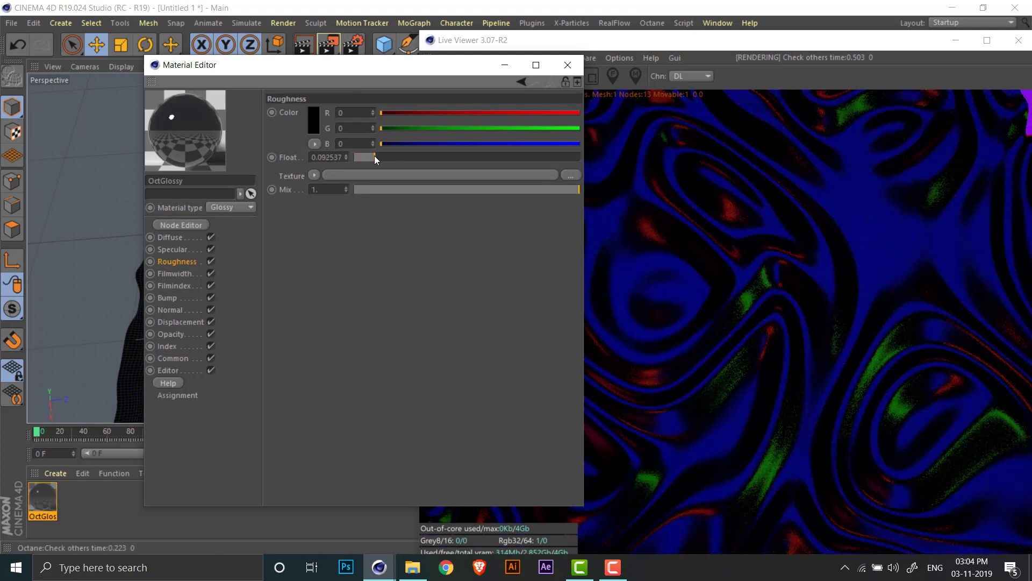
# Step: Close the Material Editor and shrink the Live Viewer window from its left and top
pyautogui.moveTo(346, 73); pyautogui.dragTo(644, 93)
pyautogui.scroll(3, 367, 230)
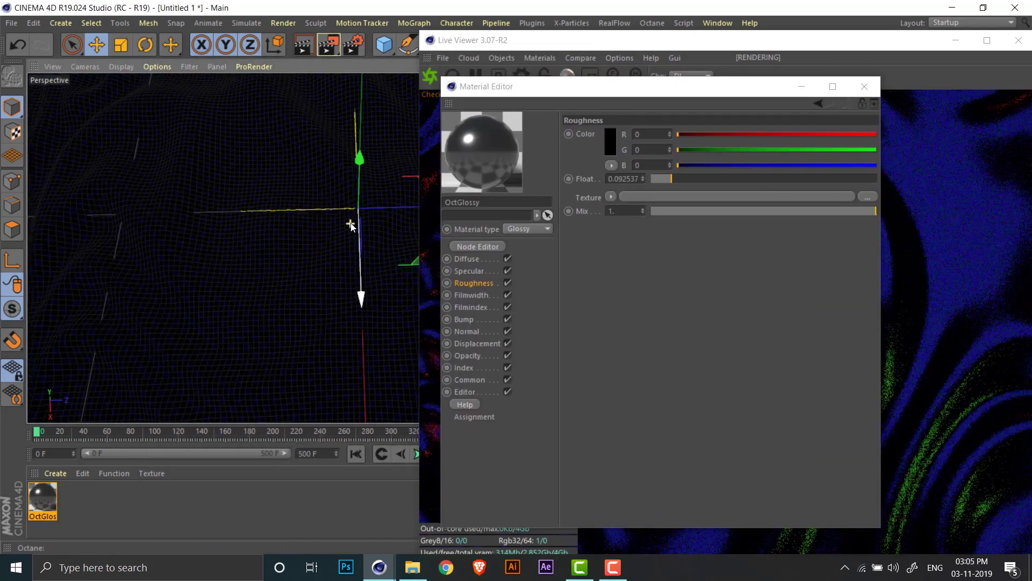
pyautogui.moveTo(569, 86); pyautogui.dragTo(297, 119)
pyautogui.click(592, 123)
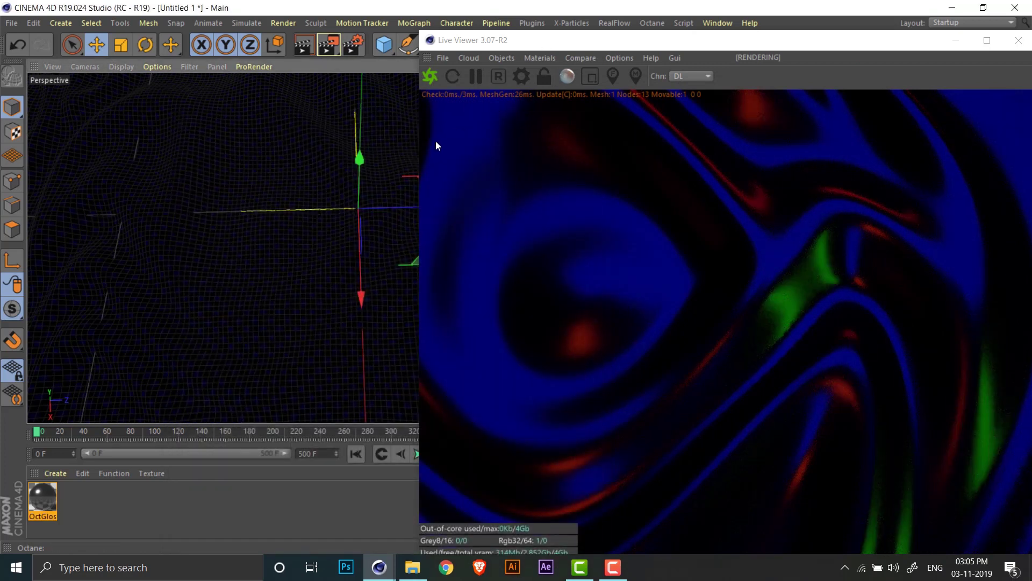
pyautogui.moveTo(421, 155); pyautogui.dragTo(707, 143)
pyautogui.moveTo(841, 33); pyautogui.dragTo(679, 117)
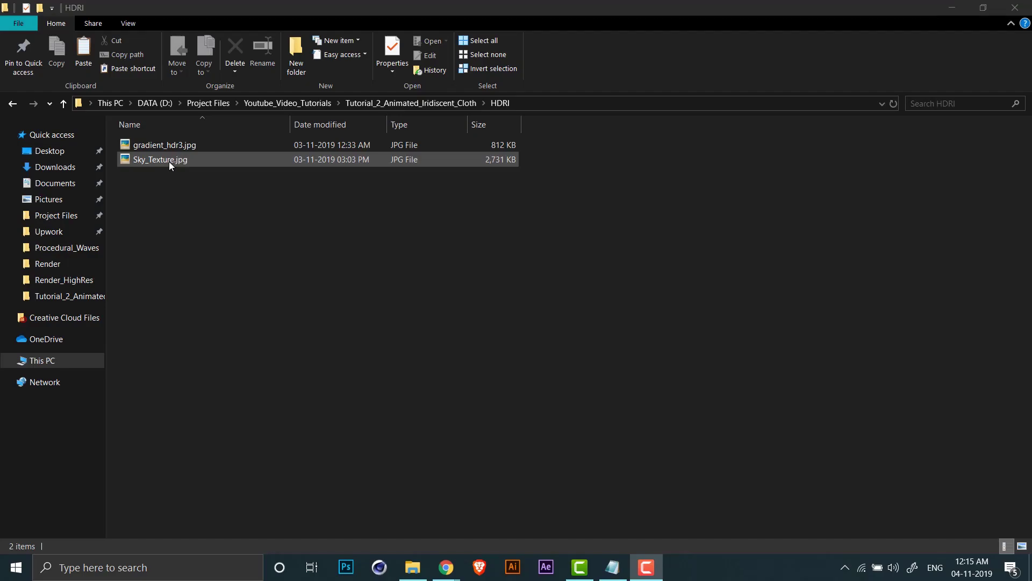
# Step: View Sky_Texture.jpg and gradient_hdr3.jpg in Picasa, close it, and bring the render view closer to the cloth
pyautogui.doubleClick(170, 161)
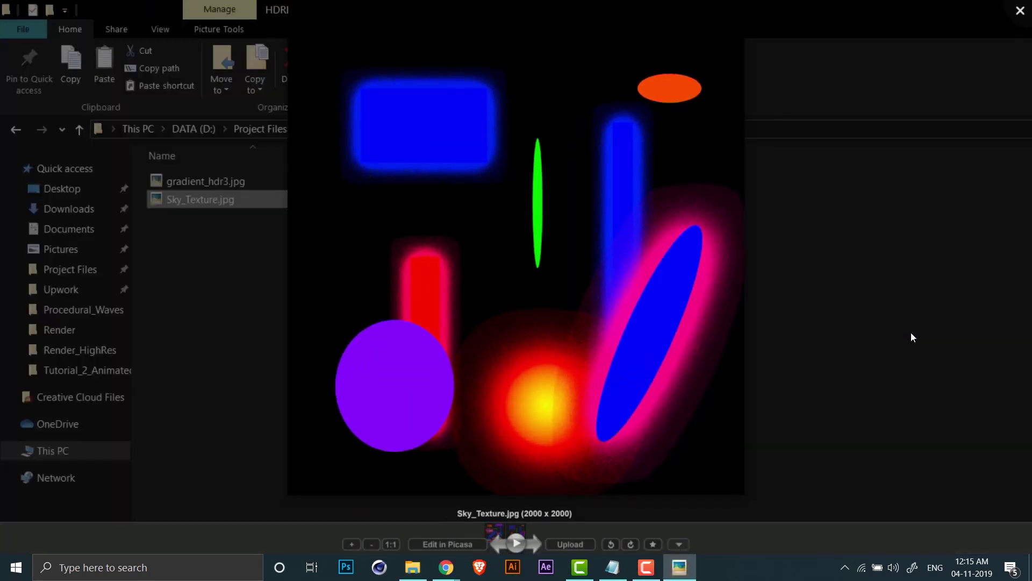
pyautogui.press('Left')
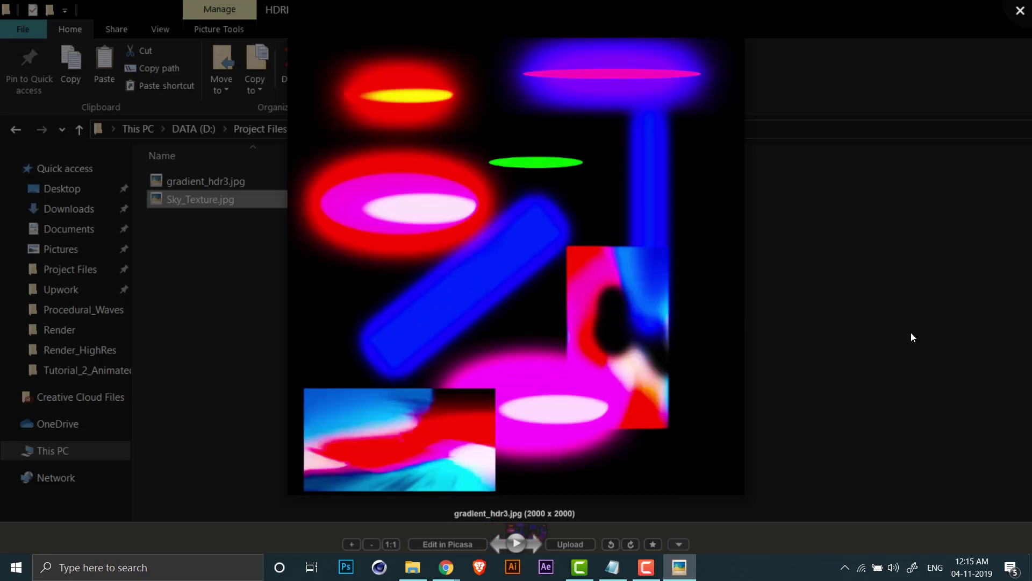
pyautogui.click(1019, 13)
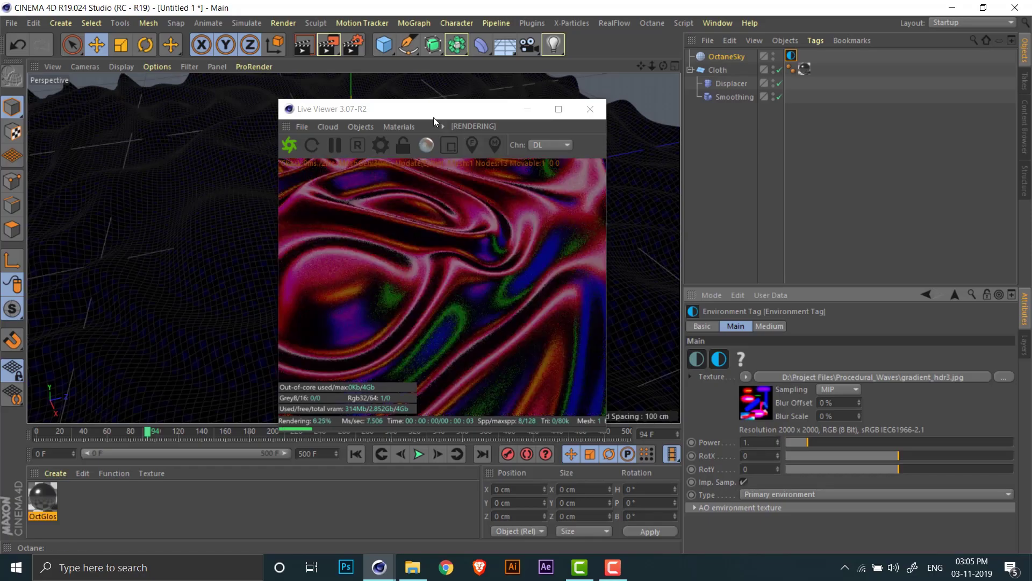
pyautogui.moveTo(434, 117); pyautogui.dragTo(617, 131)
pyautogui.keyDown('alt'); pyautogui.moveTo(345, 217); pyautogui.dragTo(302, 286); pyautogui.keyUp('alt')
# Step: Play the cloth animation to frame 213 and switch the viewport to Gouraud Shading
pyautogui.click(419, 455)
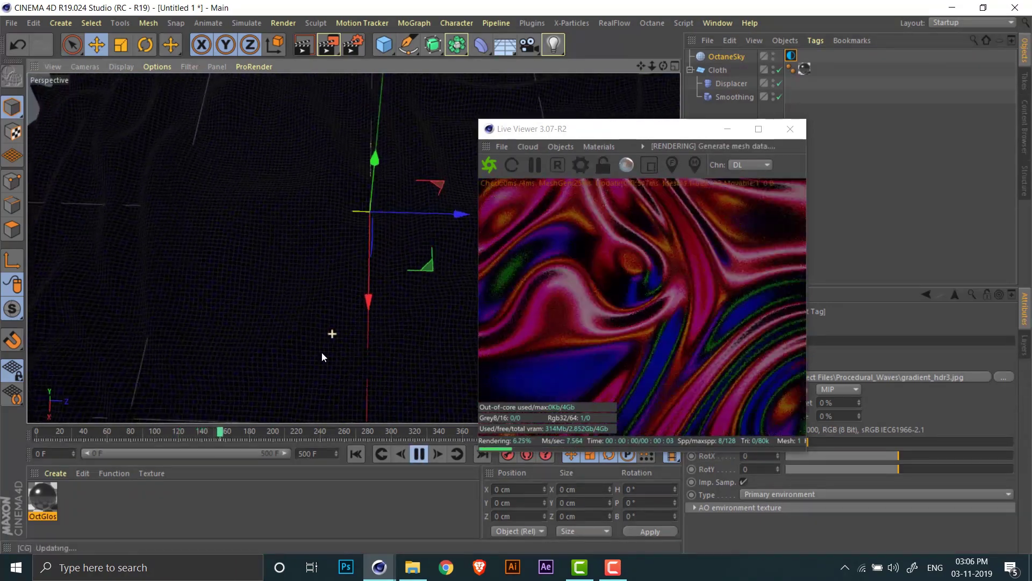
pyautogui.moveTo(559, 129); pyautogui.dragTo(657, 88)
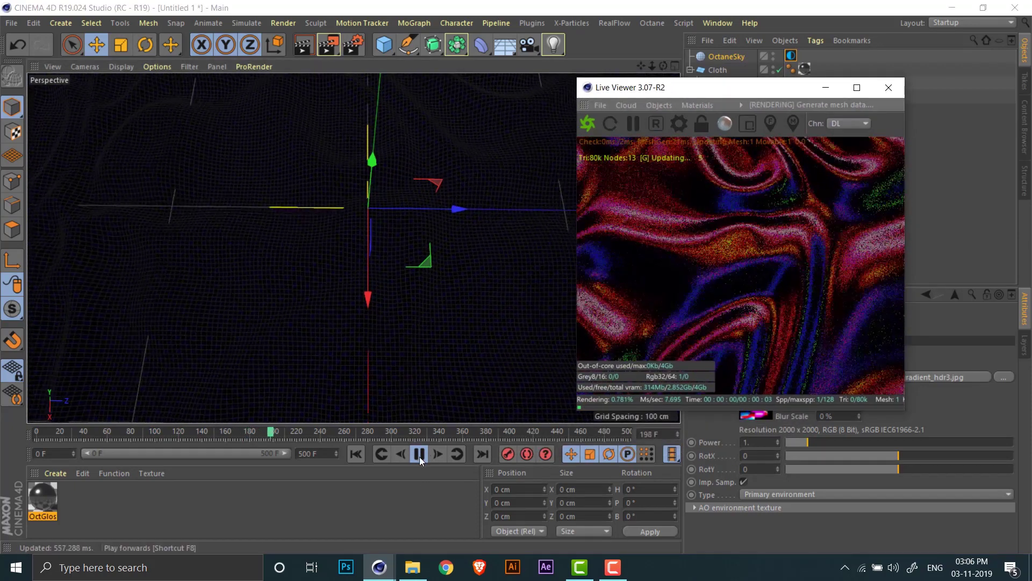
pyautogui.click(418, 454)
pyautogui.click(121, 67)
pyautogui.click(154, 86)
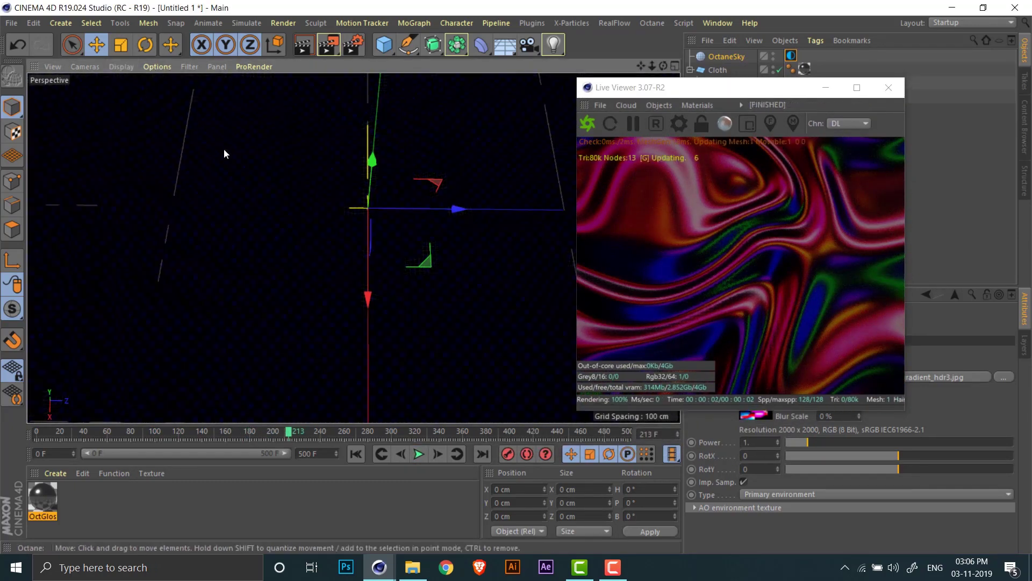
# Step: Open the OctGlos material in the Material Editor
pyautogui.click(101, 489)
pyautogui.click(43, 497)
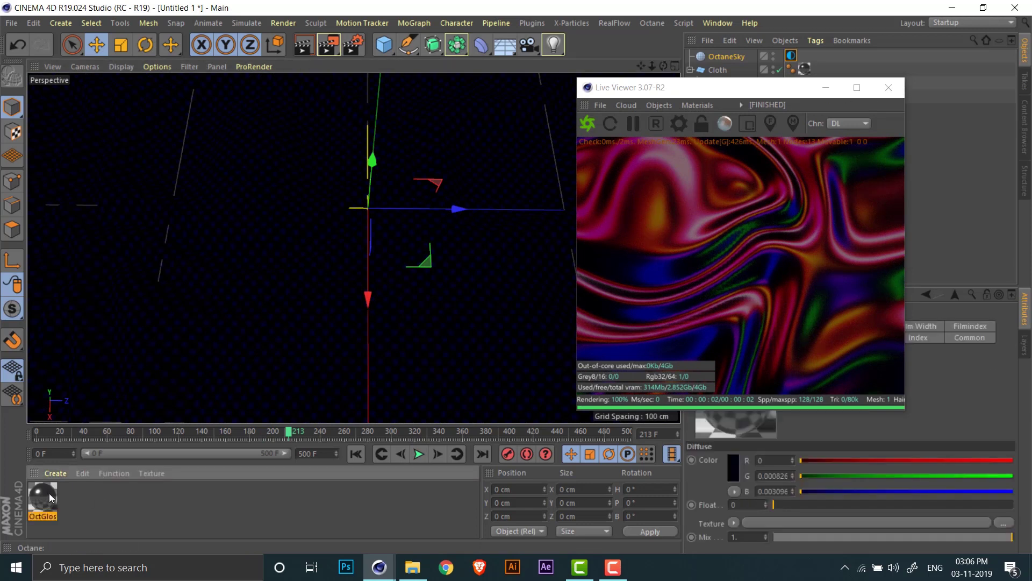
pyautogui.doubleClick(51, 497)
pyautogui.moveTo(443, 90); pyautogui.dragTo(317, 84)
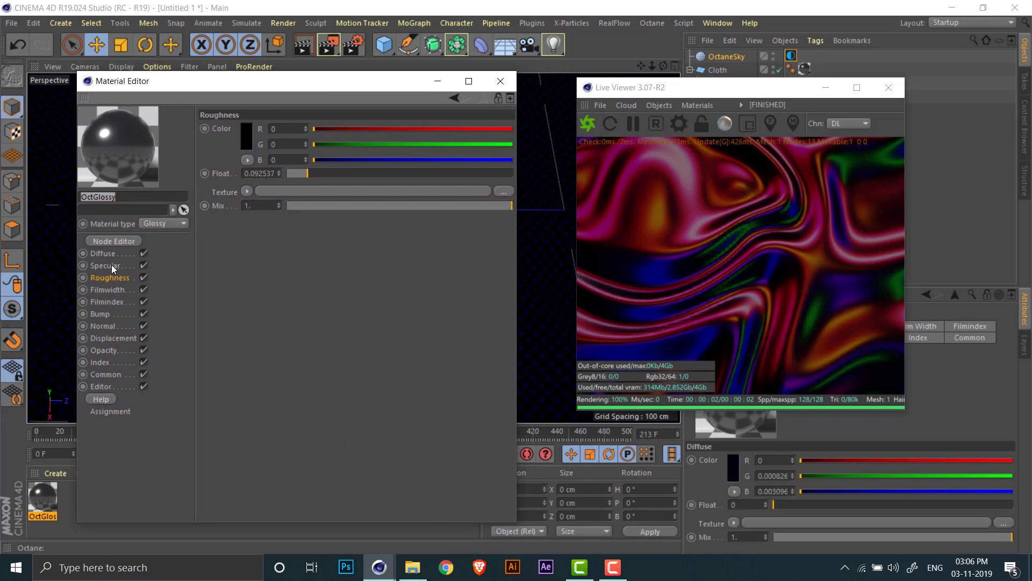
# Step: Set Film Width to 0.214493 and Filmindex to 2.080247, then close the Material Editor
pyautogui.click(114, 290)
pyautogui.moveTo(286, 171); pyautogui.dragTo(330, 173)
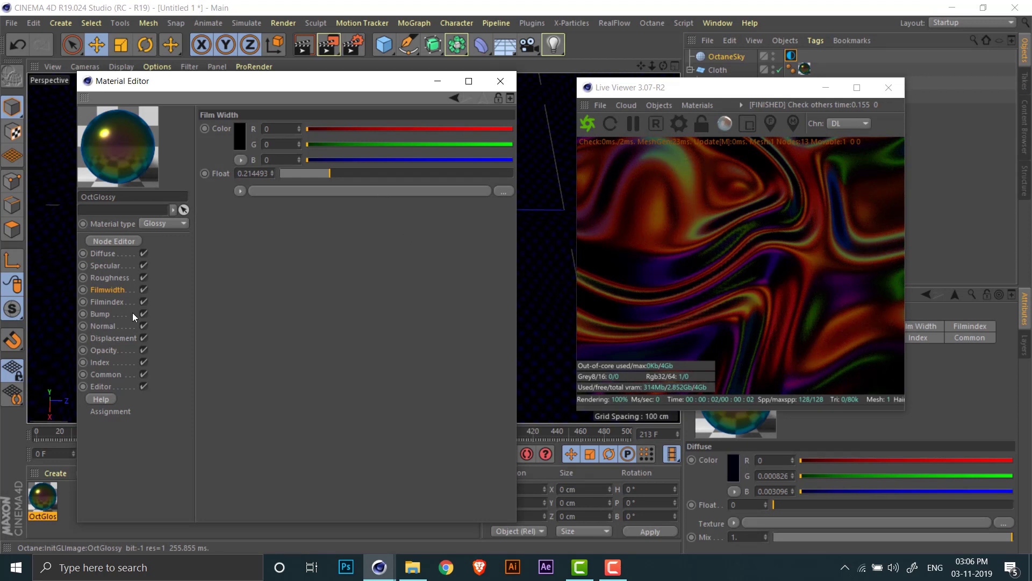
pyautogui.click(113, 301)
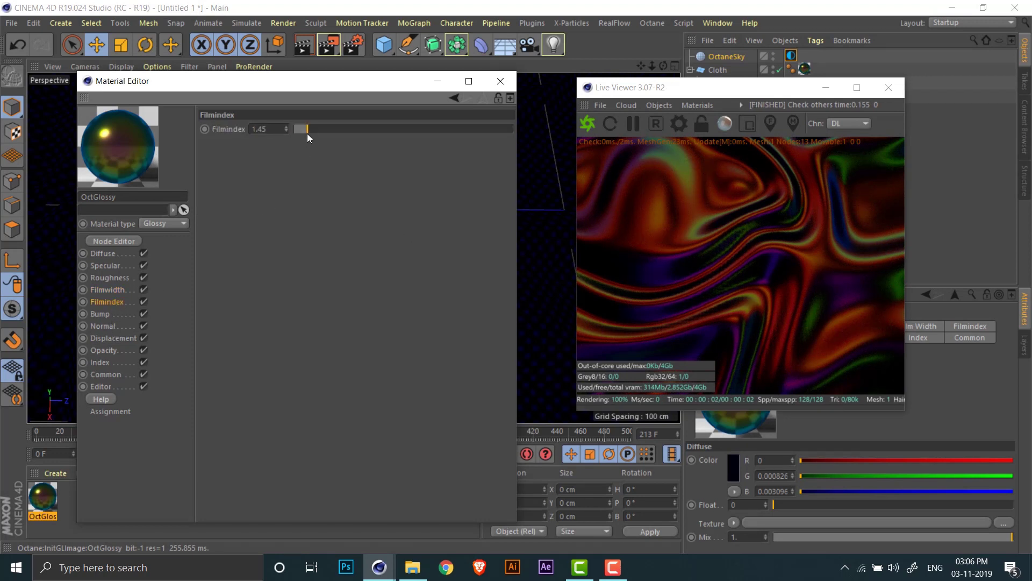
pyautogui.moveTo(309, 129); pyautogui.dragTo(327, 128)
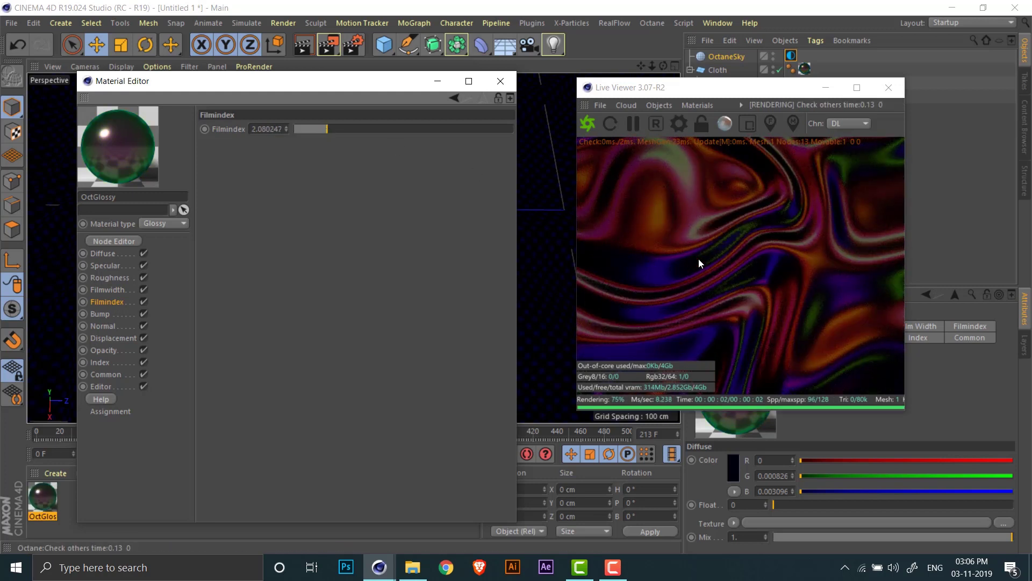
pyautogui.click(500, 81)
pyautogui.moveTo(747, 91); pyautogui.dragTo(401, 84)
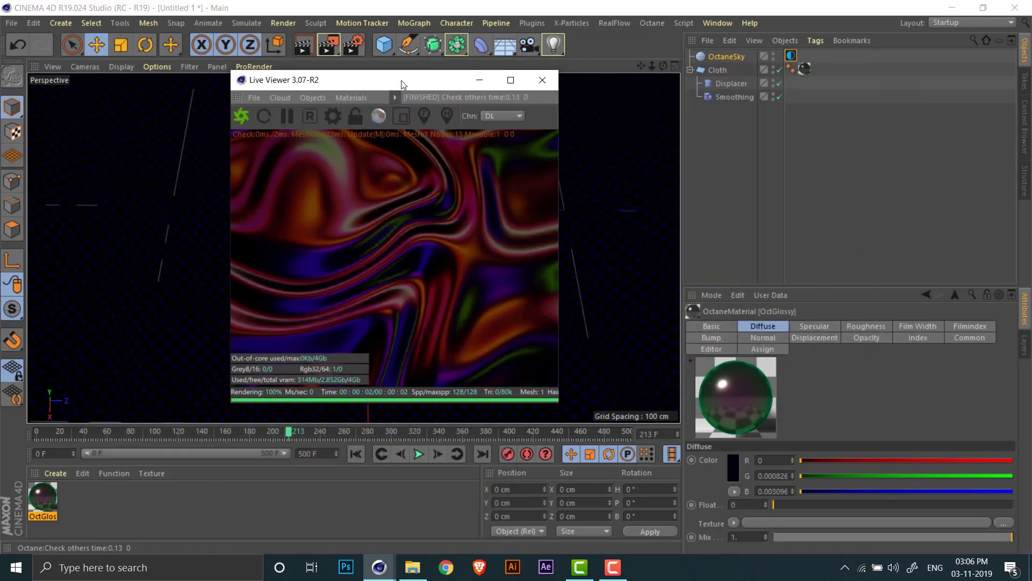
# Step: Raise the OctaneSky tag's Main Power to 2.462983
pyautogui.click(791, 55)
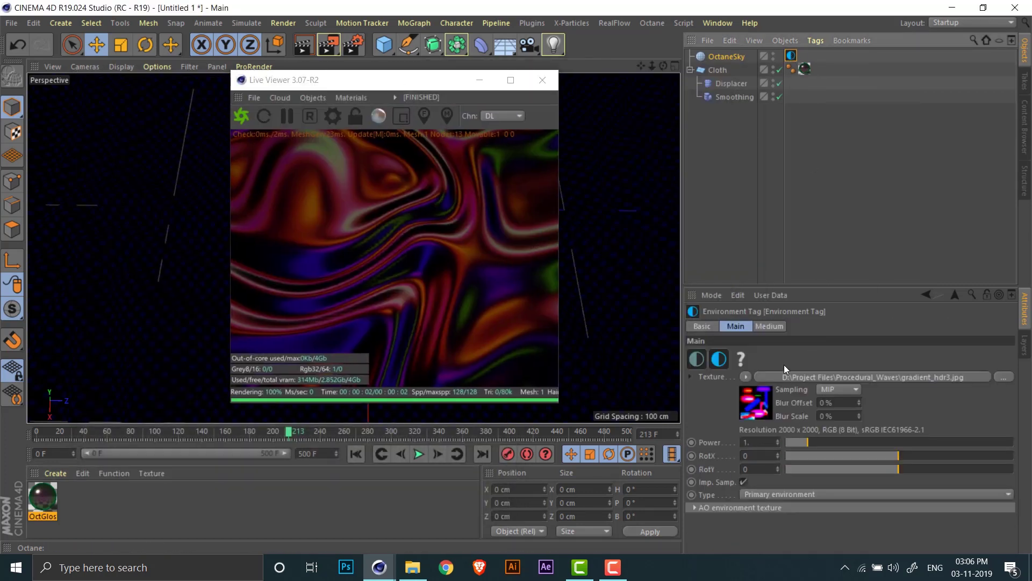
pyautogui.click(769, 326)
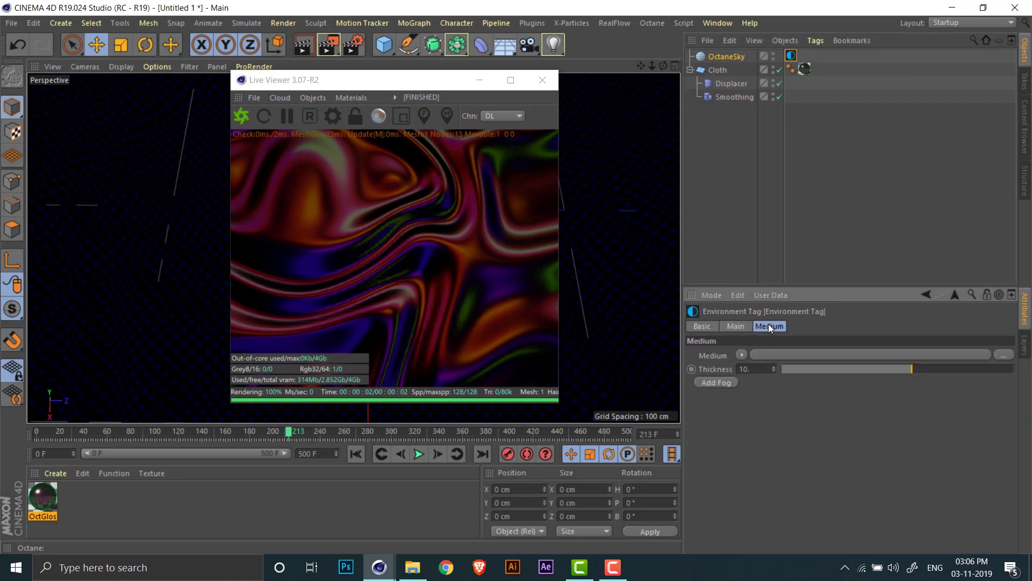
pyautogui.click(742, 324)
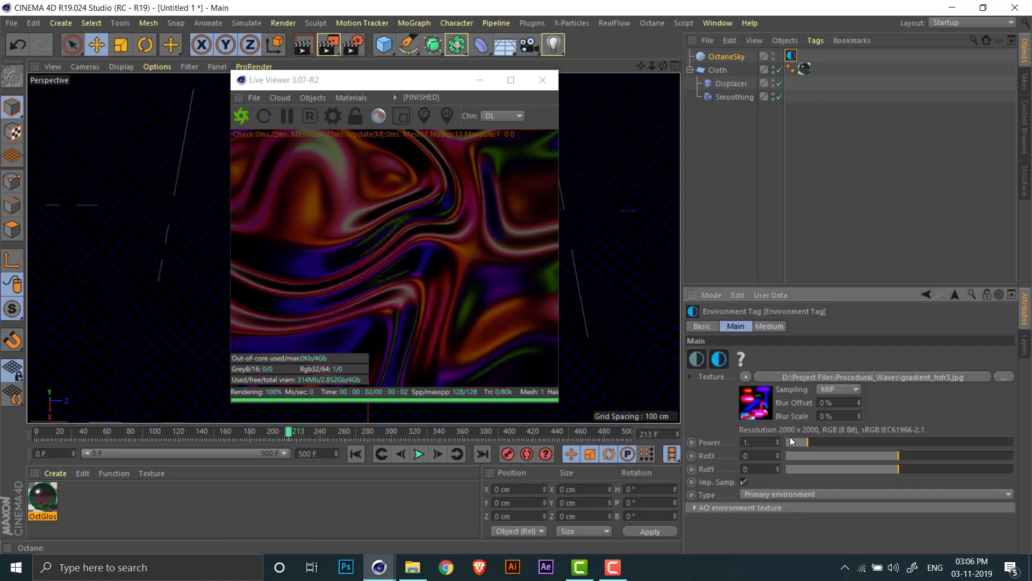
pyautogui.moveTo(804, 437); pyautogui.dragTo(842, 432)
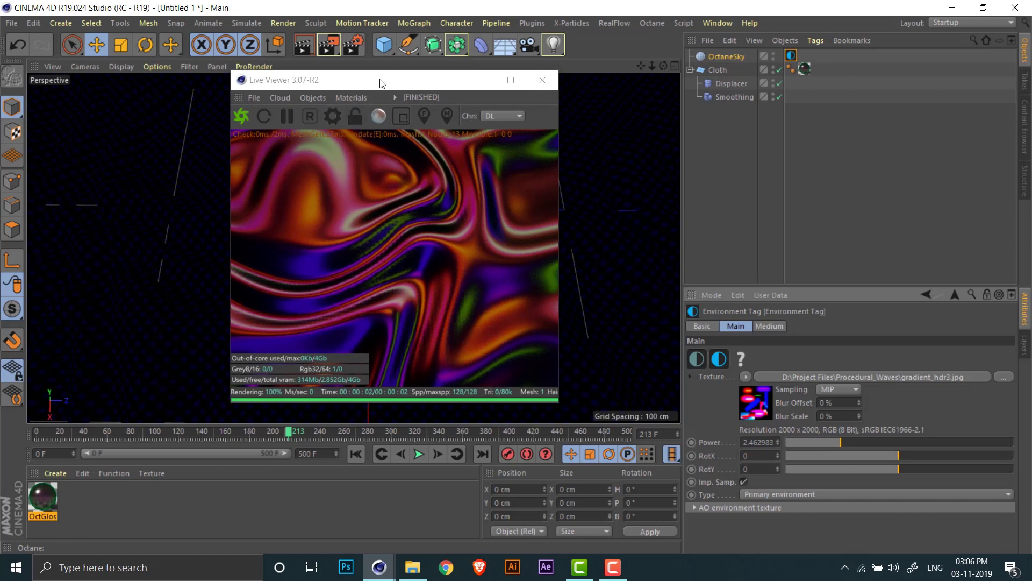
pyautogui.moveTo(381, 82); pyautogui.dragTo(563, 88)
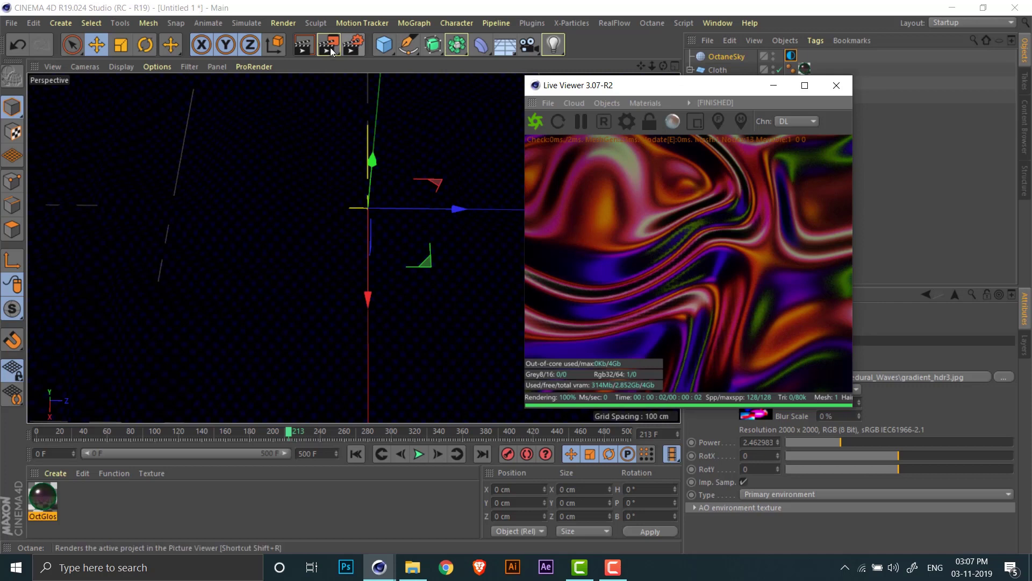
# Step: Make a 320×320 Hardware OpenGL MP4 preview (preview.mp4) of the cloth animation
pyautogui.click(362, 48)
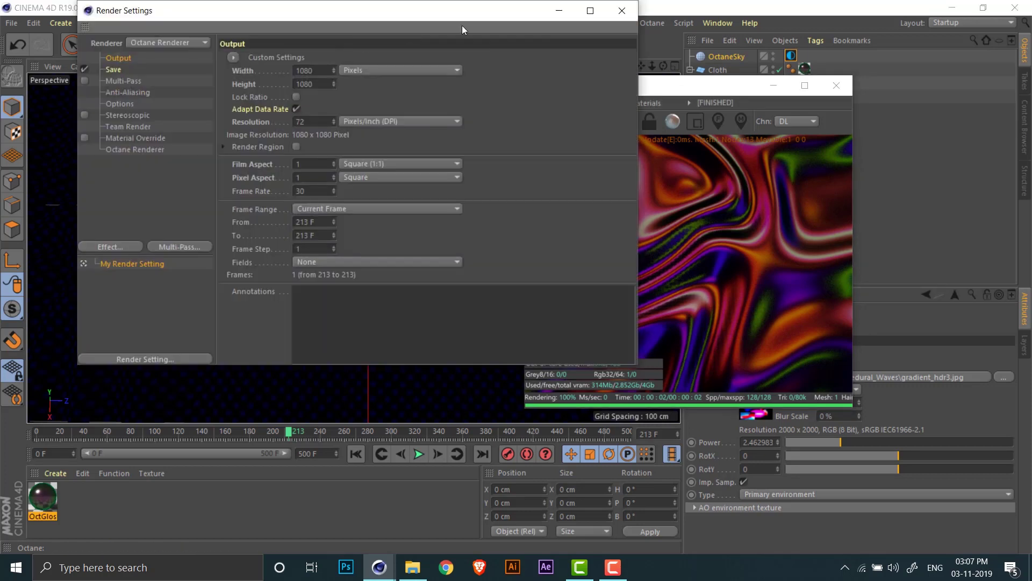
pyautogui.click(633, 9)
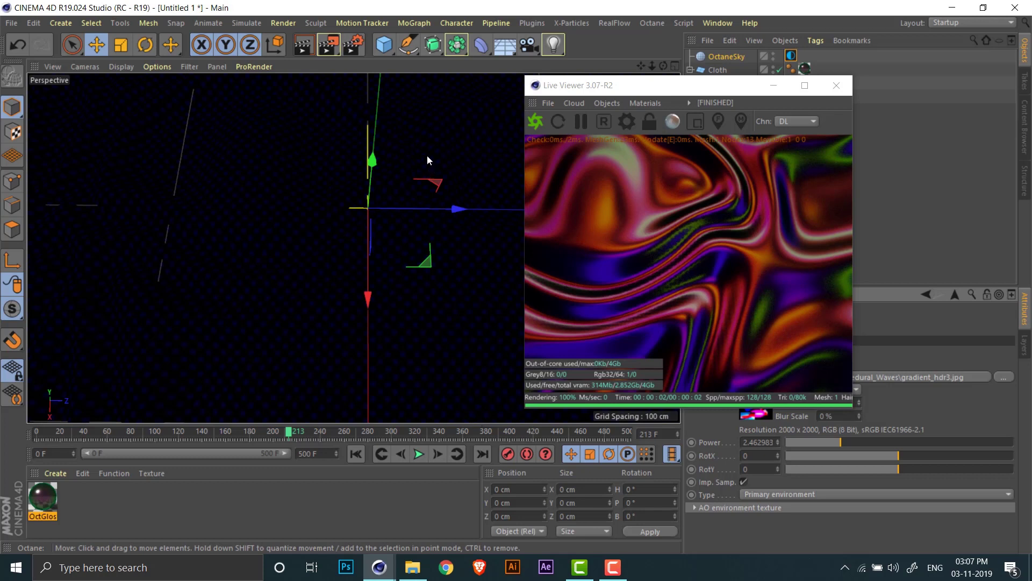
pyautogui.moveTo(320, 42); pyautogui.dragTo(424, 274)
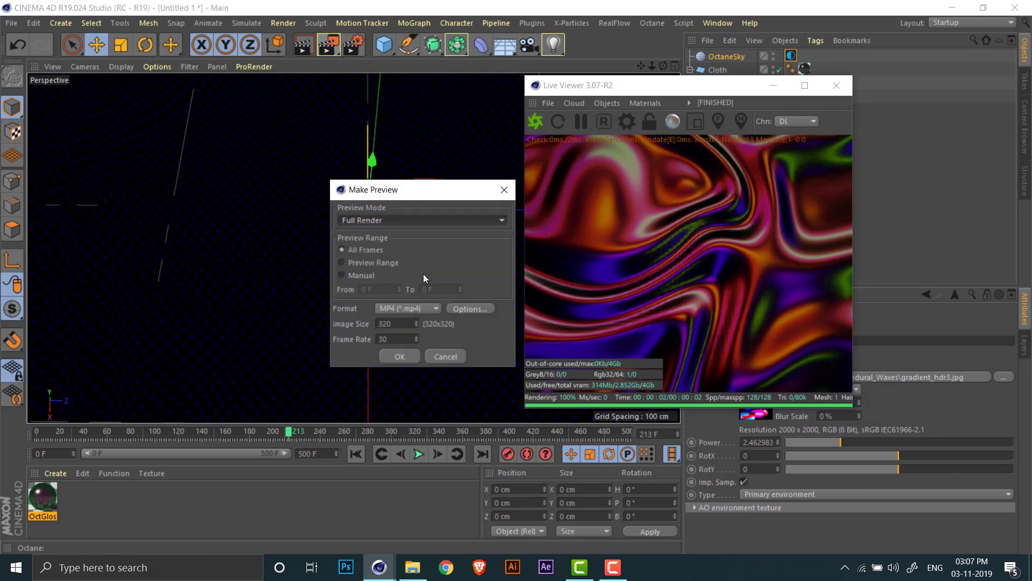
pyautogui.click(408, 219)
pyautogui.click(386, 257)
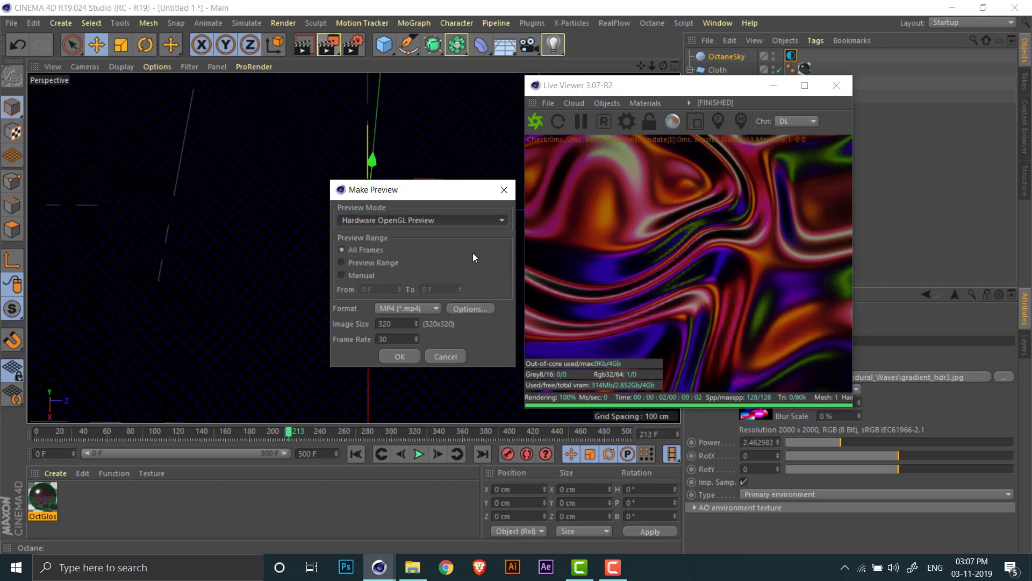
pyautogui.doubleClick(400, 322)
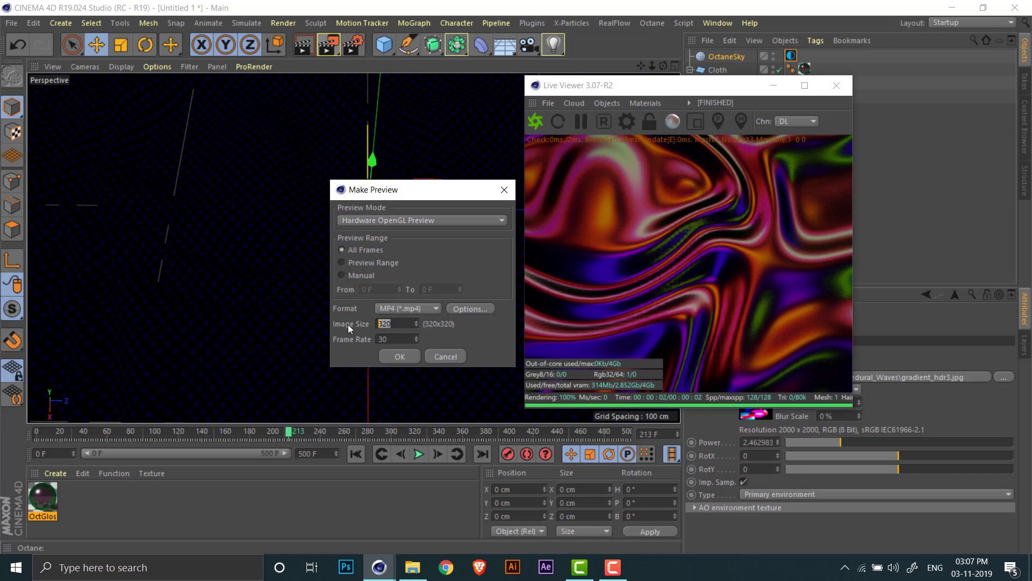
pyautogui.click(409, 353)
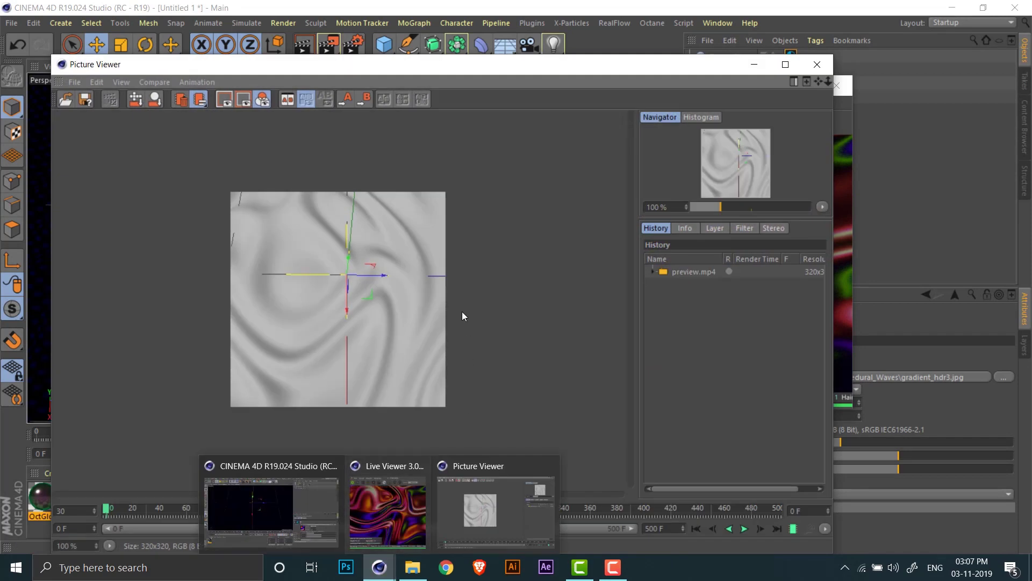
# Step: Play preview.mp4, stop around frame 393, and close the Picture Viewer
pyautogui.click(744, 529)
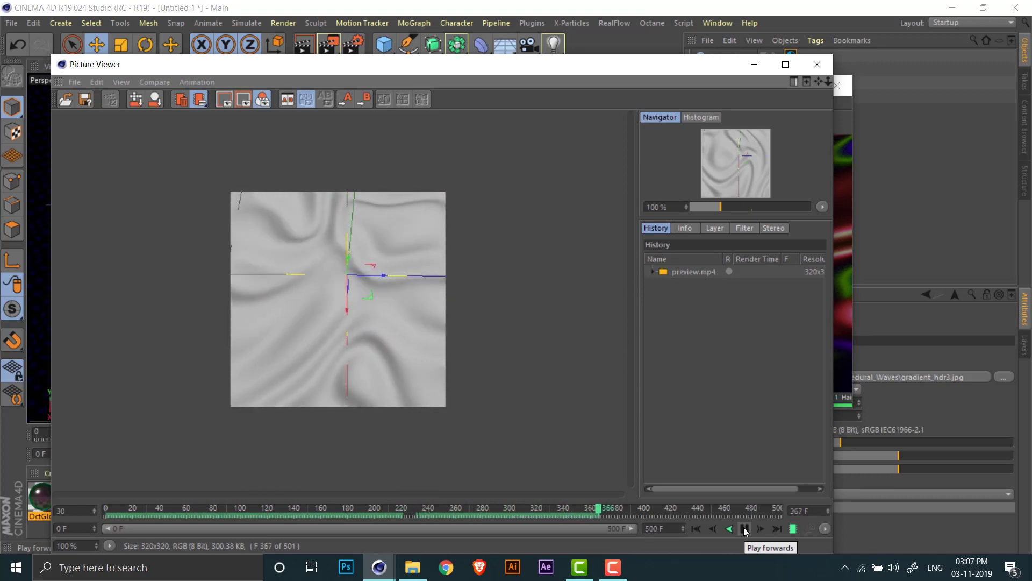
pyautogui.click(745, 530)
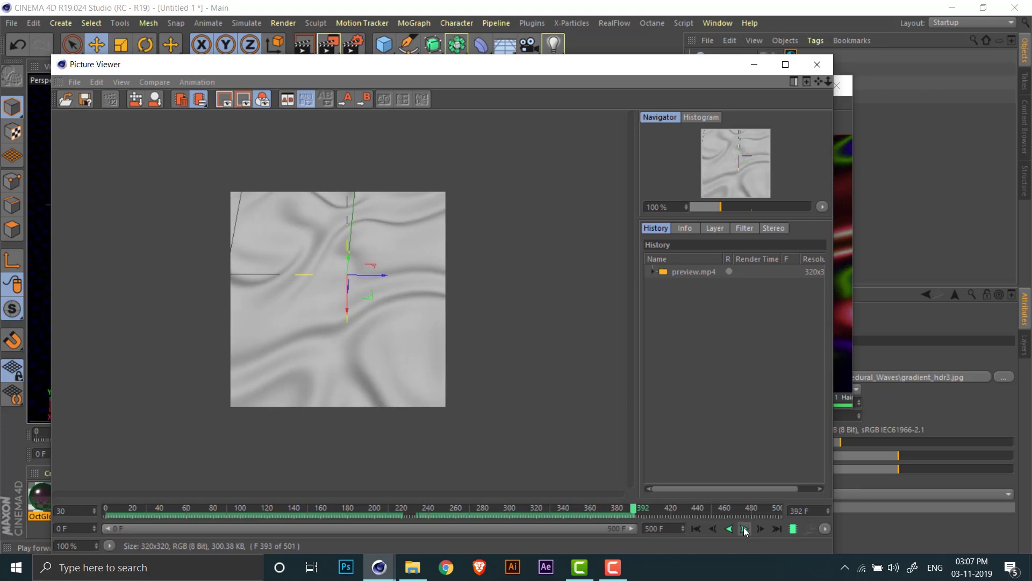
pyautogui.click(816, 64)
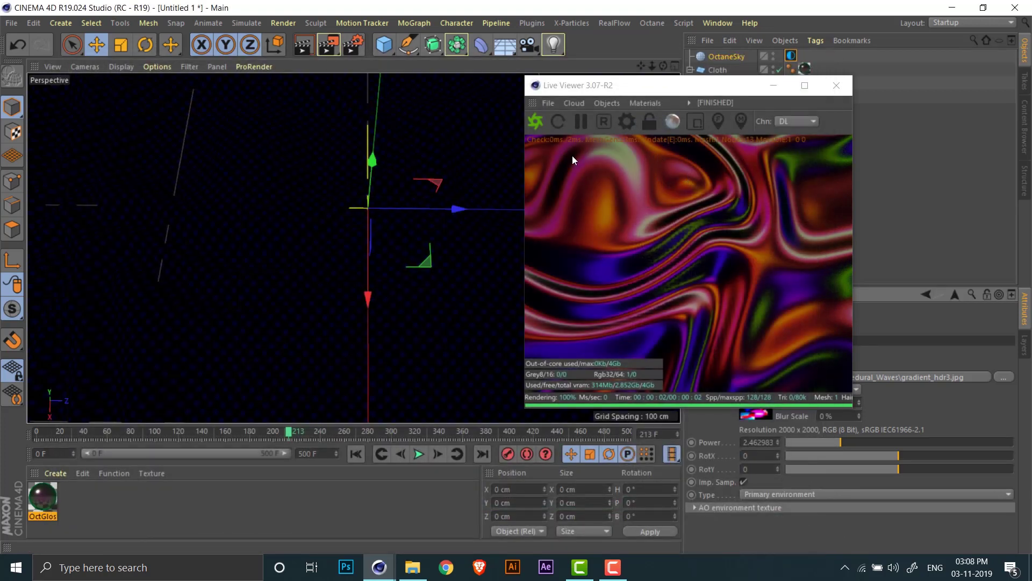
# Step: Set the render save file to 'waves' inside a new Render folder
pyautogui.click(354, 45)
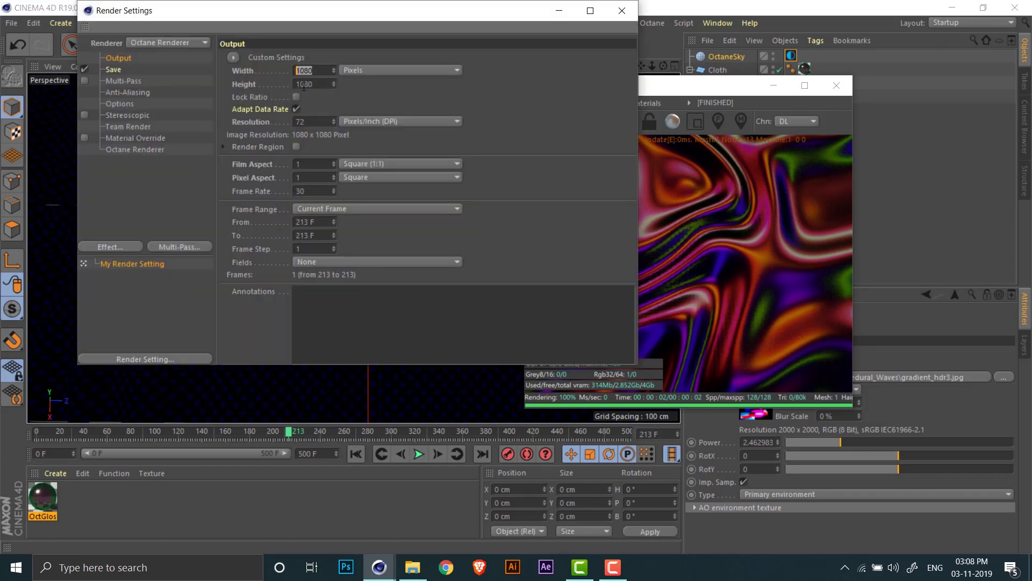
pyautogui.click(113, 69)
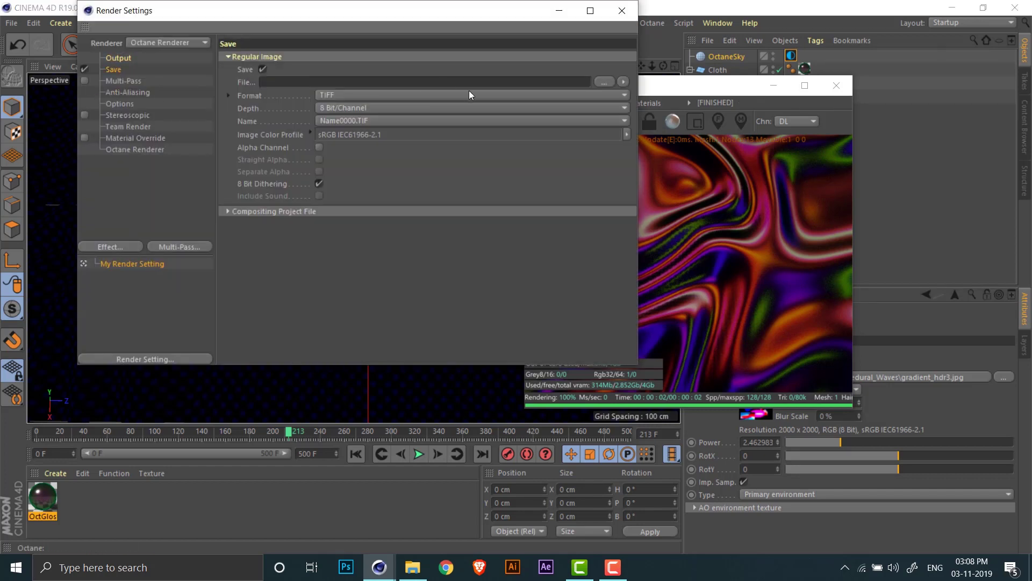
pyautogui.click(607, 82)
pyautogui.rightClick(475, 250)
pyautogui.moveTo(486, 323)
pyautogui.click(554, 325)
pyautogui.write('Render')
pyautogui.press('Return')
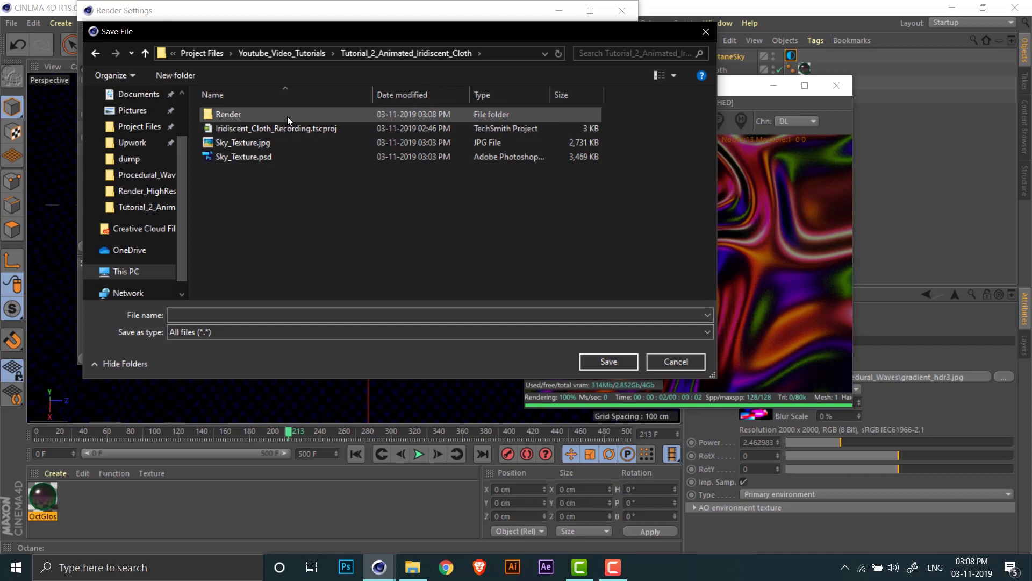
pyautogui.doubleClick(287, 115)
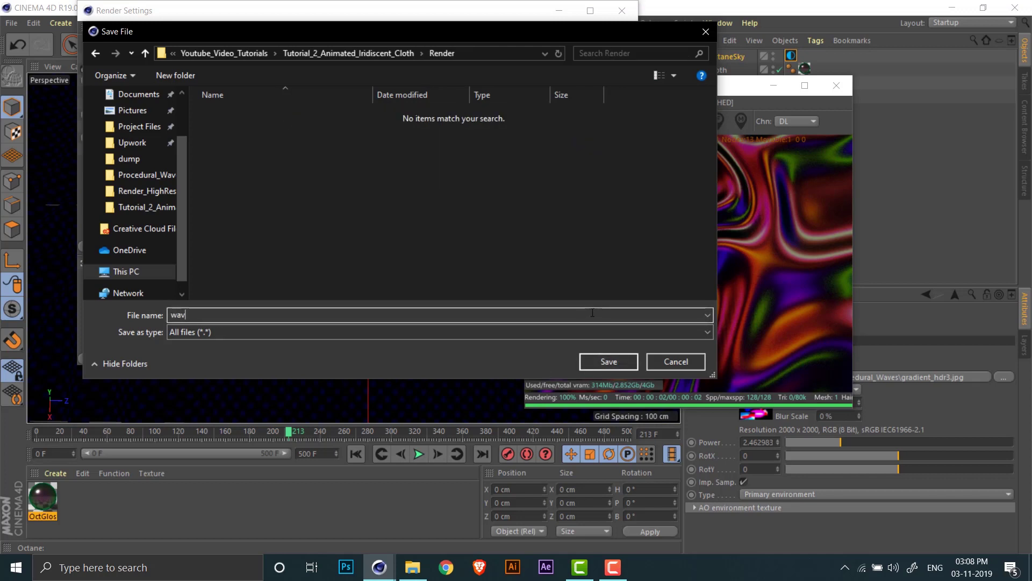
pyautogui.press('Return')
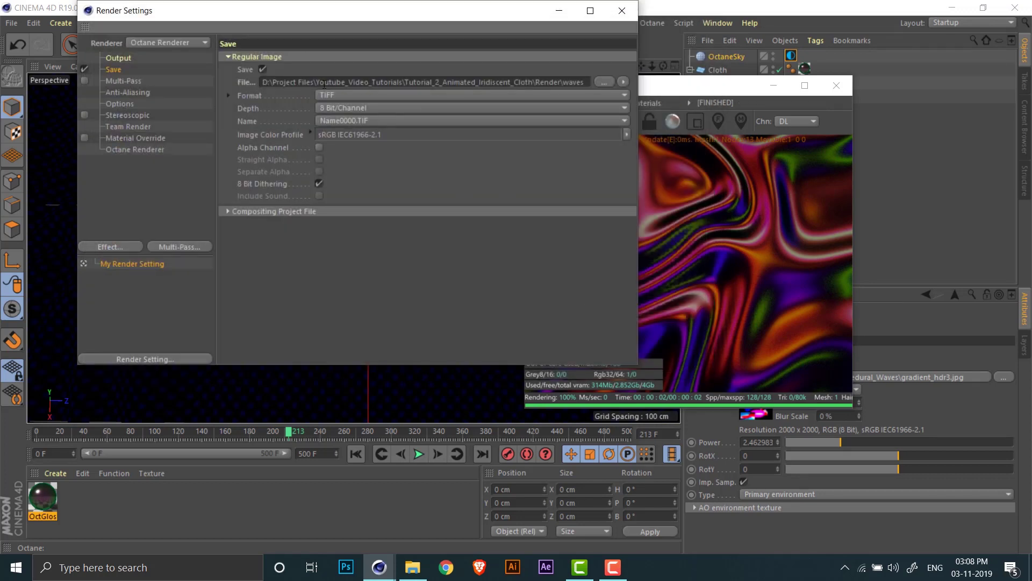
# Step: Set the output frame range to All Frames (0–500) and close the render settings
pyautogui.click(119, 58)
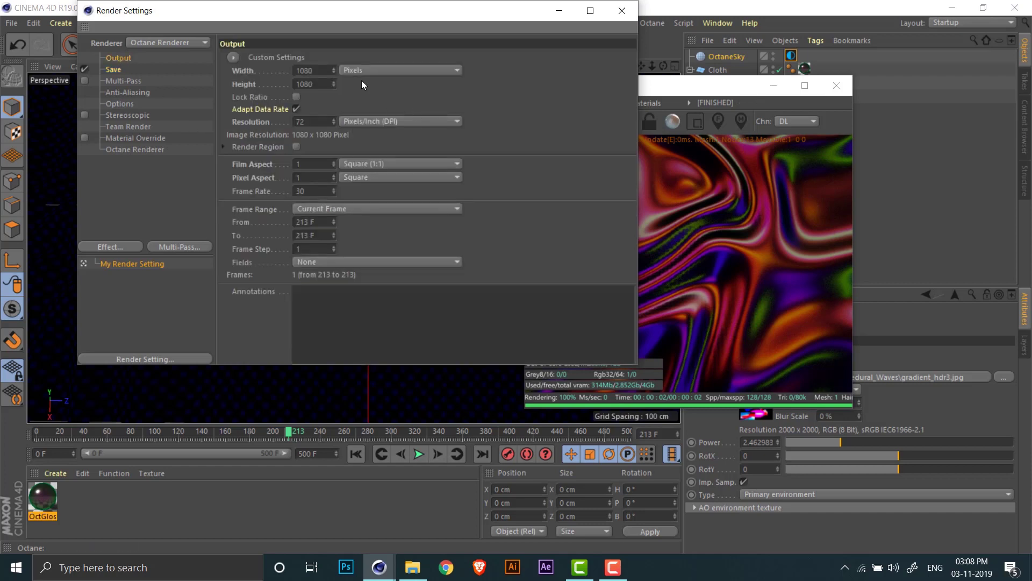
pyautogui.click(313, 210)
pyautogui.click(316, 249)
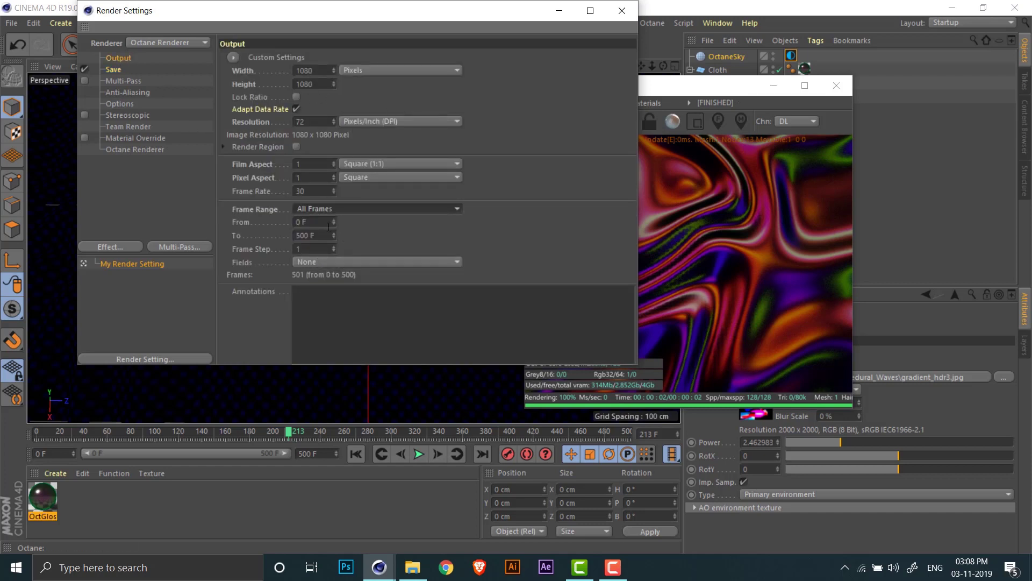
pyautogui.doubleClick(315, 237)
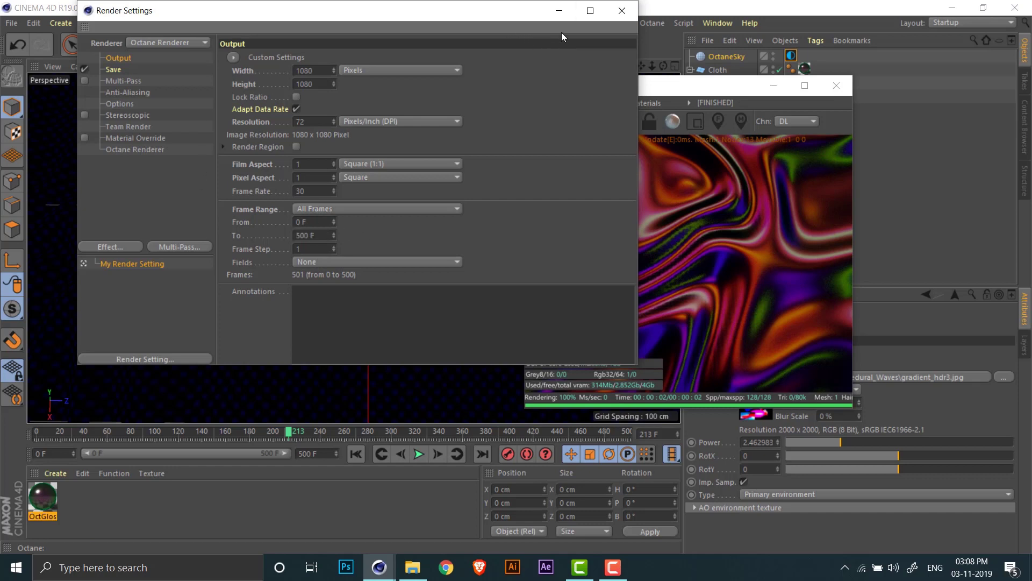
pyautogui.click(622, 11)
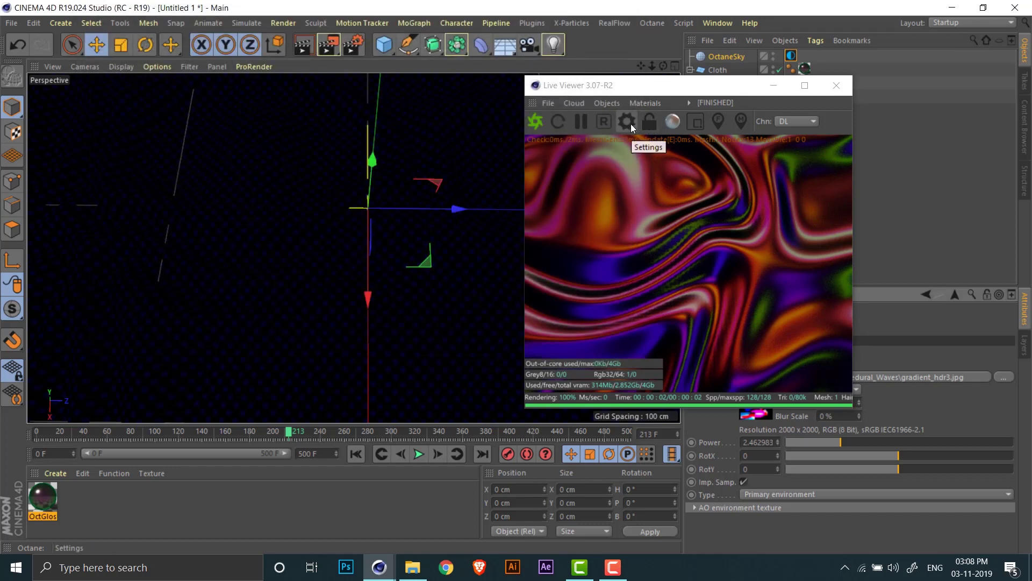
# Step: Open the Octane direct lighting kernel settings, try 10 max samples, and scrub to frame 99
pyautogui.click(627, 122)
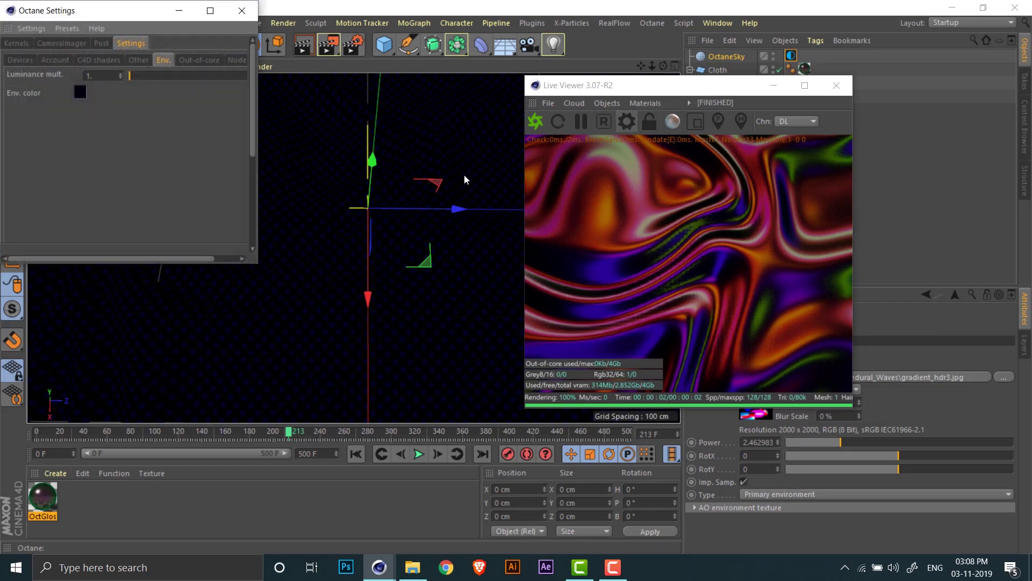
pyautogui.moveTo(118, 11); pyautogui.dragTo(328, 183)
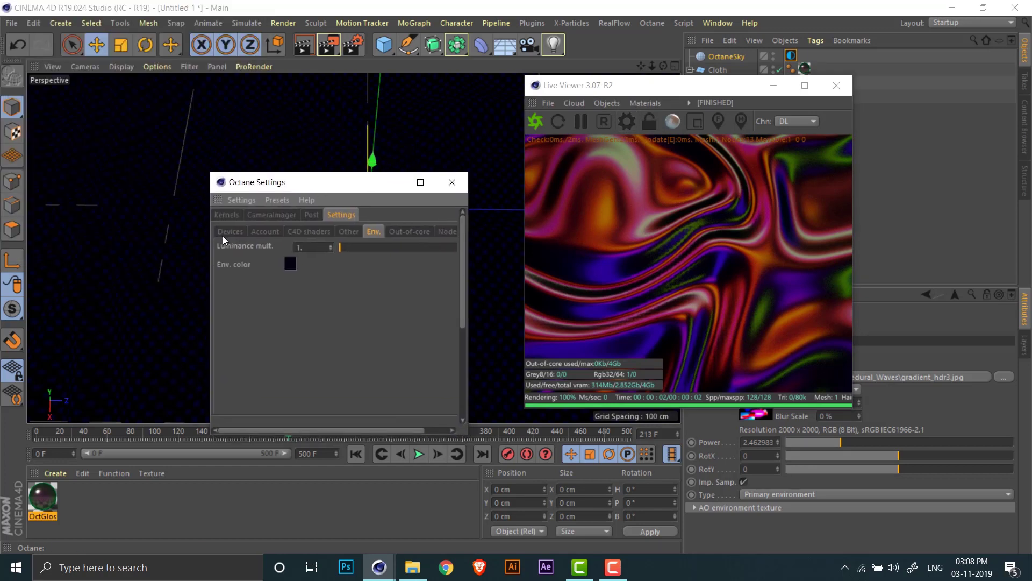
pyautogui.click(230, 216)
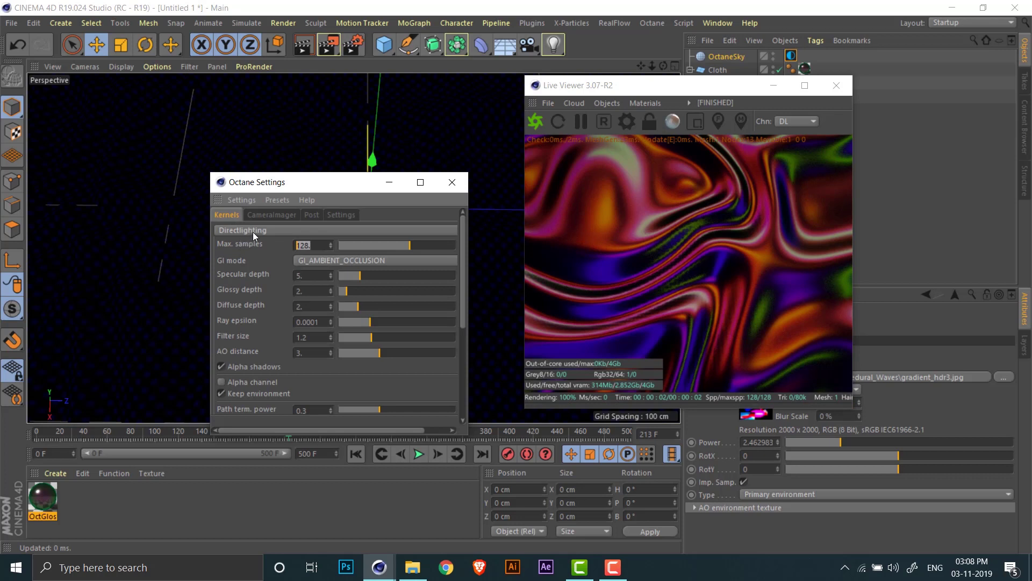
pyautogui.write('10')
pyautogui.press('Return')
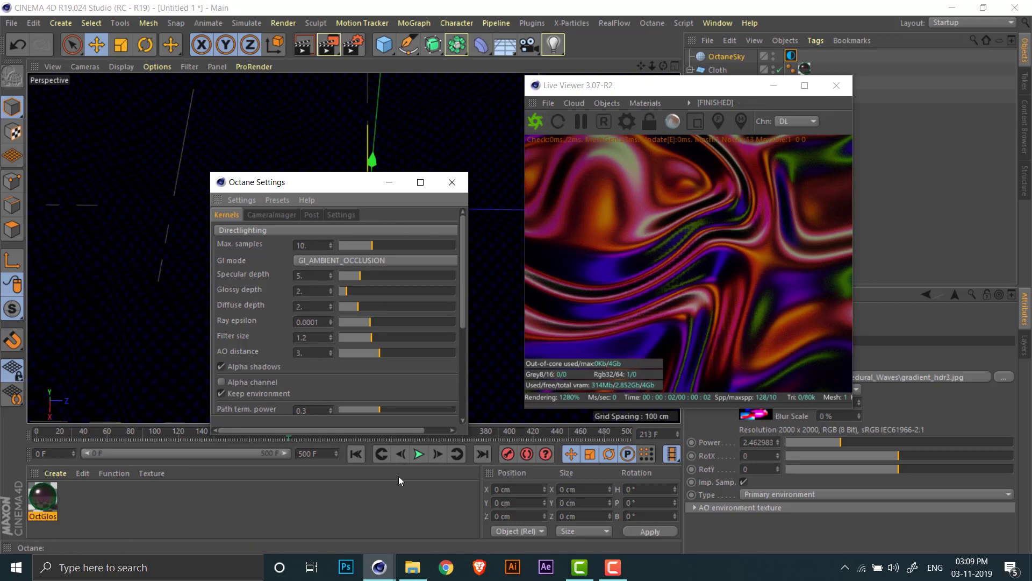
pyautogui.click(129, 434)
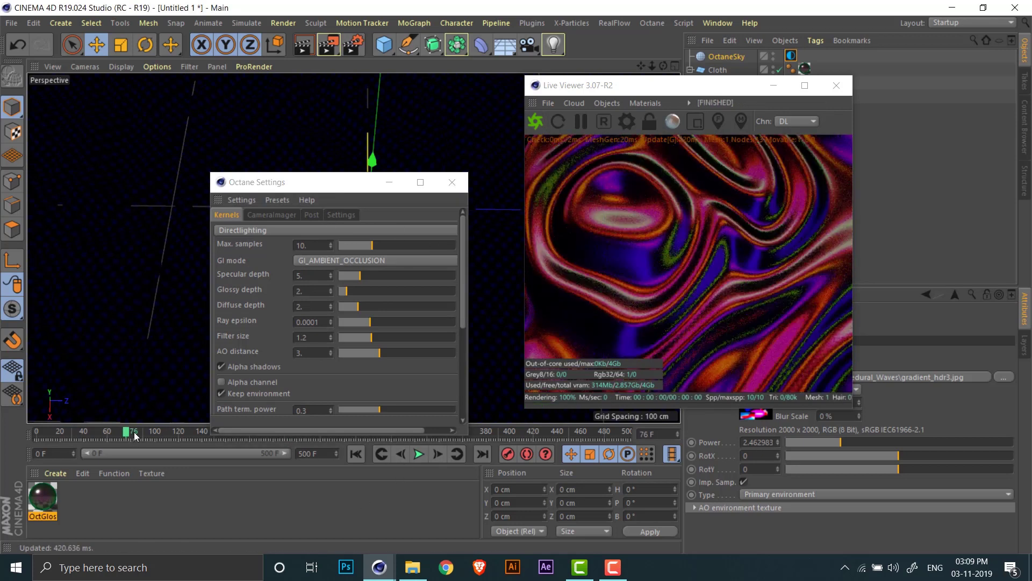
pyautogui.moveTo(142, 434); pyautogui.dragTo(156, 433)
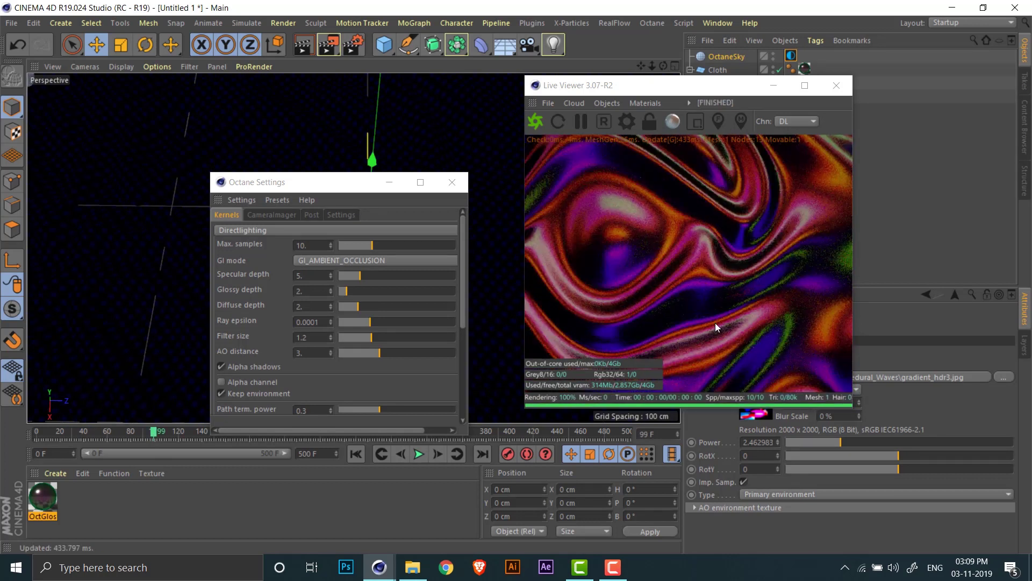
# Step: Set max samples 30, specular depth 2, GI mode GI_DIFFUSE, and turn off alpha shadows
pyautogui.click(315, 245)
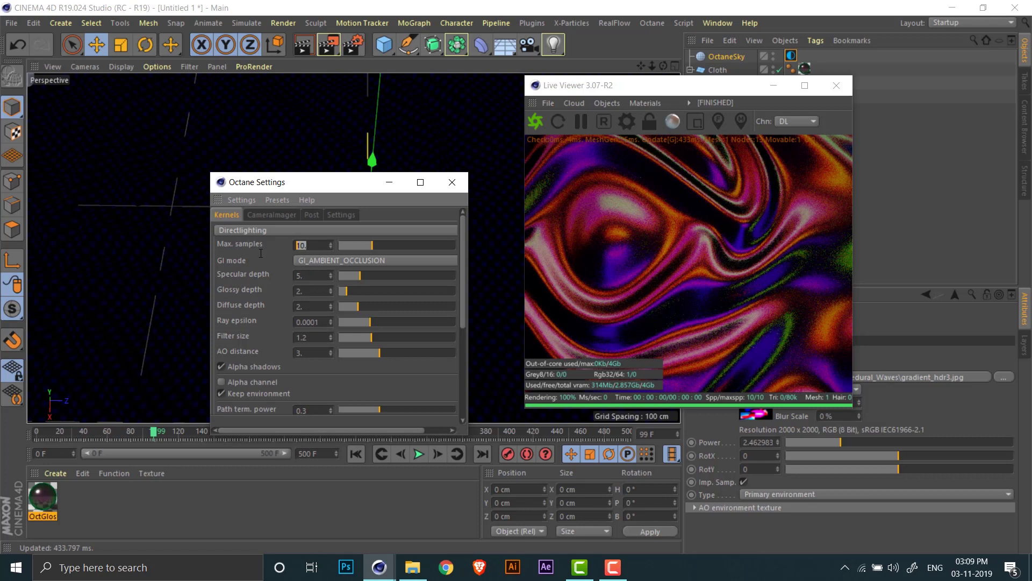
pyautogui.write('30')
pyautogui.press('Return')
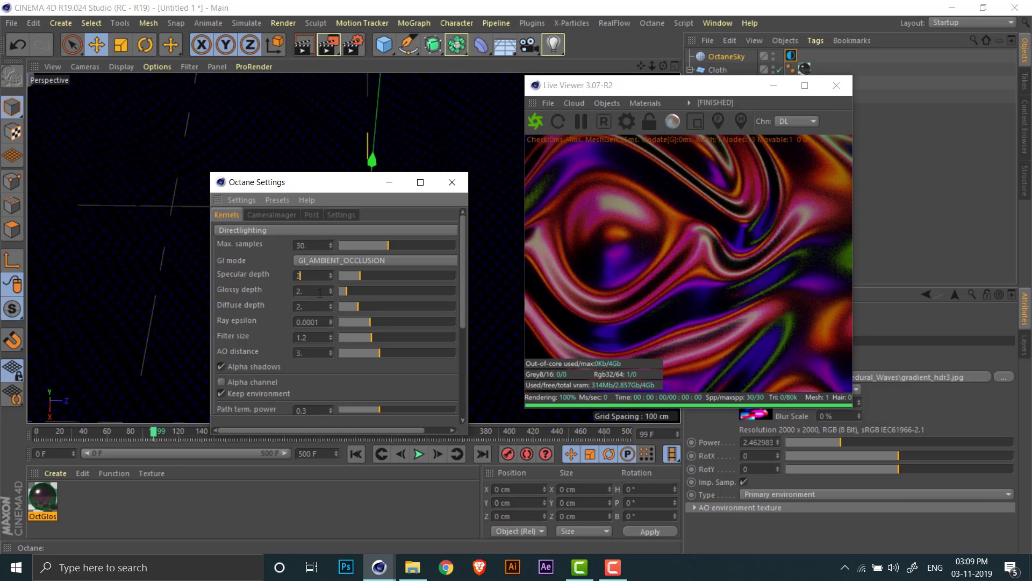
pyautogui.write('2')
pyautogui.press('Return')
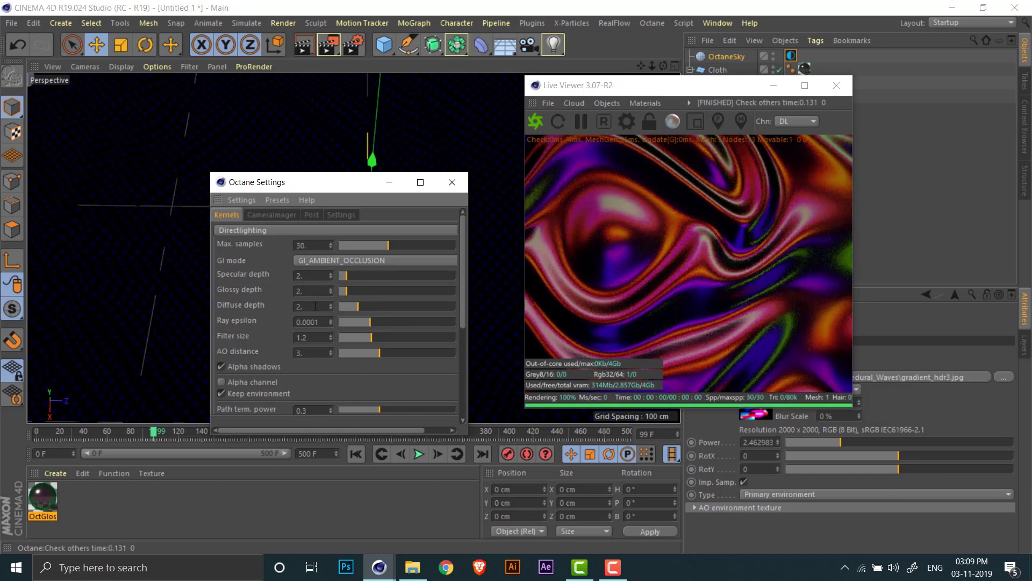
pyautogui.click(327, 260)
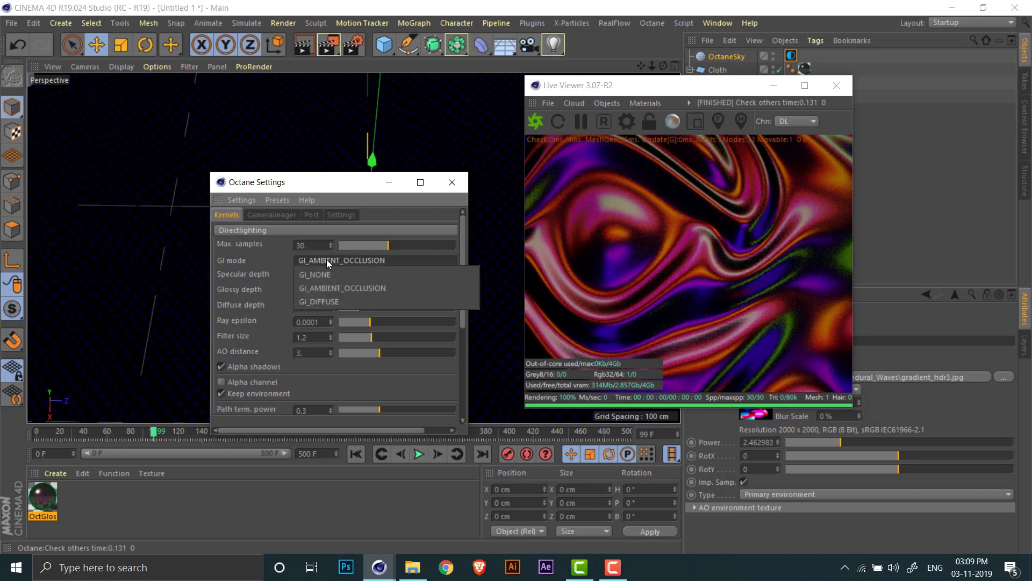
pyautogui.click(320, 301)
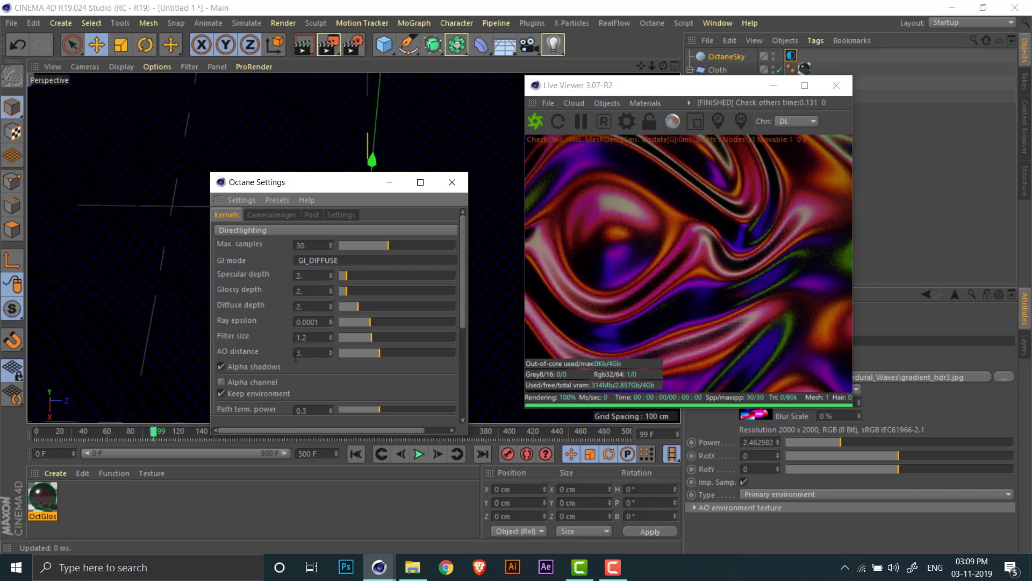
pyautogui.scroll(-3, 276, 314)
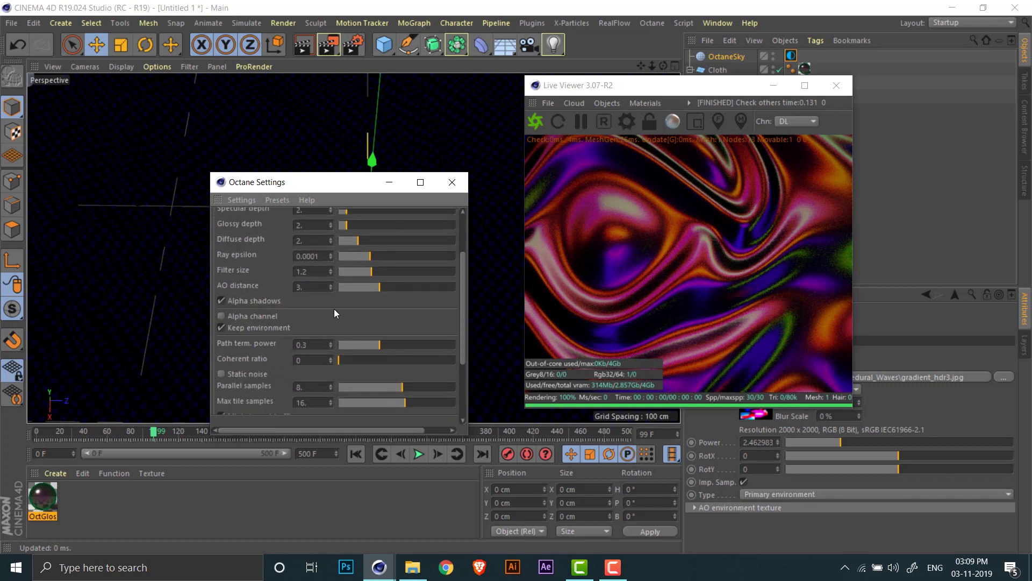
pyautogui.click(221, 301)
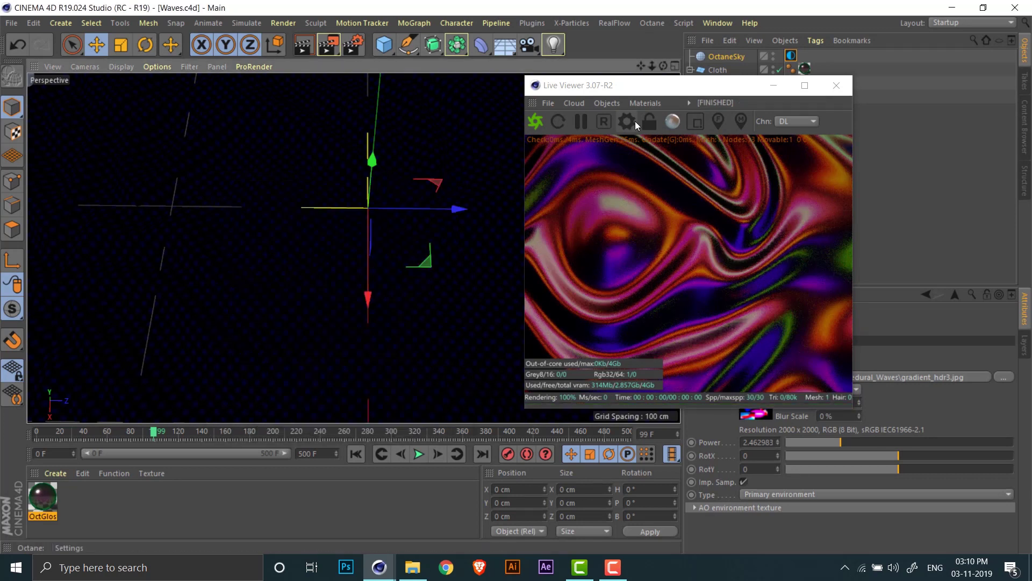
# Step: Enable Octane Post with glare 70.55, 4 rays, blur 0.11272, spectral 0.39/3.43, bloom 3.51
pyautogui.click(635, 121)
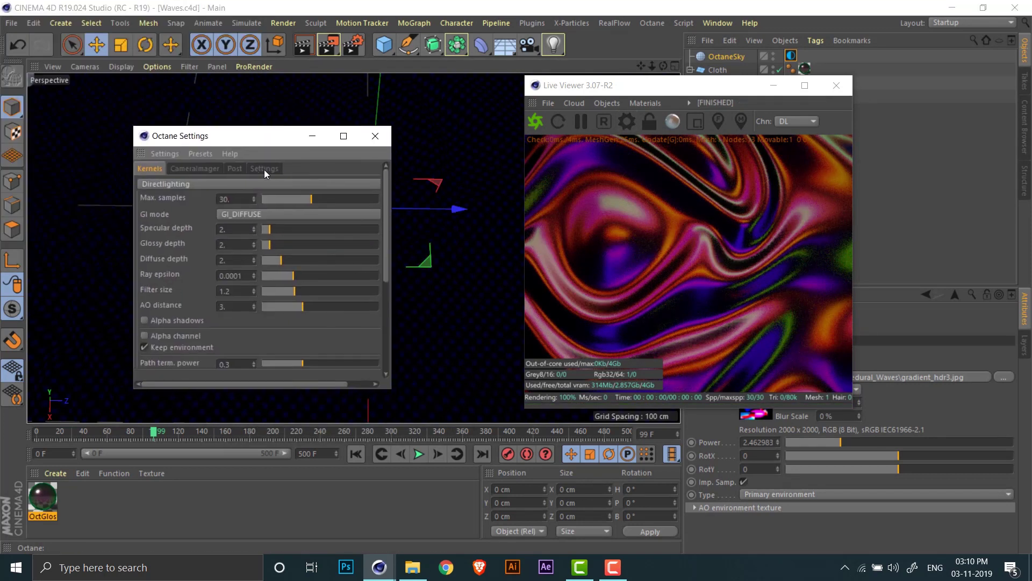
pyautogui.click(264, 168)
pyautogui.click(234, 168)
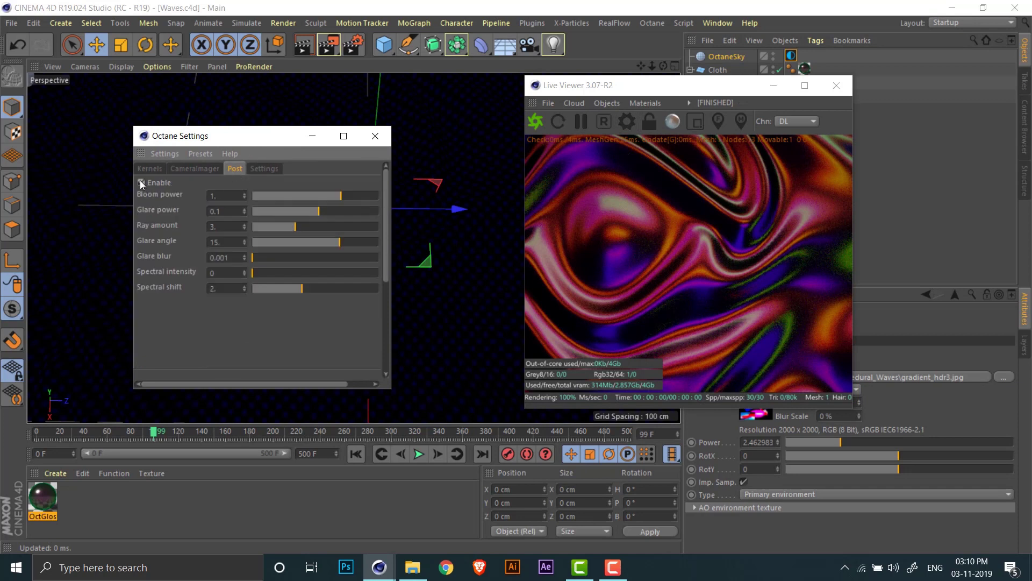
pyautogui.moveTo(325, 210); pyautogui.dragTo(382, 211)
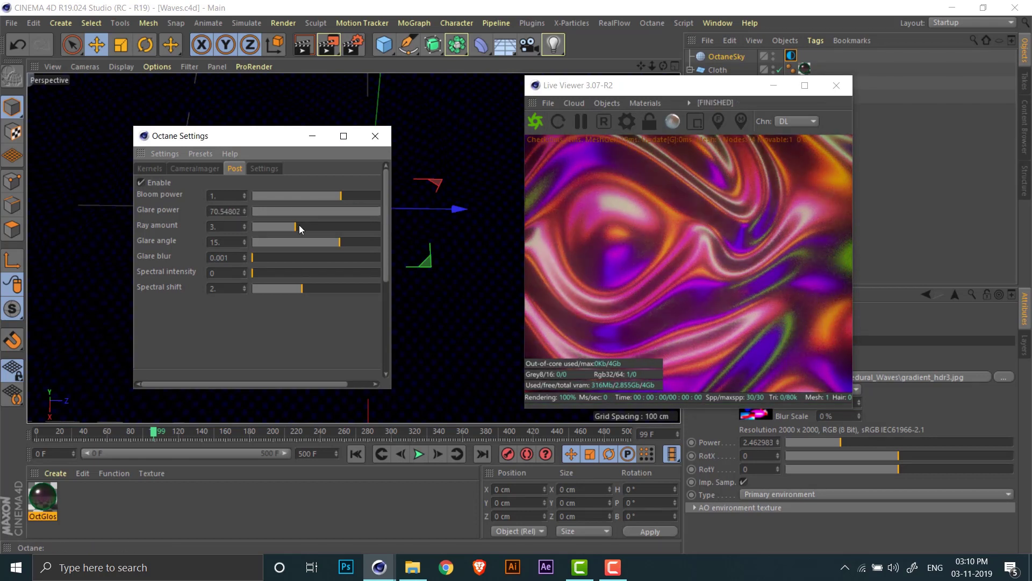
pyautogui.moveTo(299, 229); pyautogui.dragTo(324, 227)
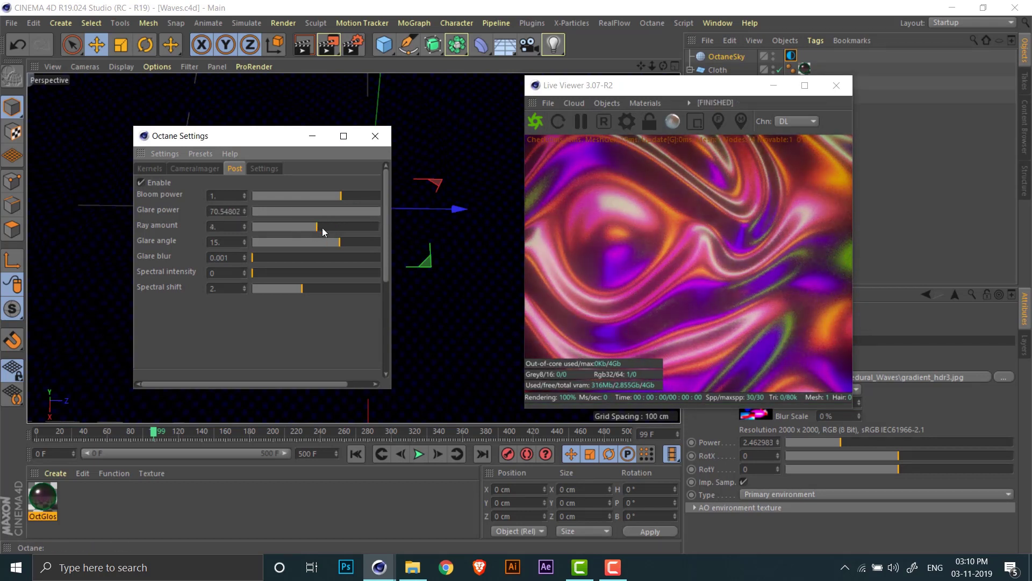
pyautogui.moveTo(291, 257); pyautogui.dragTo(387, 244)
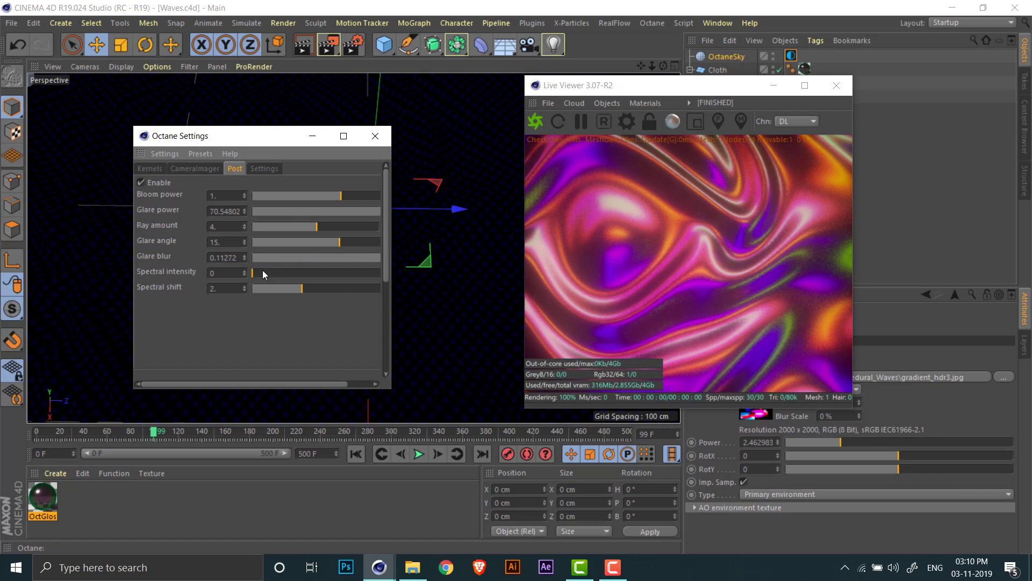
pyautogui.moveTo(263, 271); pyautogui.dragTo(334, 292)
pyautogui.moveTo(342, 196); pyautogui.dragTo(353, 197)
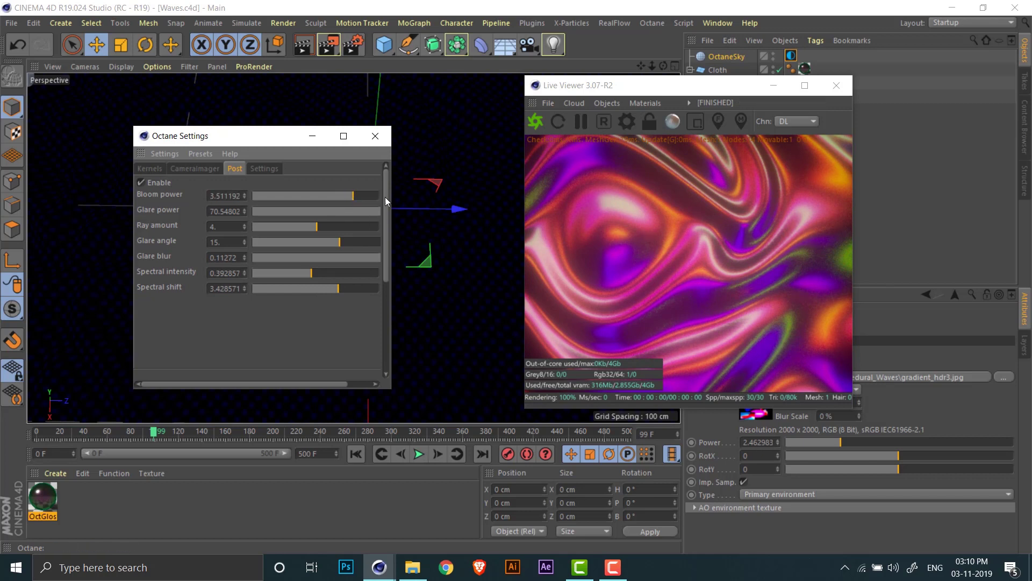
# Step: Close Octane Settings, preview the animation, and reposition the Live Viewer window
pyautogui.click(375, 137)
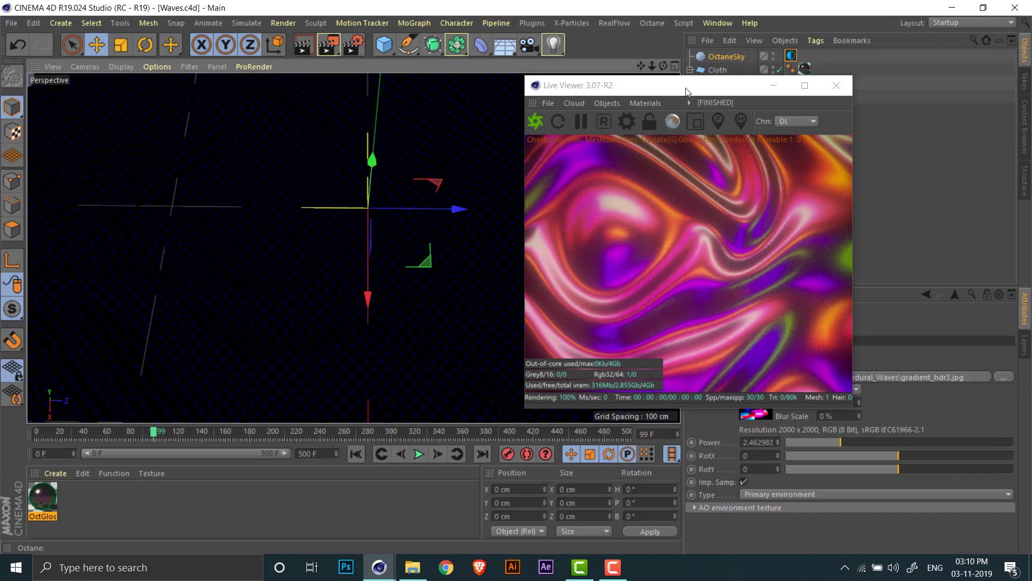
pyautogui.moveTo(686, 91); pyautogui.dragTo(616, 97)
pyautogui.click(419, 455)
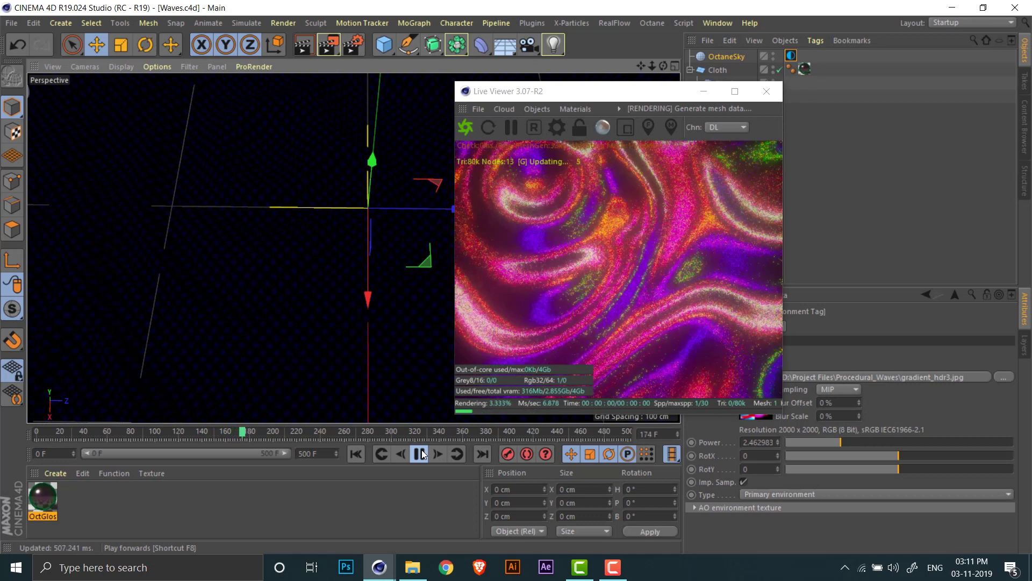
pyautogui.click(420, 455)
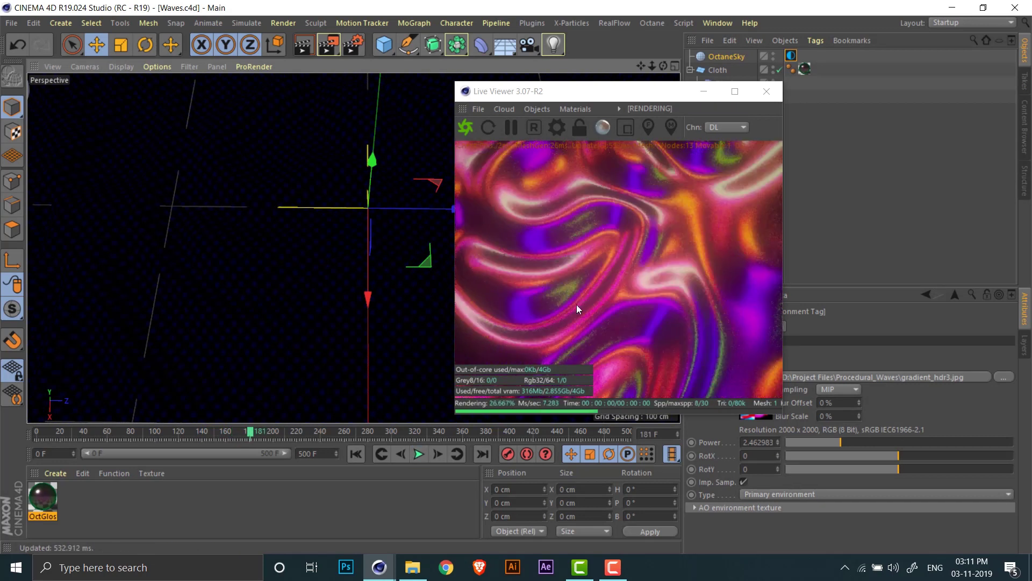
pyautogui.click(612, 89)
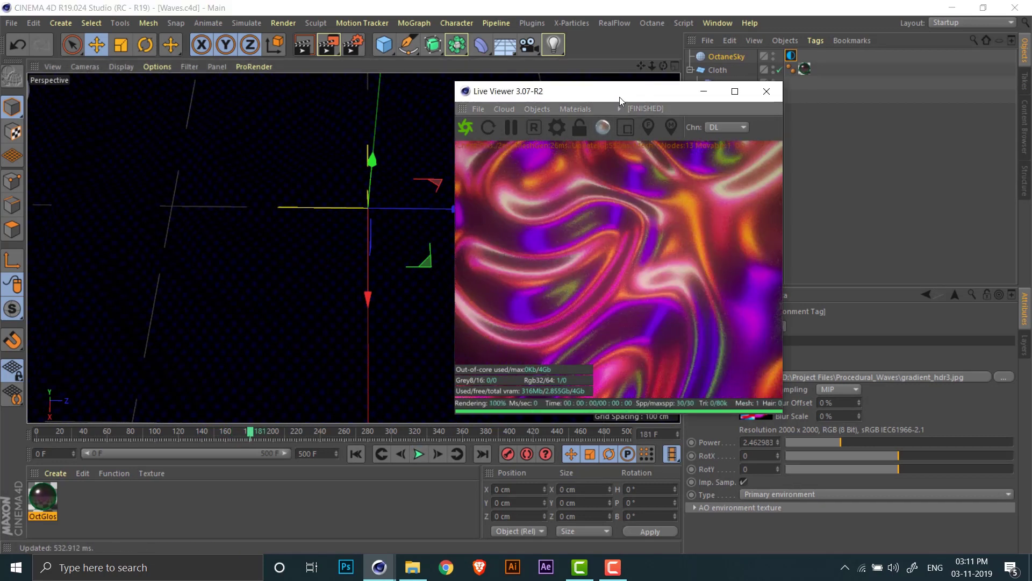
pyautogui.moveTo(621, 101); pyautogui.dragTo(370, 91)
# Step: Keyframe the OctaneSky heading, pitch and bank rotation at frame 0
pyautogui.click(730, 58)
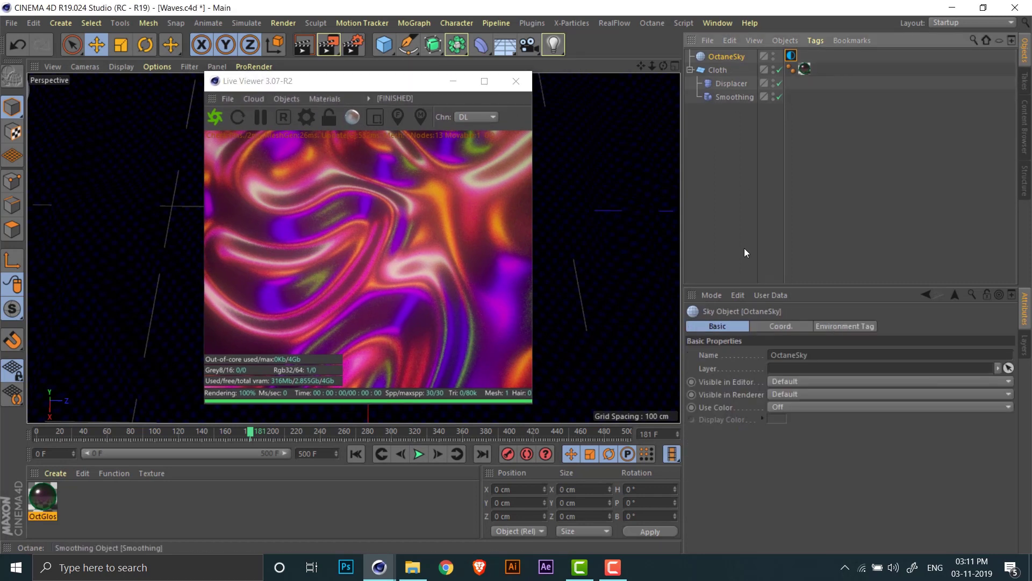
pyautogui.click(783, 326)
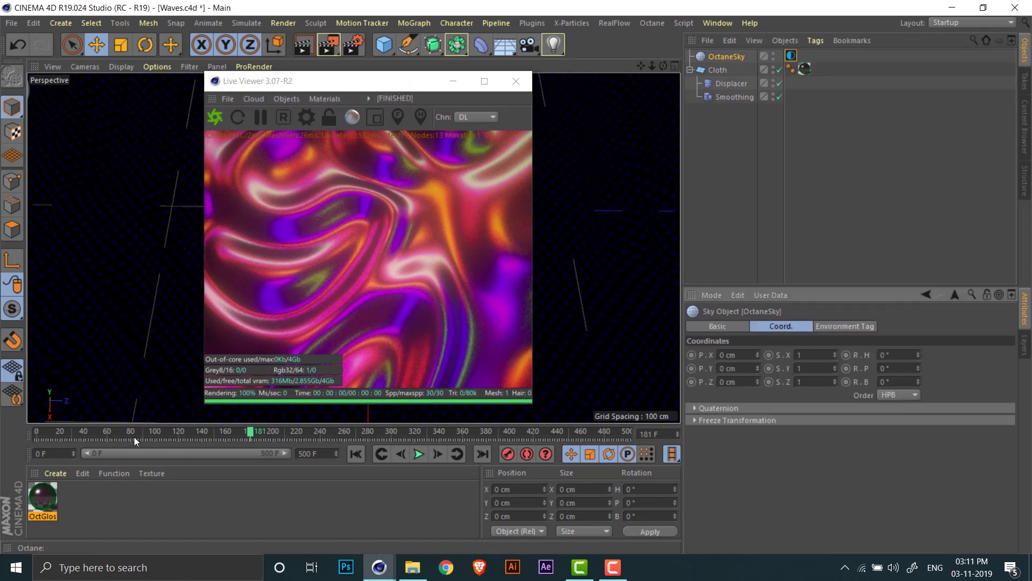
pyautogui.moveTo(134, 435); pyautogui.dragTo(26, 432)
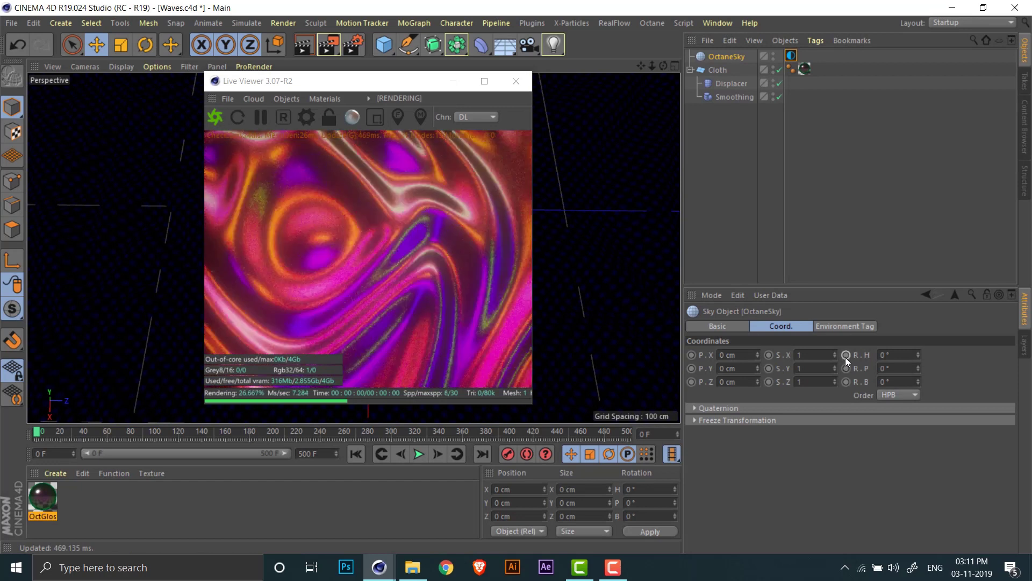
pyautogui.keyDown('ctrl'); pyautogui.click(846, 355); pyautogui.keyUp('ctrl')
pyautogui.keyDown('ctrl'); pyautogui.click(847, 369); pyautogui.keyUp('ctrl')
pyautogui.keyDown('ctrl'); pyautogui.click(846, 382); pyautogui.keyUp('ctrl')
# Step: At frame 153, rotate the sky heading to 98° and keyframe heading and pitch
pyautogui.click(217, 432)
pyautogui.moveTo(918, 355)
pyautogui.mouseDown()
pyautogui.moveTo(919, 374)
pyautogui.moveTo(919, 347)
pyautogui.mouseUp()
pyautogui.keyDown('ctrl'); pyautogui.click(846, 355); pyautogui.keyUp('ctrl')
pyautogui.keyDown('ctrl'); pyautogui.click(846, 368); pyautogui.keyUp('ctrl')
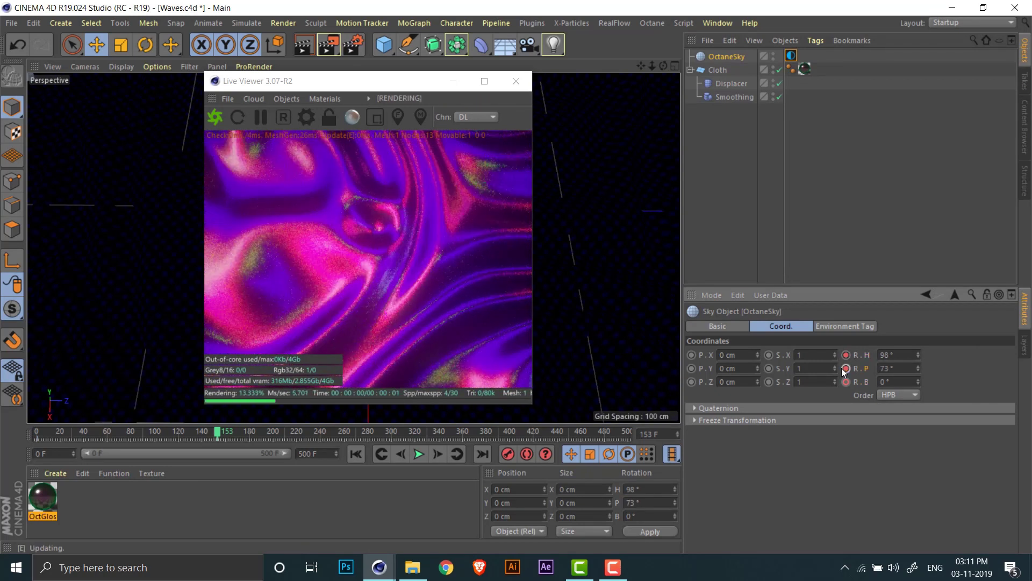
# Step: Keyframe the final sky rotation (H 353°, P 118°, B 129°) at frame 500 and preview it
pyautogui.moveTo(502, 427); pyautogui.dragTo(641, 425)
pyautogui.moveTo(918, 354)
pyautogui.mouseDown()
pyautogui.moveTo(920, 387)
pyautogui.moveTo(918, 344)
pyautogui.mouseUp()
pyautogui.hotkey('ctrl', 'z')
pyautogui.hotkey('ctrl', 'z')
pyautogui.hotkey('ctrl', 'z')
pyautogui.click(844, 357)
pyautogui.moveTo(623, 434); pyautogui.dragTo(8, 430)
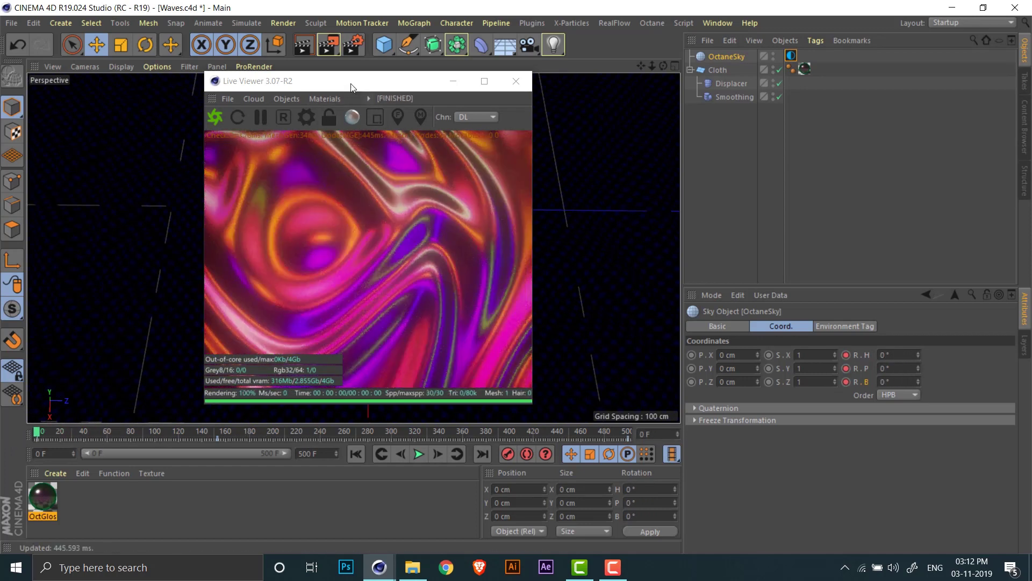
pyautogui.moveTo(350, 87); pyautogui.dragTo(639, 120)
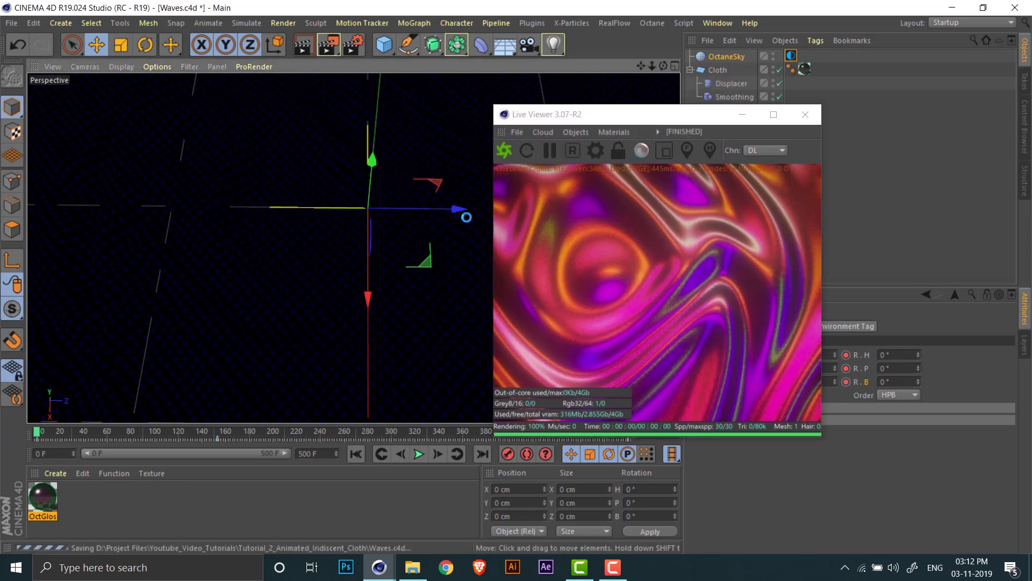
# Step: Queue the Waves scene, render all 501 frames, and check the waves TIFFs in Render
pyautogui.click(326, 47)
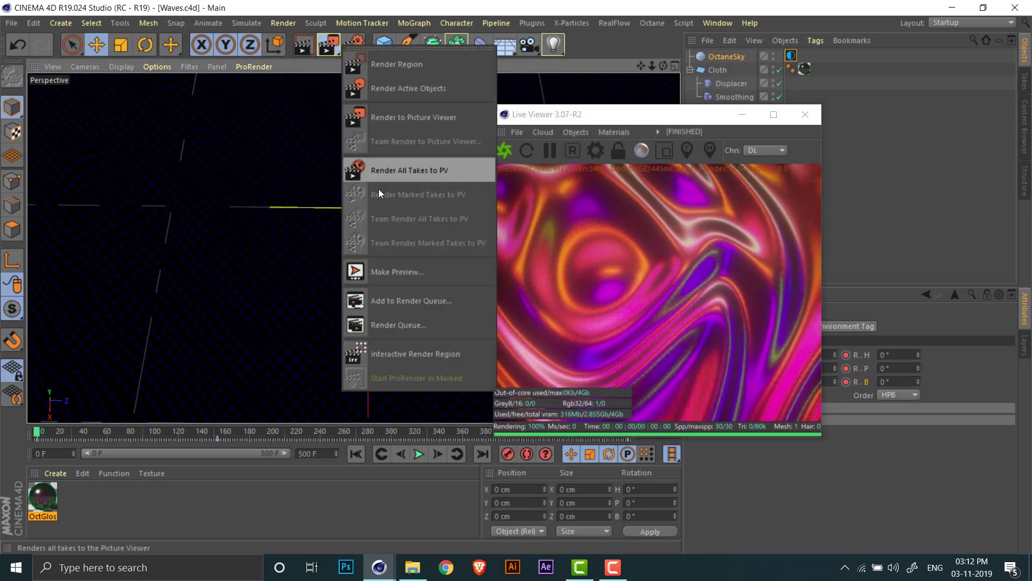
pyautogui.click(428, 297)
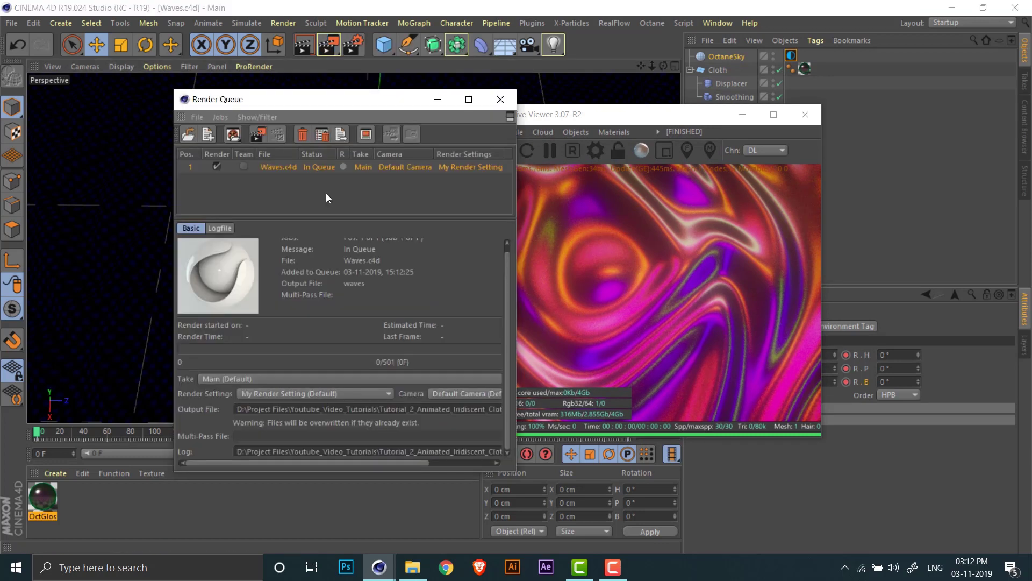
pyautogui.click(266, 138)
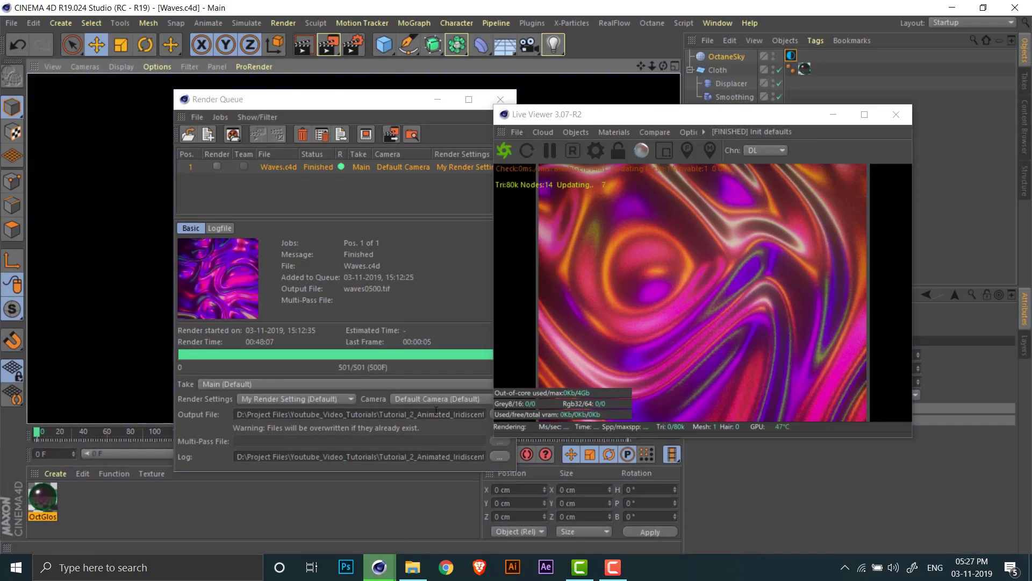
pyautogui.click(422, 565)
pyautogui.scroll(-20, 157, 173)
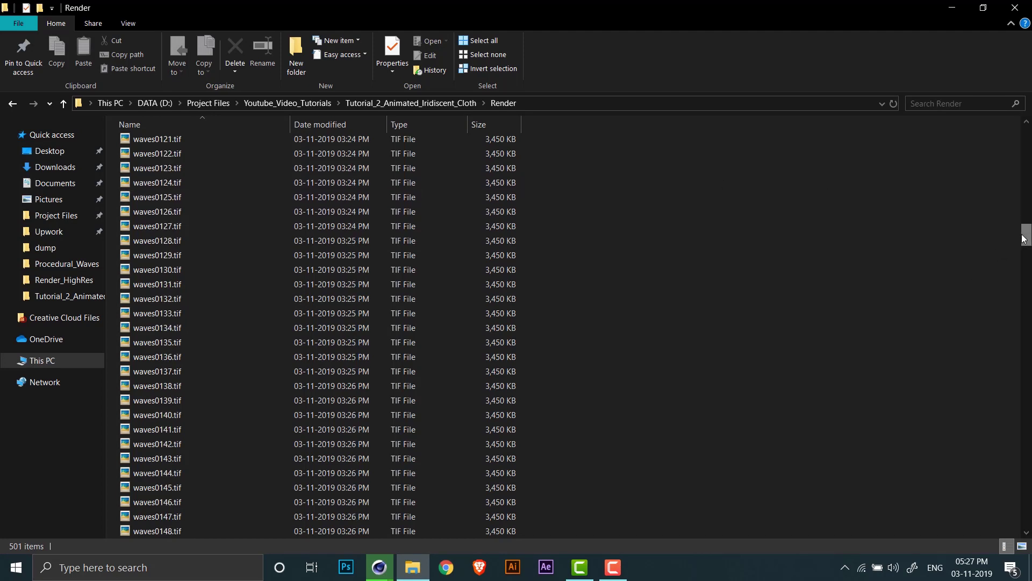
pyautogui.moveTo(1023, 239); pyautogui.dragTo(1008, 140)
pyautogui.click(175, 138)
pyautogui.doubleClick(174, 136)
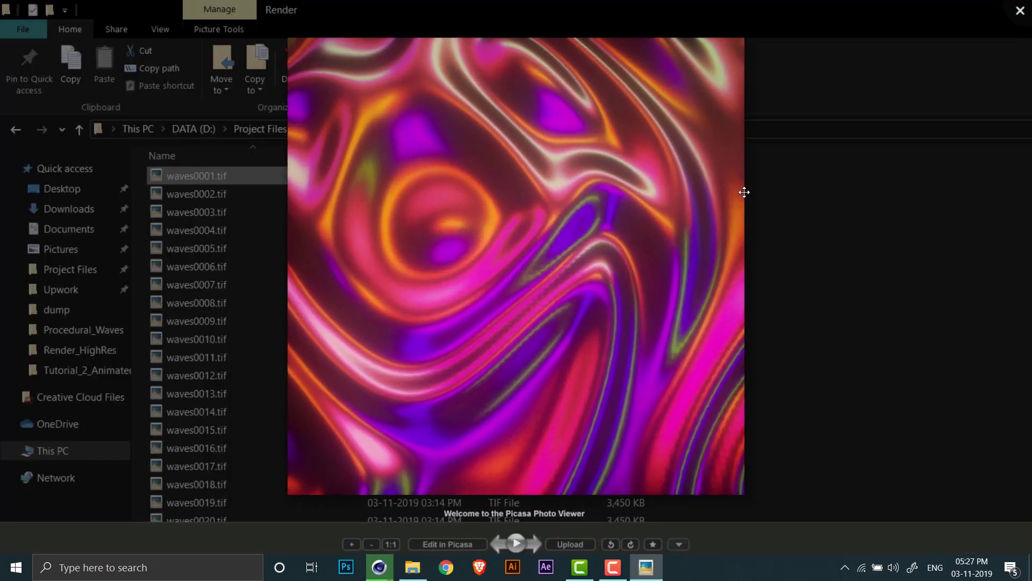
pyautogui.press('Right')
pyautogui.press('Right')
pyautogui.press('Right')
pyautogui.press('Right')
pyautogui.press('Right')
pyautogui.press('Right')
pyautogui.press('Right')
pyautogui.press('Right')
pyautogui.press('Right')
pyautogui.press('Right')
pyautogui.press('Right')
pyautogui.press('Right')
pyautogui.press('Right')
pyautogui.press('Right')
pyautogui.press('Right')
pyautogui.press('Right')
pyautogui.press('Right')
pyautogui.press('Right')
pyautogui.press('Right')
pyautogui.press('Right')
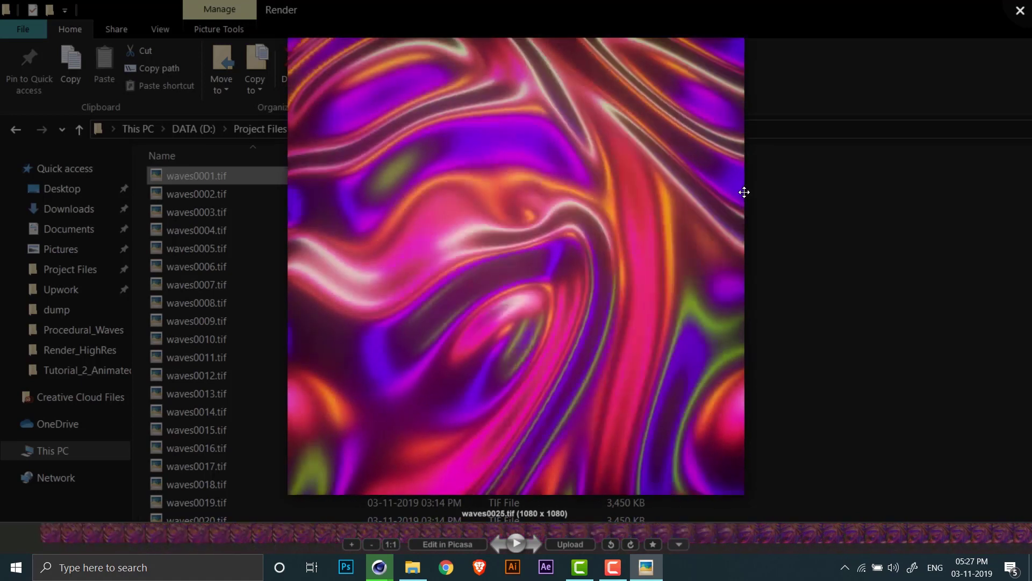
pyautogui.press('Escape')
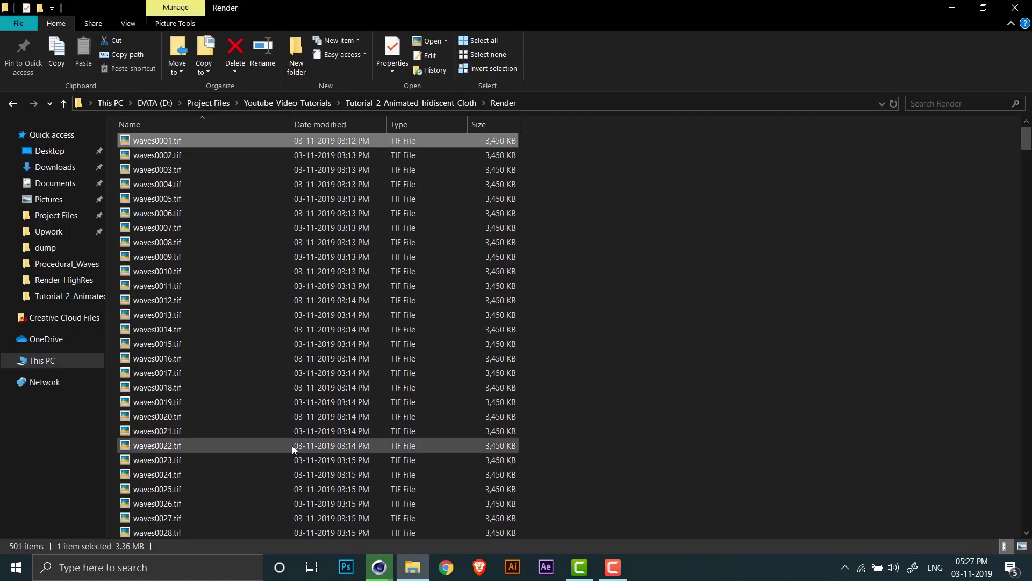
pyautogui.click(543, 571)
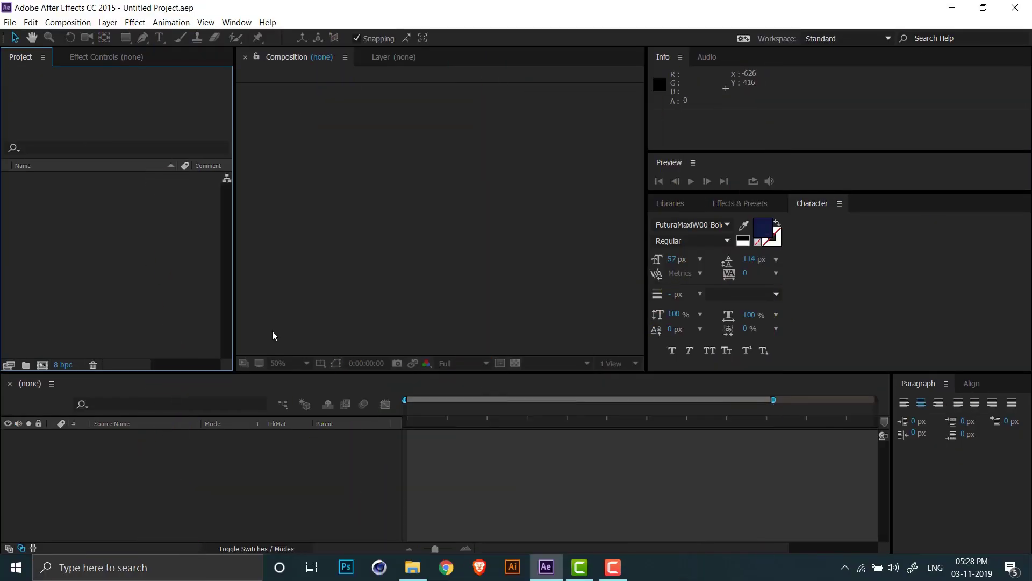
# Step: Import waves0000.tif from Render as a TIFF sequence and build the 1080×1080 waves composition
pyautogui.rightClick(163, 245)
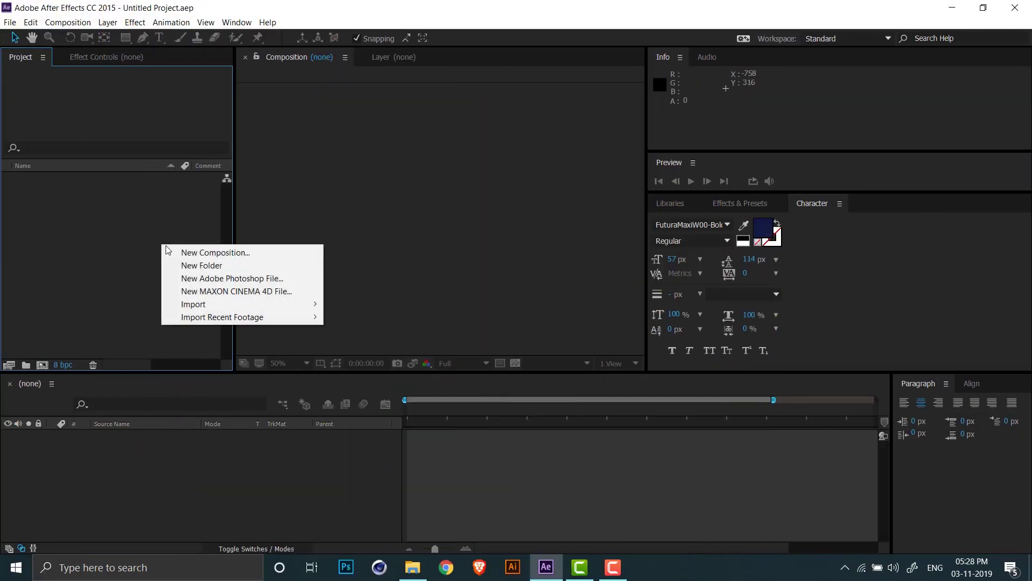
pyautogui.moveTo(266, 304)
pyautogui.click(326, 304)
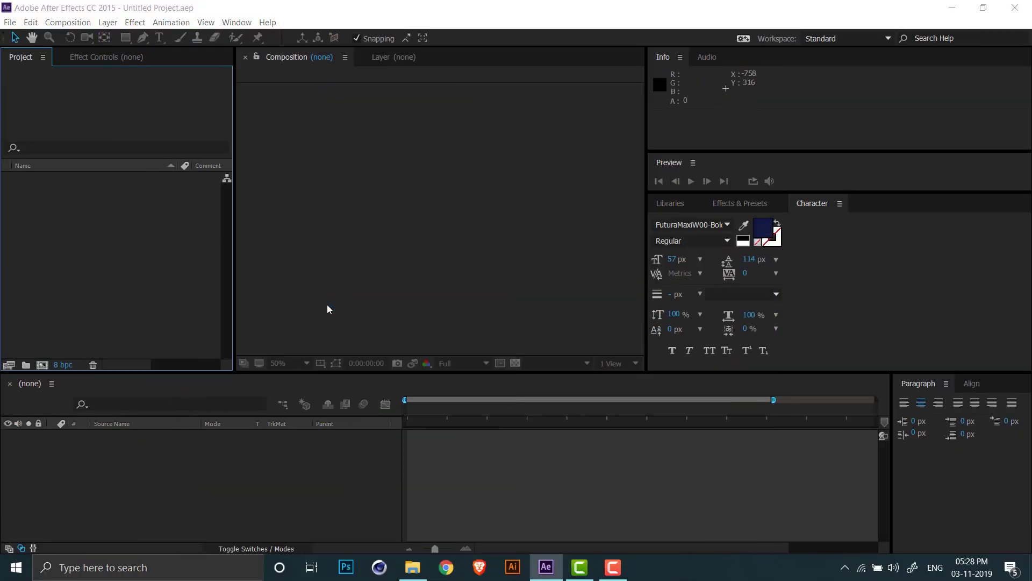
pyautogui.click(92, 252)
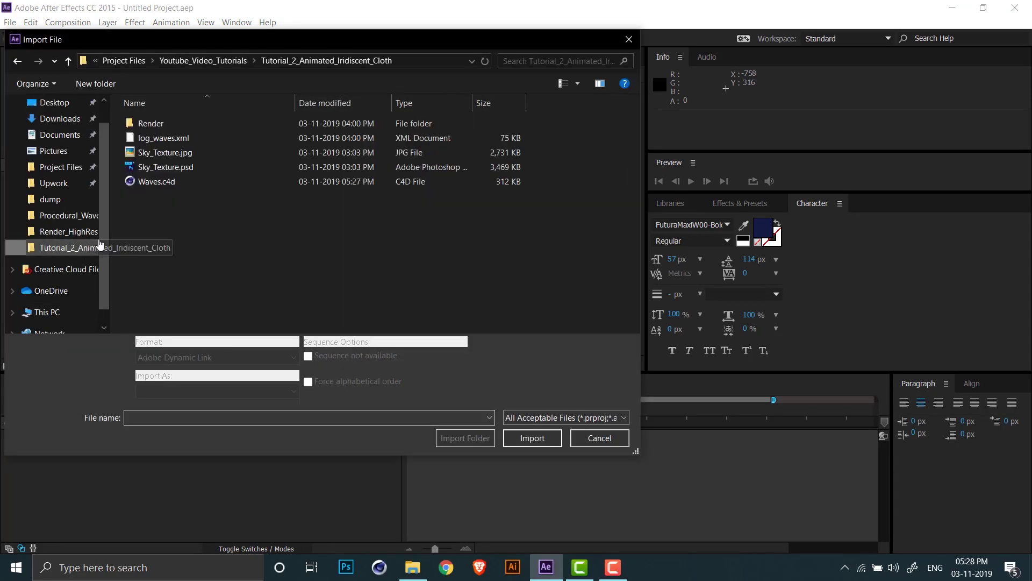
pyautogui.doubleClick(171, 122)
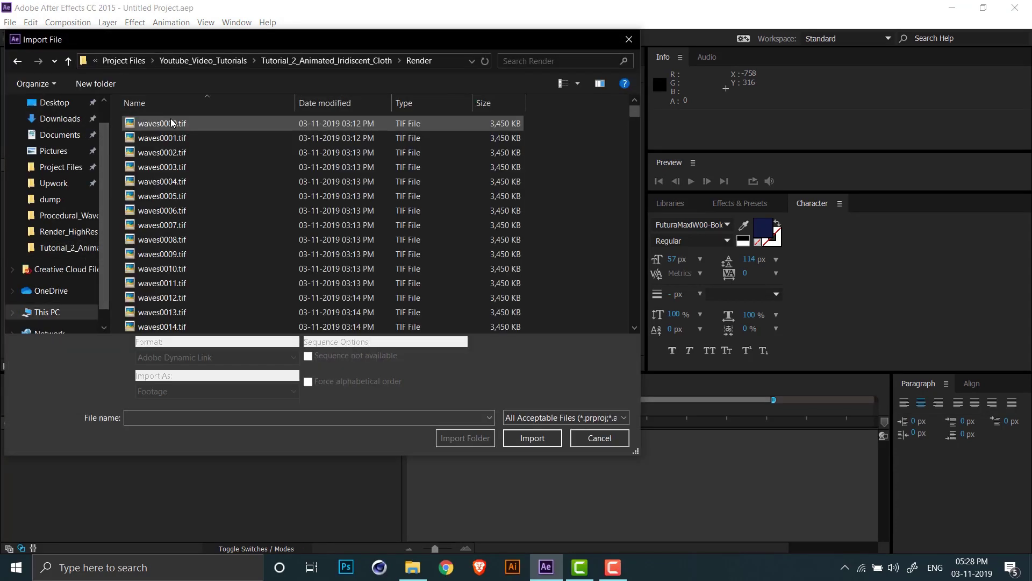
pyautogui.click(171, 123)
pyautogui.click(519, 430)
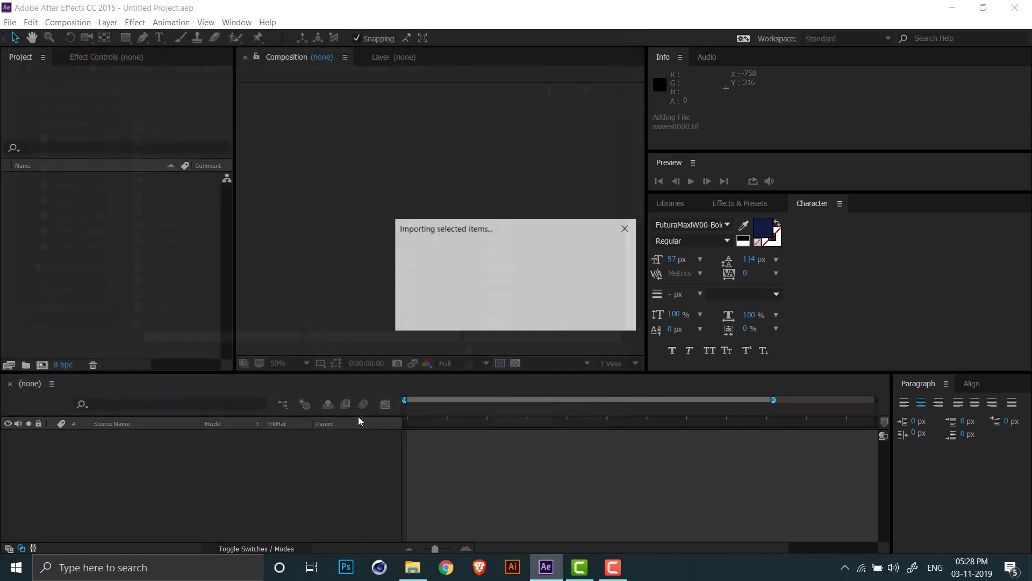
pyautogui.moveTo(66, 186); pyautogui.dragTo(41, 363)
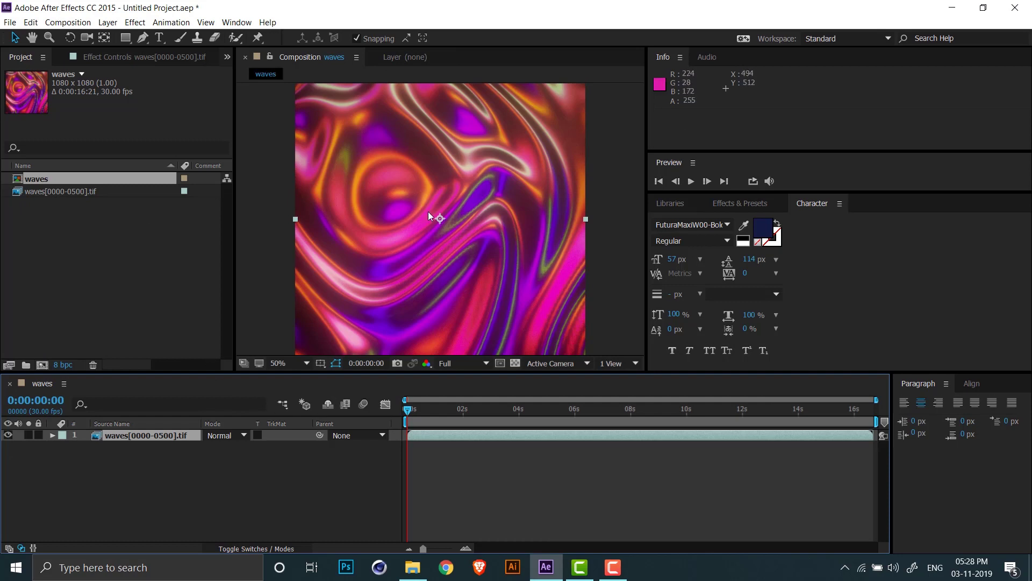
pyautogui.moveTo(409, 408)
pyautogui.mouseDown()
pyautogui.moveTo(551, 405)
pyautogui.moveTo(693, 423)
pyautogui.moveTo(863, 413)
pyautogui.moveTo(496, 379)
pyautogui.moveTo(392, 402)
pyautogui.mouseUp()
# Step: Add a new adjustment layer to the waves composition
pyautogui.click(108, 22)
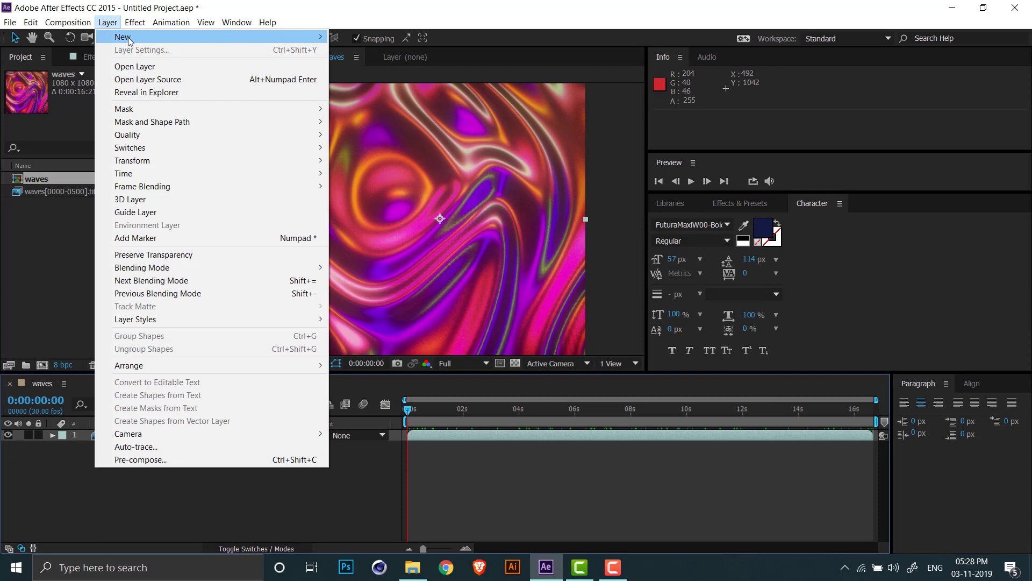
pyautogui.moveTo(226, 38)
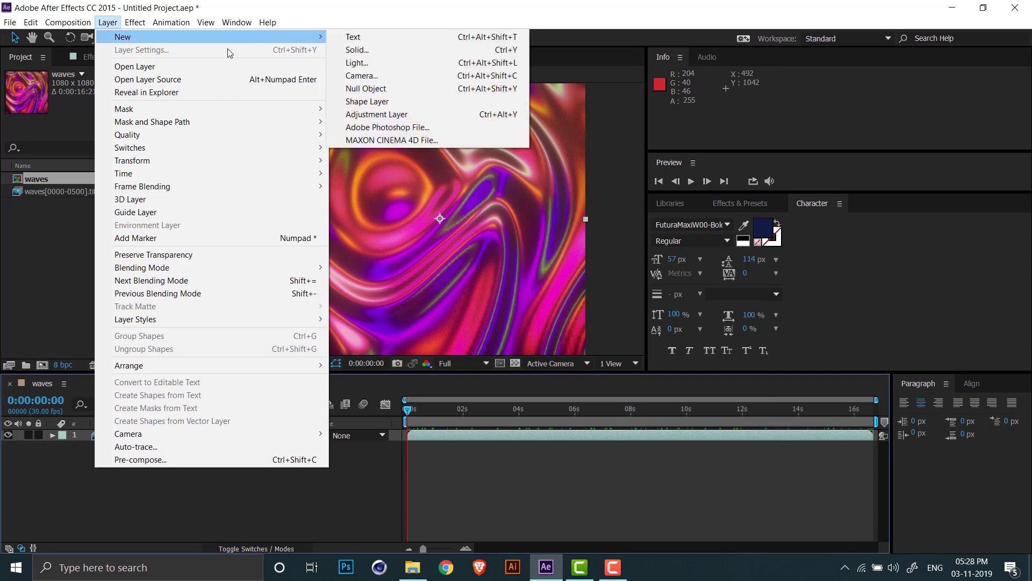
pyautogui.click(376, 114)
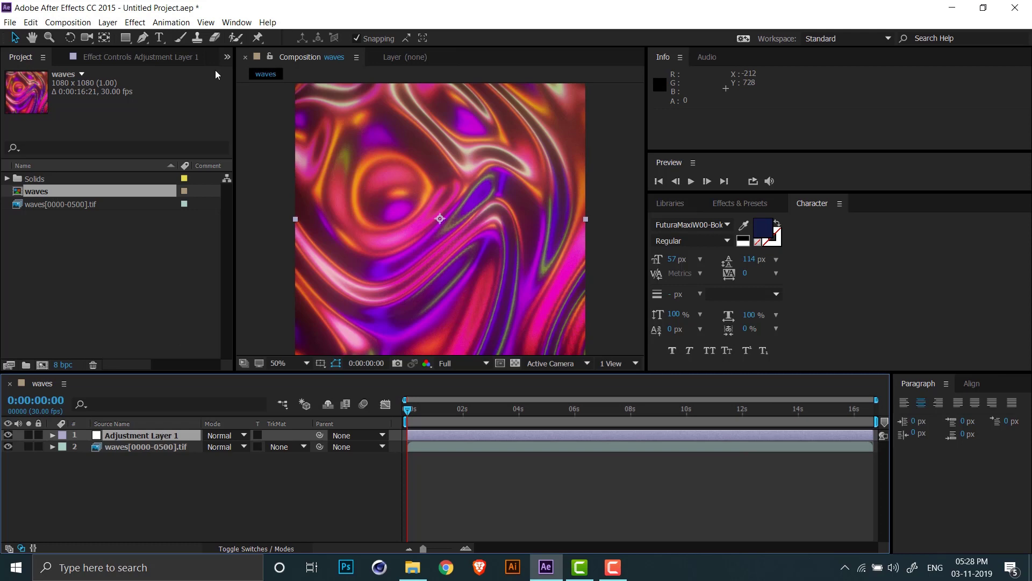
# Step: Apply Brightness & Contrast to the adjustment layer and raise Contrast to 11
pyautogui.click(135, 22)
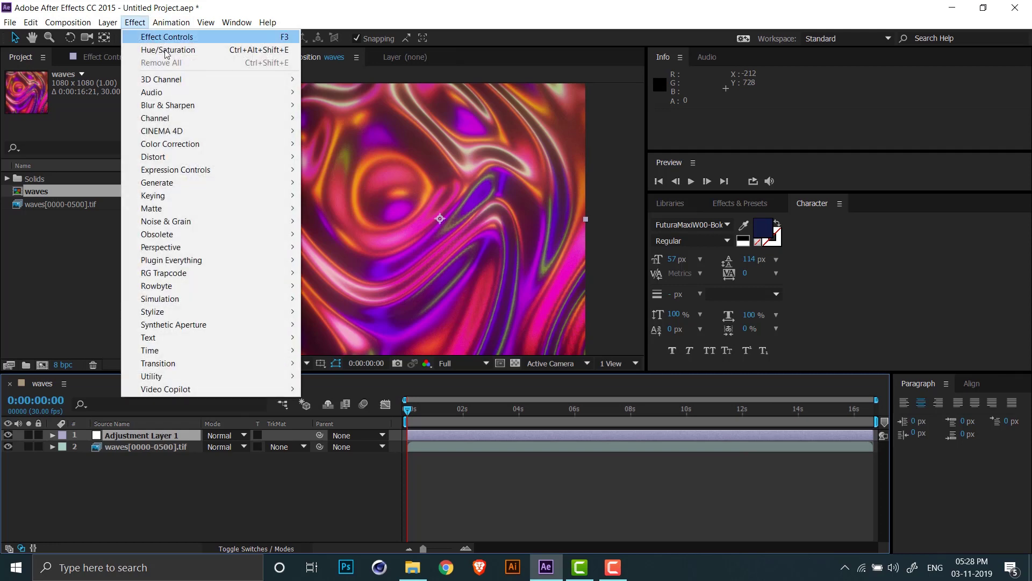
pyautogui.moveTo(240, 147)
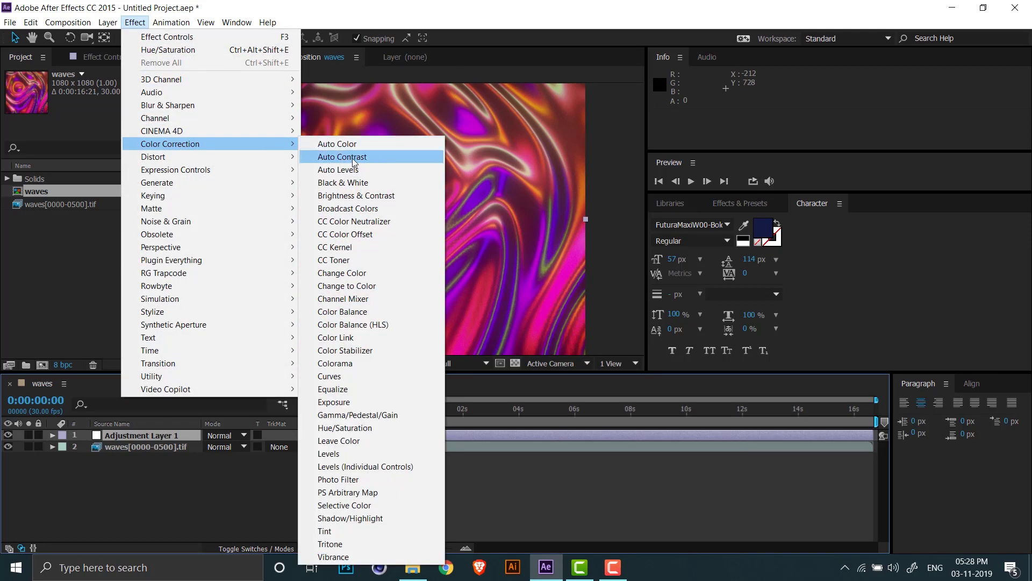
pyautogui.click(363, 196)
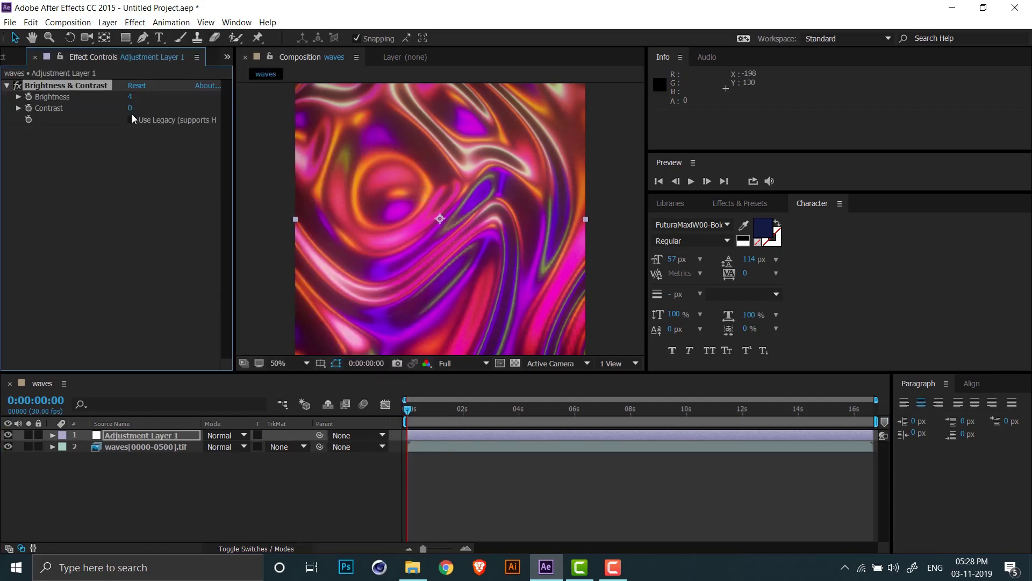
pyautogui.click(129, 112)
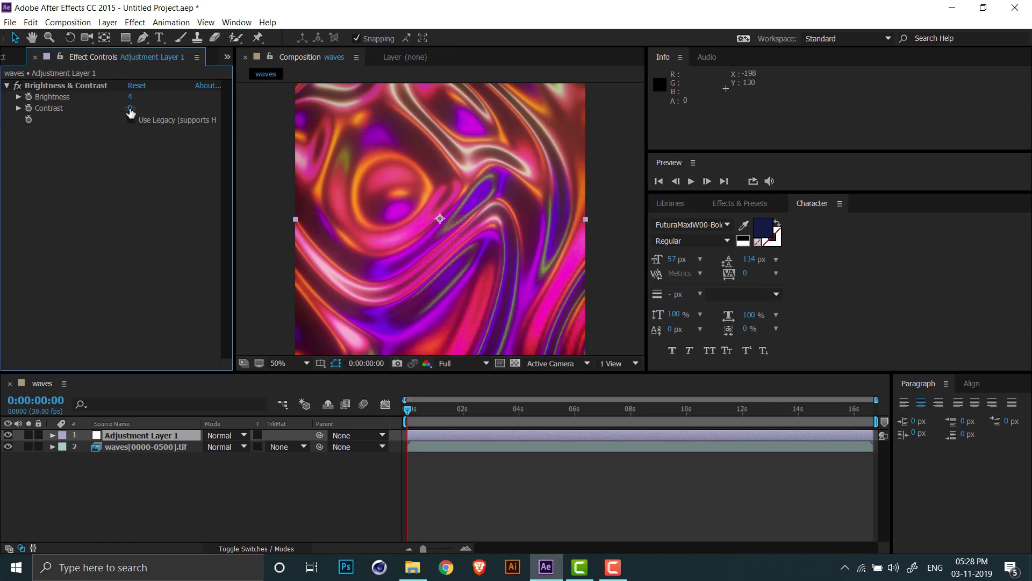
pyautogui.moveTo(130, 111); pyautogui.dragTo(133, 108)
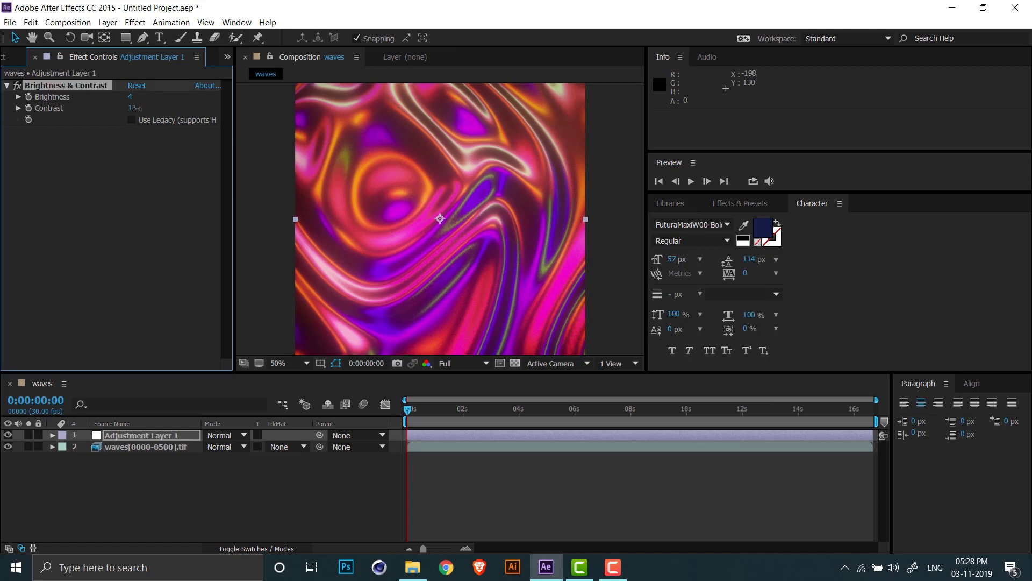
pyautogui.click(136, 22)
pyautogui.moveTo(272, 166)
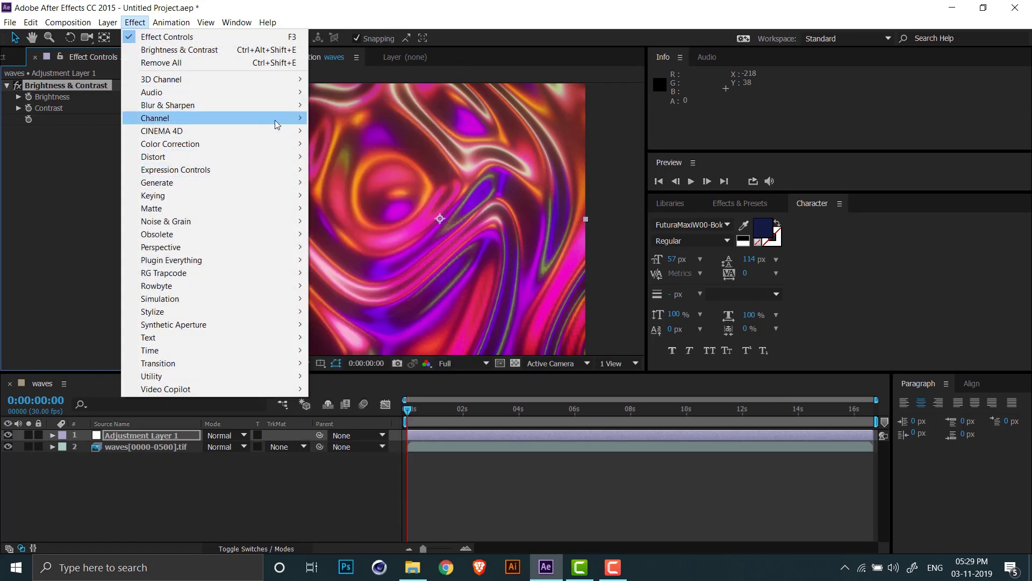
pyautogui.moveTo(280, 144)
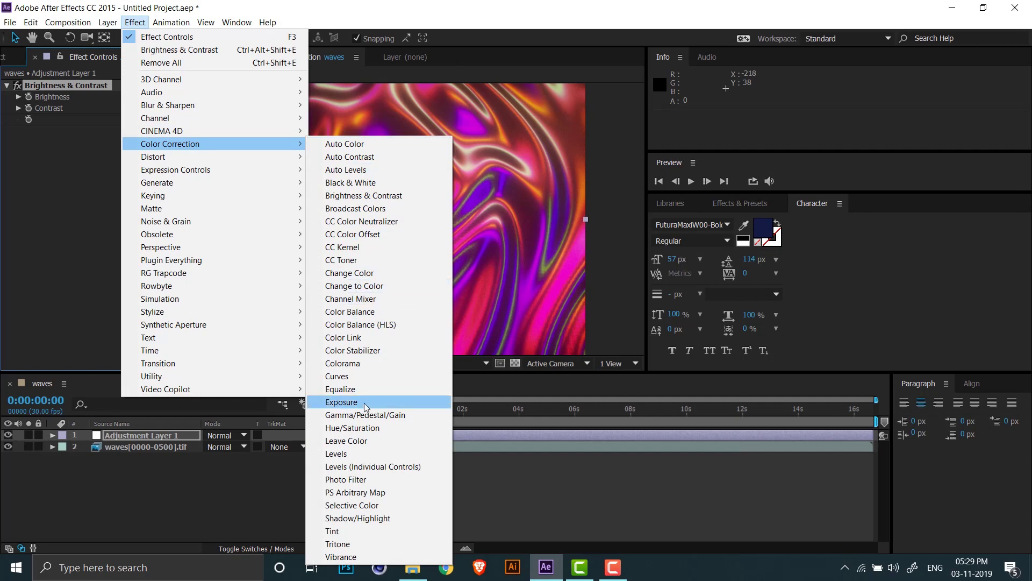
# Step: Apply Hue/Saturation, set the starting Master Hue keyframe, and reveal keyframes with U
pyautogui.click(364, 427)
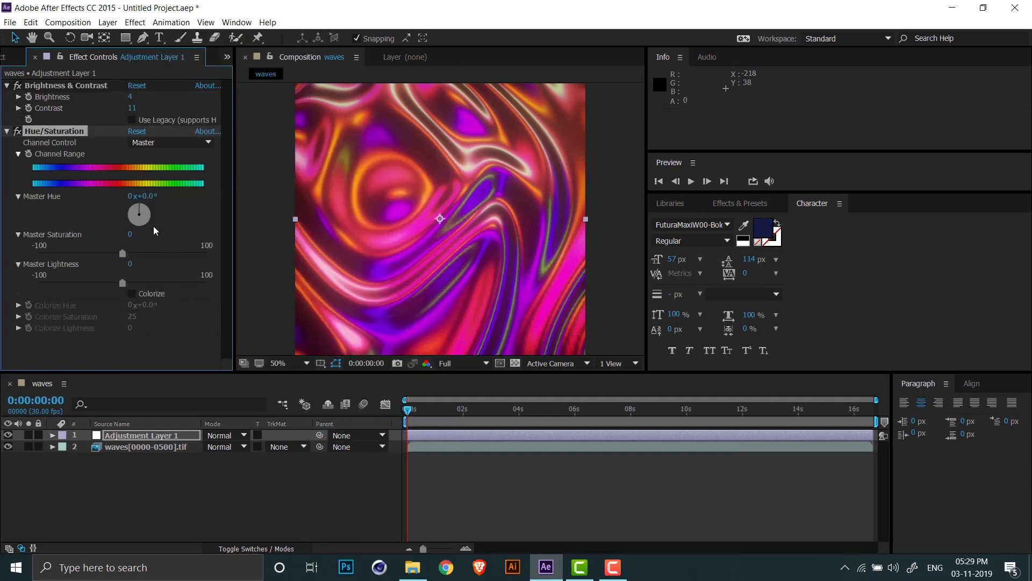
pyautogui.click(139, 209)
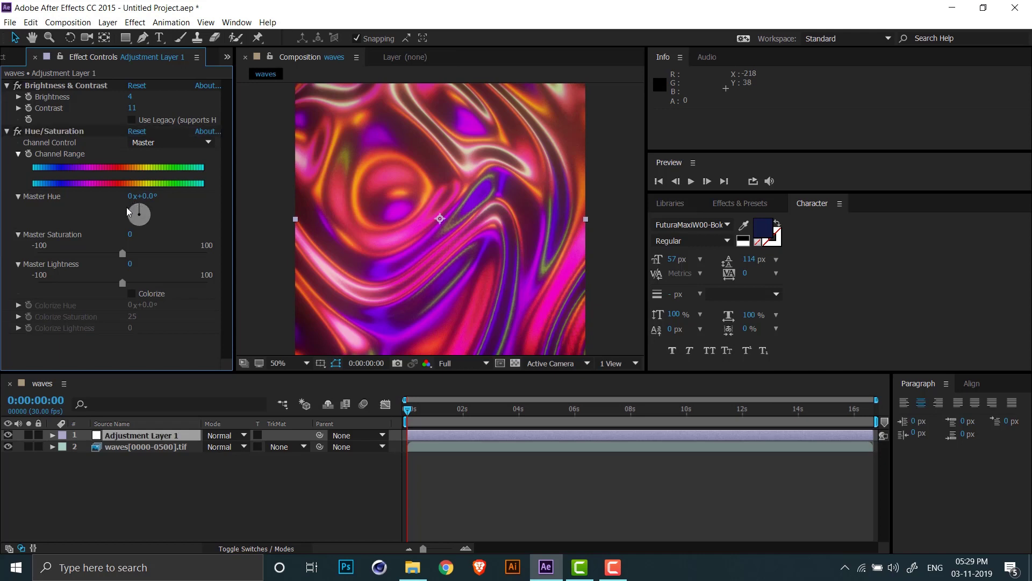
pyautogui.moveTo(138, 209)
pyautogui.mouseDown()
pyautogui.moveTo(128, 213)
pyautogui.moveTo(137, 205)
pyautogui.mouseUp()
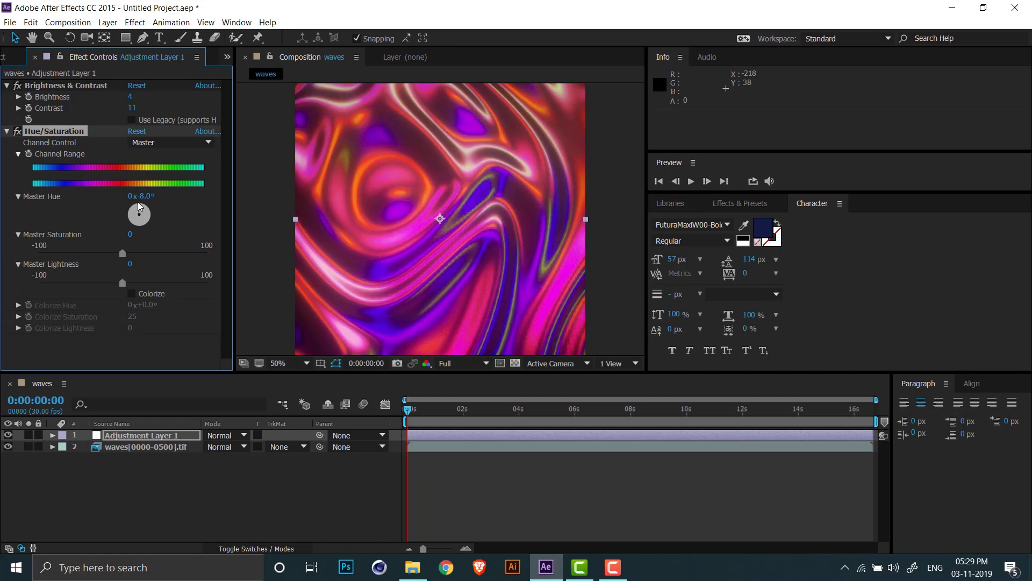
pyautogui.moveTo(136, 208); pyautogui.dragTo(139, 203)
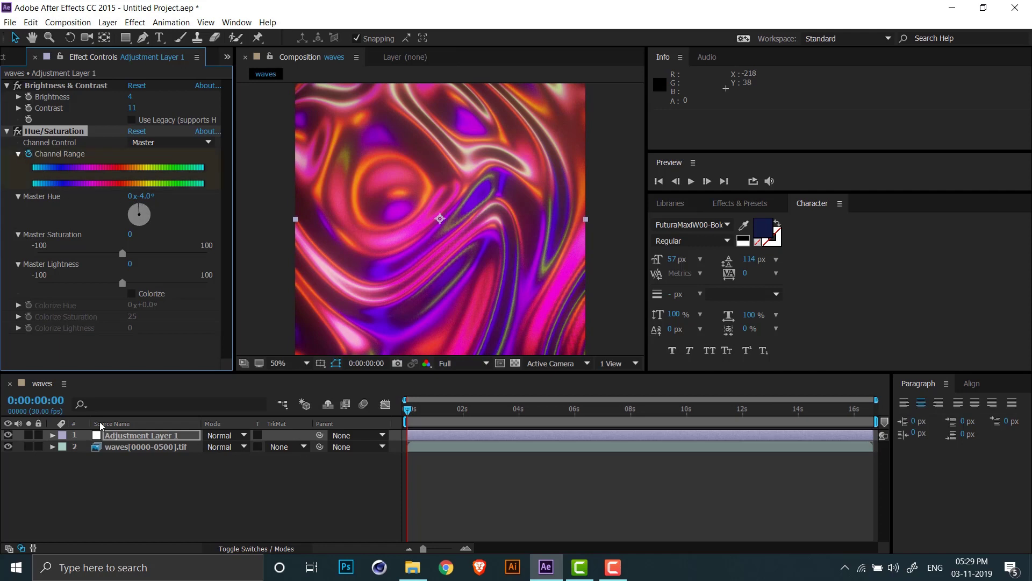
pyautogui.click(123, 441)
pyautogui.press('u')
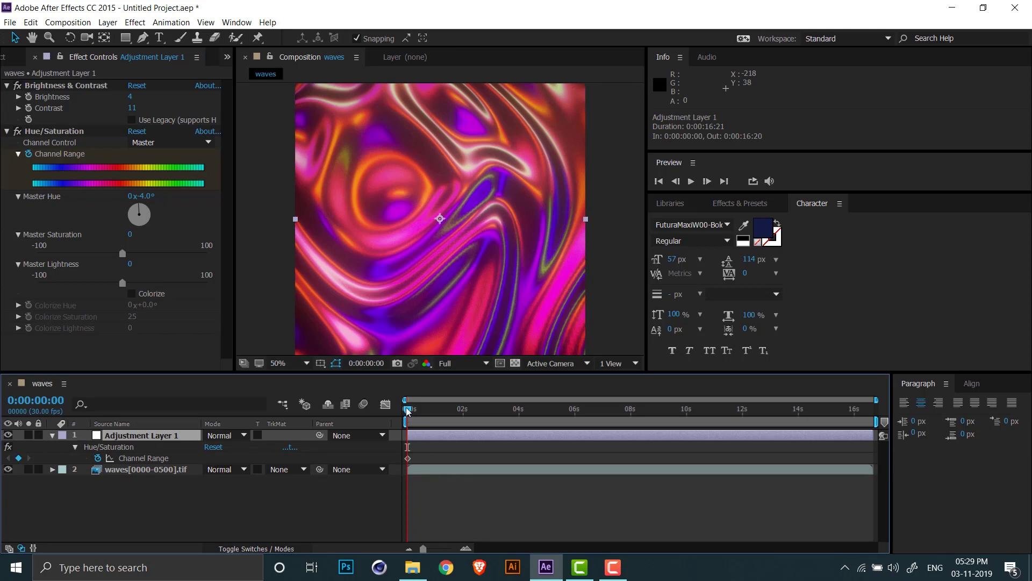
# Step: Key Master Hue shifts at about 4, 8, 12 and 15 seconds, then review
pyautogui.moveTo(408, 409); pyautogui.dragTo(532, 411)
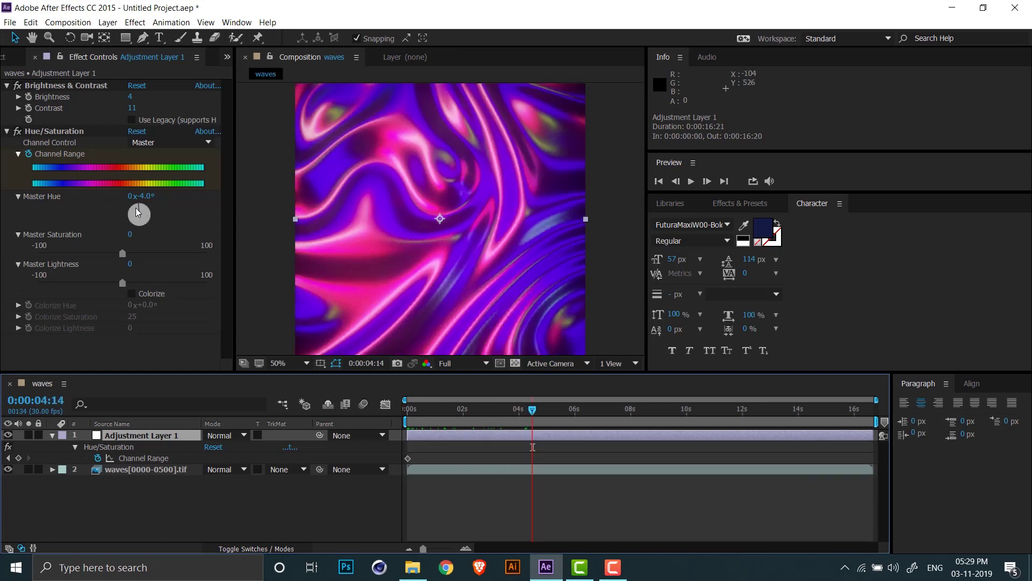
pyautogui.moveTo(139, 197); pyautogui.dragTo(149, 196)
pyautogui.moveTo(533, 410)
pyautogui.mouseDown()
pyautogui.moveTo(414, 412)
pyautogui.moveTo(532, 415)
pyautogui.mouseUp()
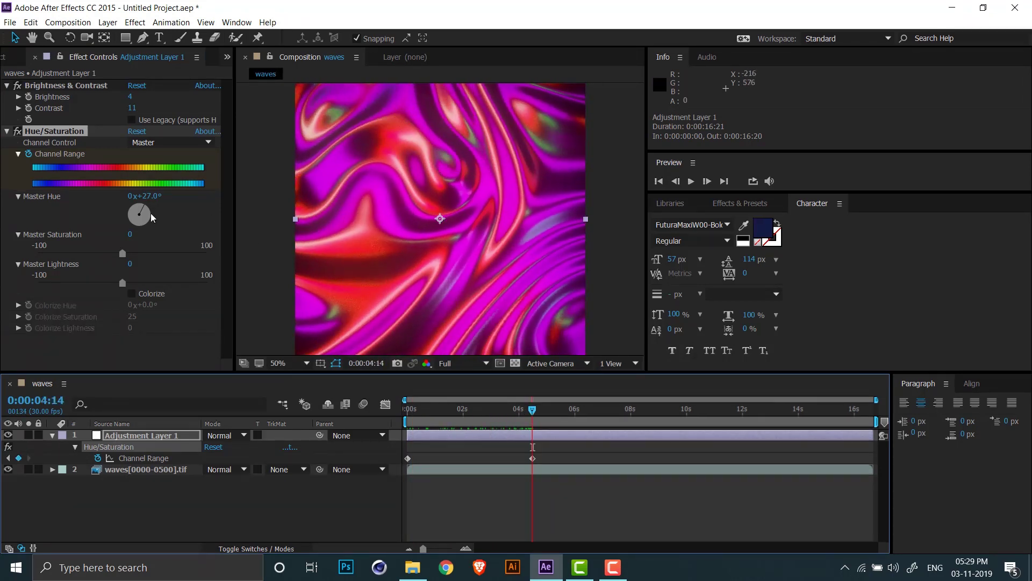
pyautogui.moveTo(137, 212); pyautogui.dragTo(134, 217)
pyautogui.moveTo(532, 410); pyautogui.dragTo(629, 410)
pyautogui.moveTo(139, 196); pyautogui.dragTo(151, 199)
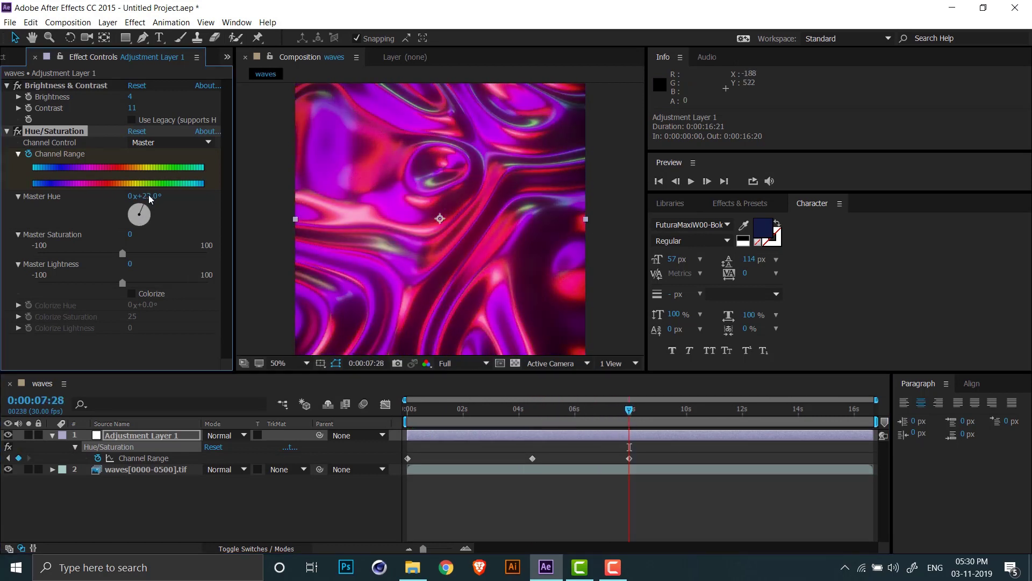
pyautogui.moveTo(631, 413); pyautogui.dragTo(741, 410)
pyautogui.moveTo(159, 197)
pyautogui.mouseDown()
pyautogui.moveTo(169, 207)
pyautogui.moveTo(148, 196)
pyautogui.mouseUp()
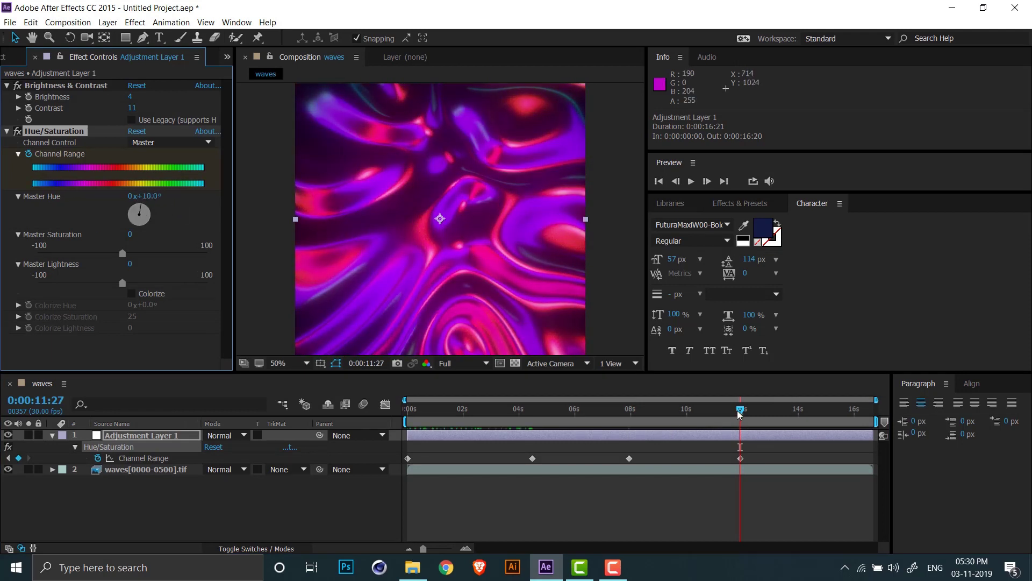
pyautogui.moveTo(741, 409); pyautogui.dragTo(850, 412)
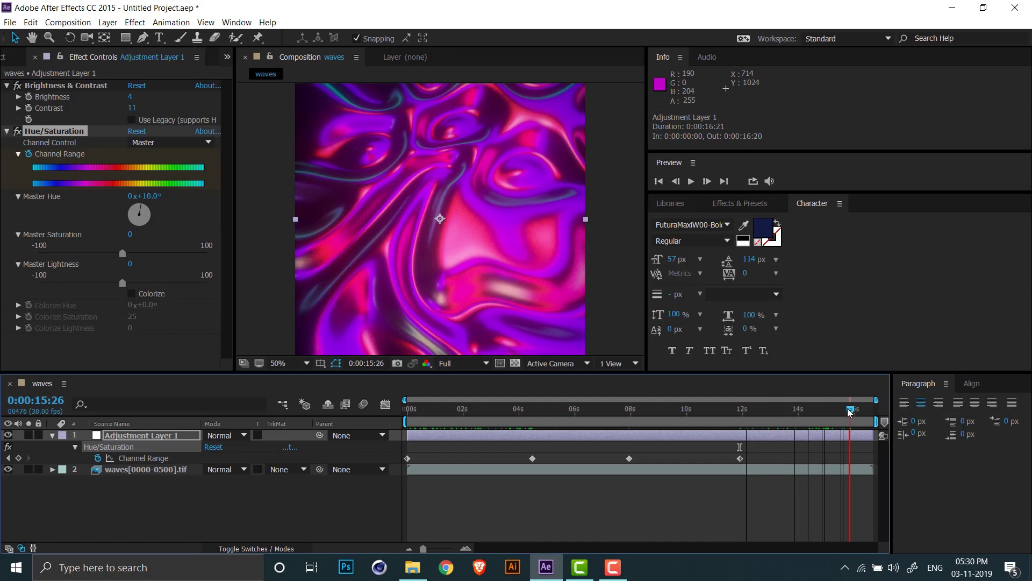
pyautogui.moveTo(144, 196); pyautogui.dragTo(150, 201)
pyautogui.moveTo(851, 411); pyautogui.dragTo(407, 412)
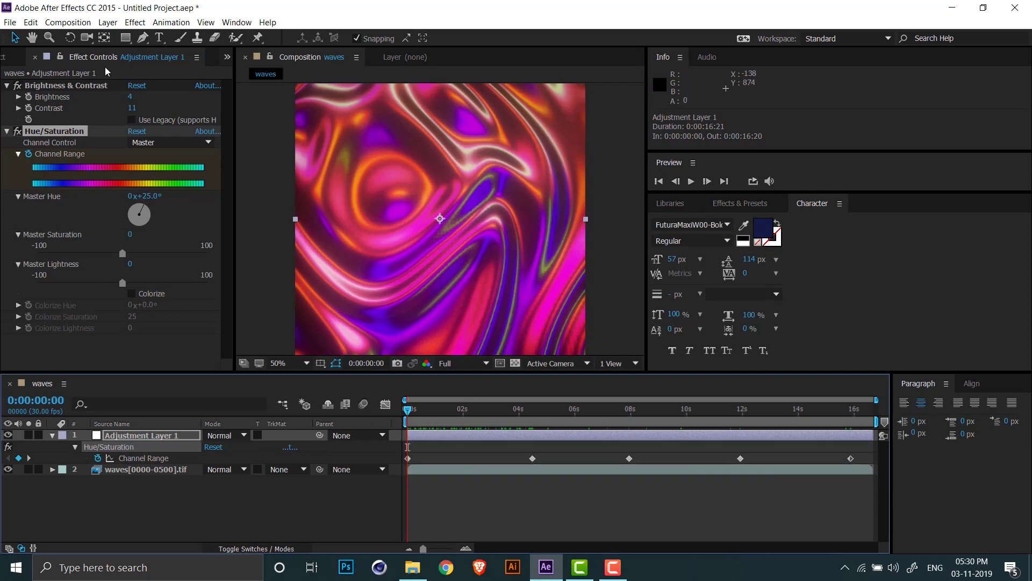
# Step: Apply Stylize > Glow with Intensity 0.2, preview the clip, and return to the start
pyautogui.click(135, 22)
pyautogui.moveTo(299, 315)
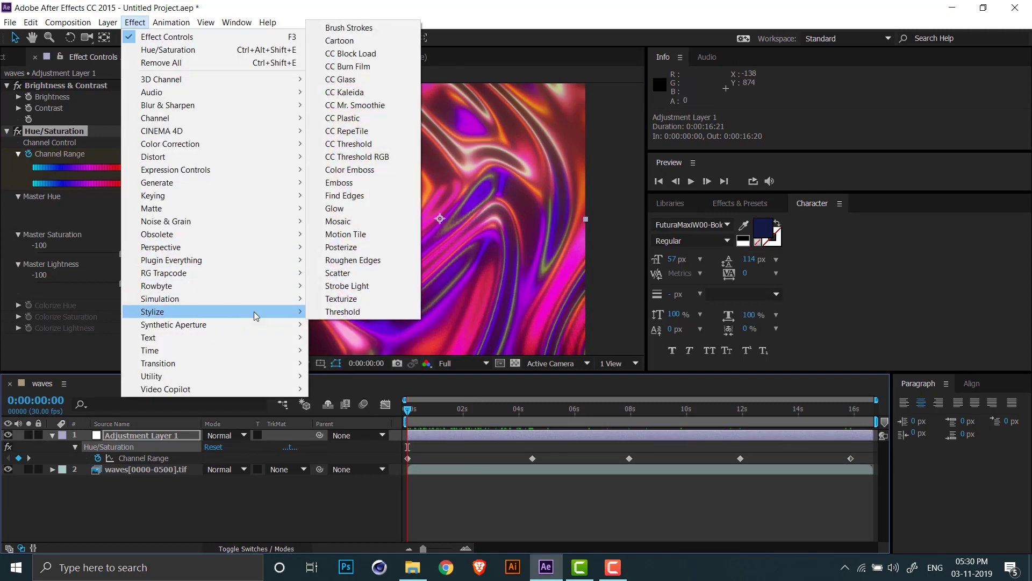
pyautogui.click(334, 208)
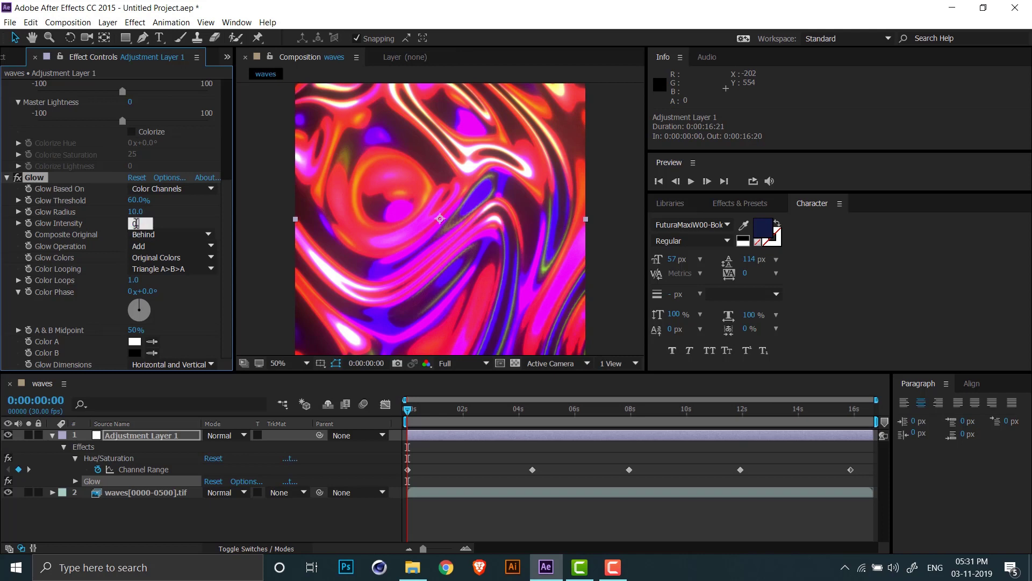
pyautogui.press('Return')
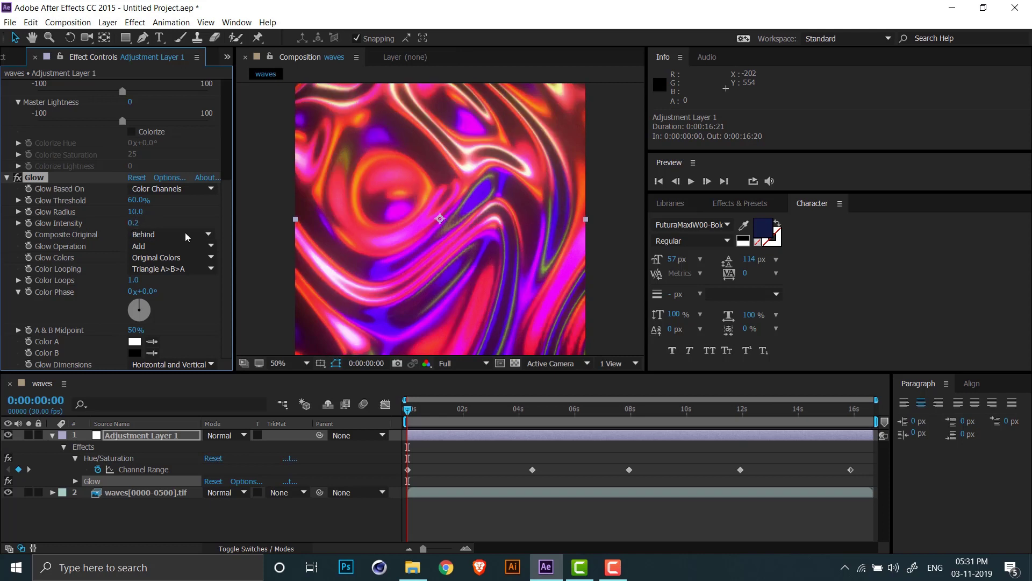
pyautogui.moveTo(414, 415); pyautogui.dragTo(844, 435)
pyautogui.press('Home')
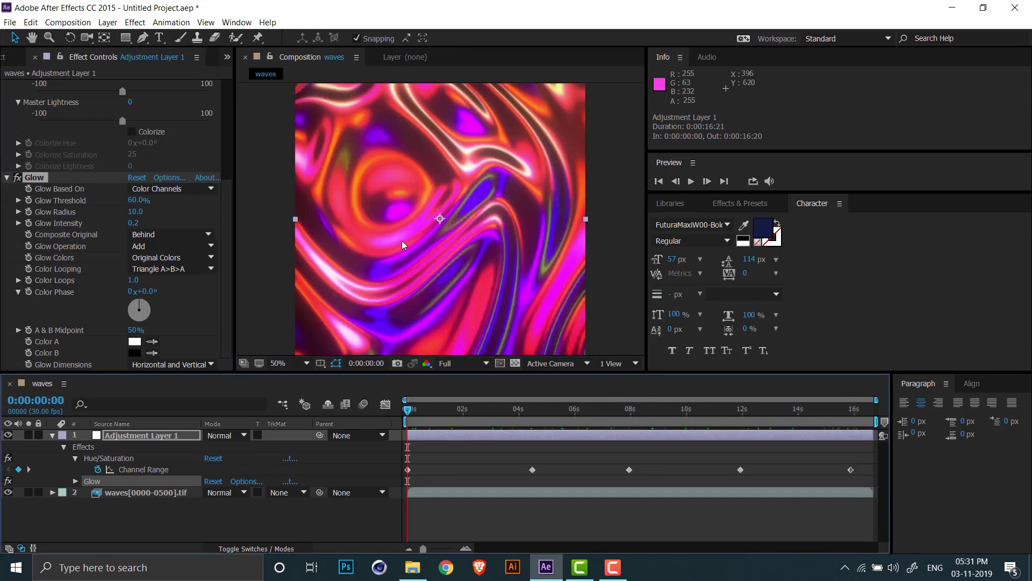
pyautogui.press('t')
pyautogui.click(52, 436)
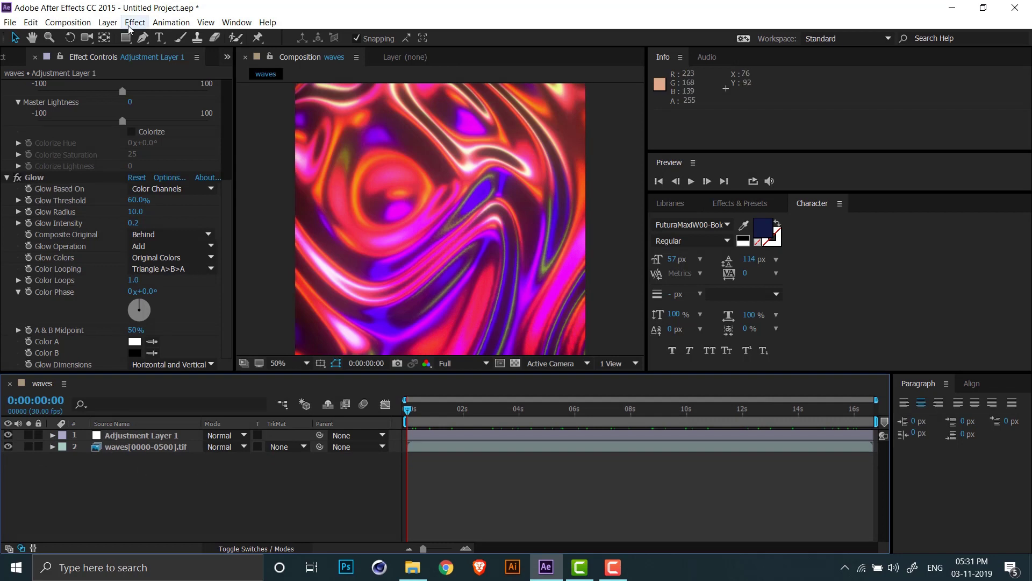
# Step: Add white 'create everyday.' text and centre it horizontally and vertically in the composition
pyautogui.hotkey('ctrl', 't')
pyautogui.click(536, 261)
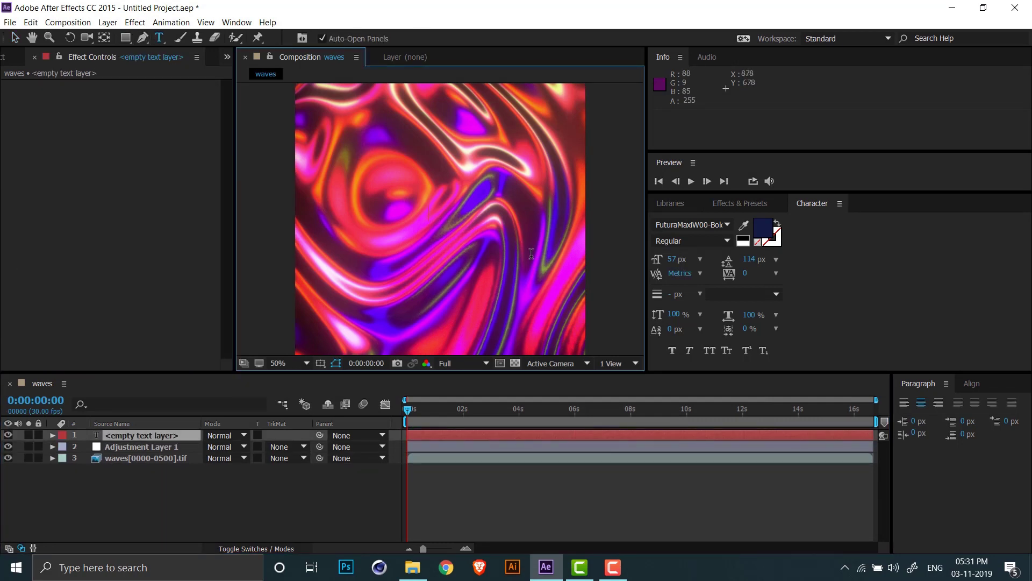
pyautogui.write('create everyday.')
pyautogui.click(746, 243)
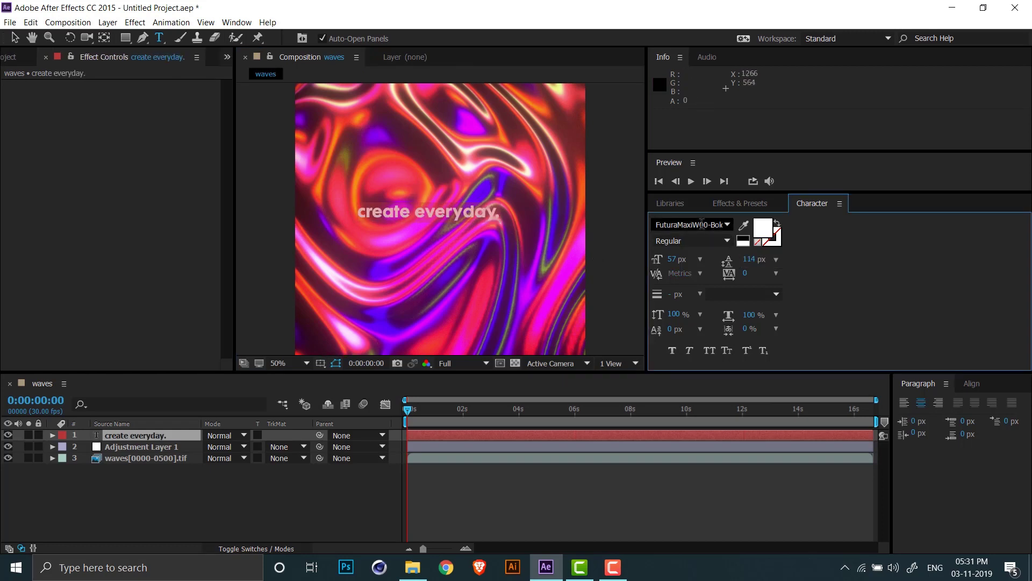
pyautogui.click(149, 438)
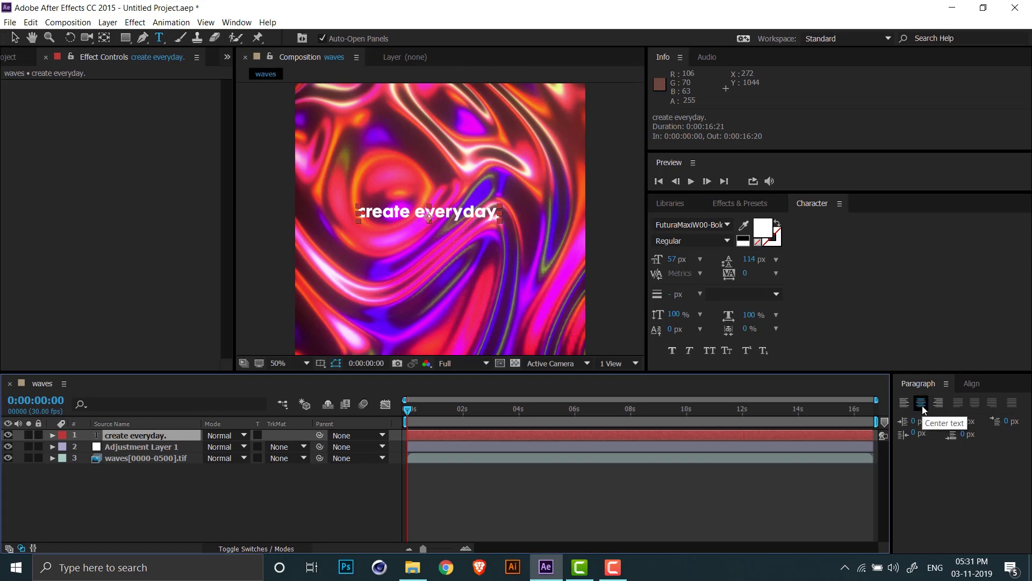
pyautogui.click(972, 383)
pyautogui.click(929, 417)
pyautogui.click(998, 418)
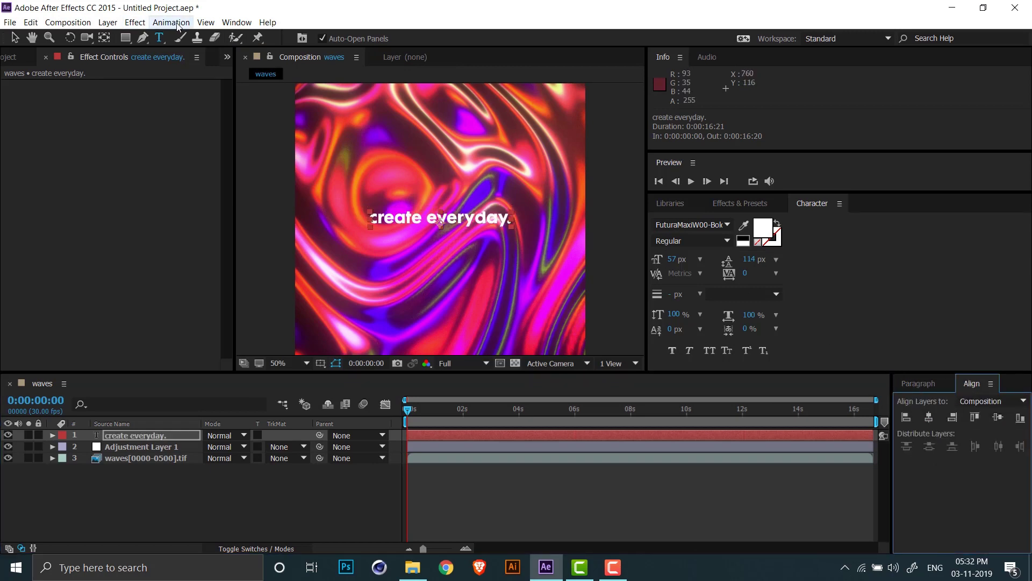
# Step: Set the text size to 72 px, preview, and save the project as waves.aep
pyautogui.click(237, 22)
pyautogui.click(237, 22)
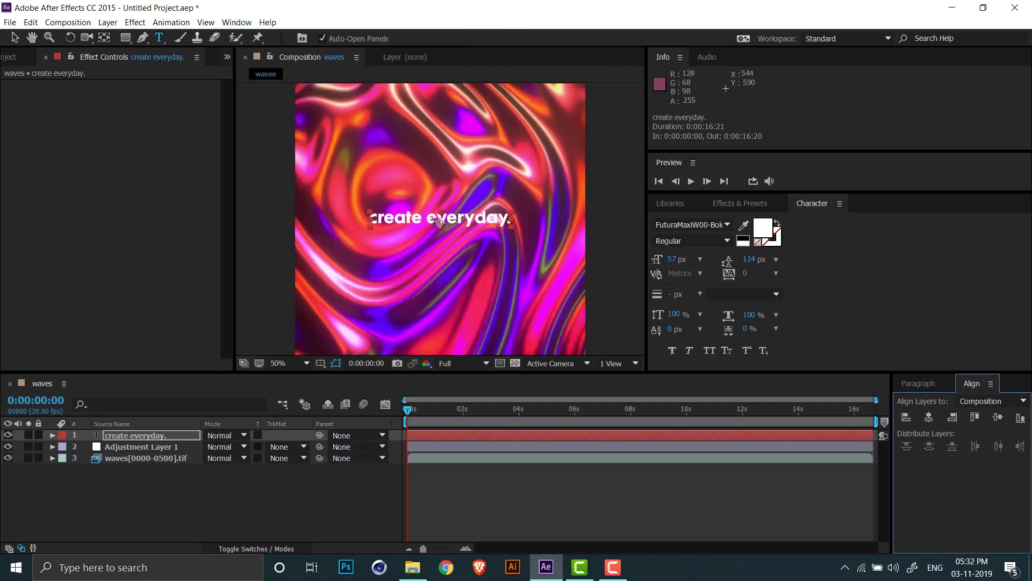
pyautogui.click(672, 259)
pyautogui.write('72')
pyautogui.press('Return')
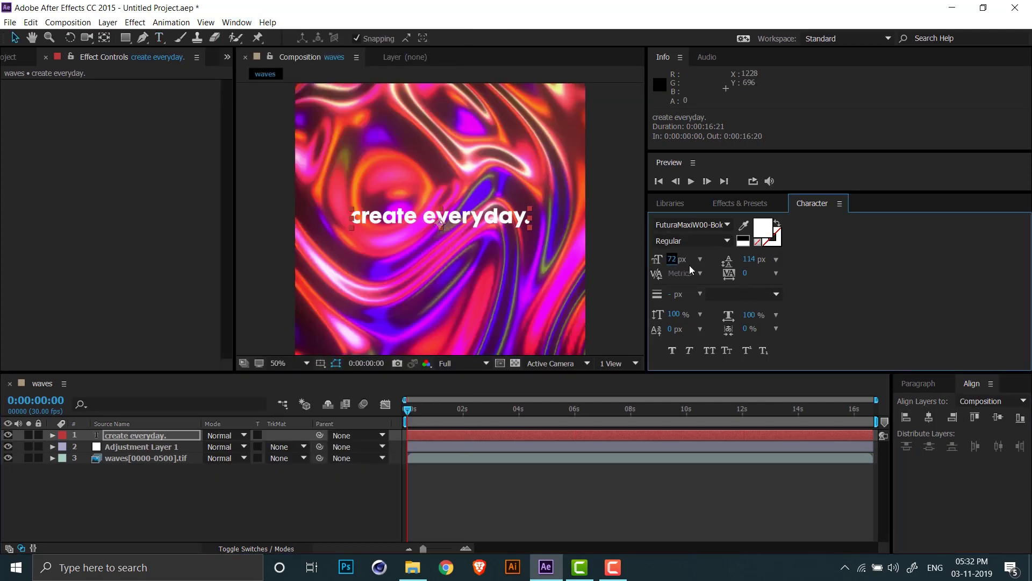
pyautogui.click(282, 474)
pyautogui.moveTo(411, 408); pyautogui.dragTo(639, 426)
pyautogui.press('Home')
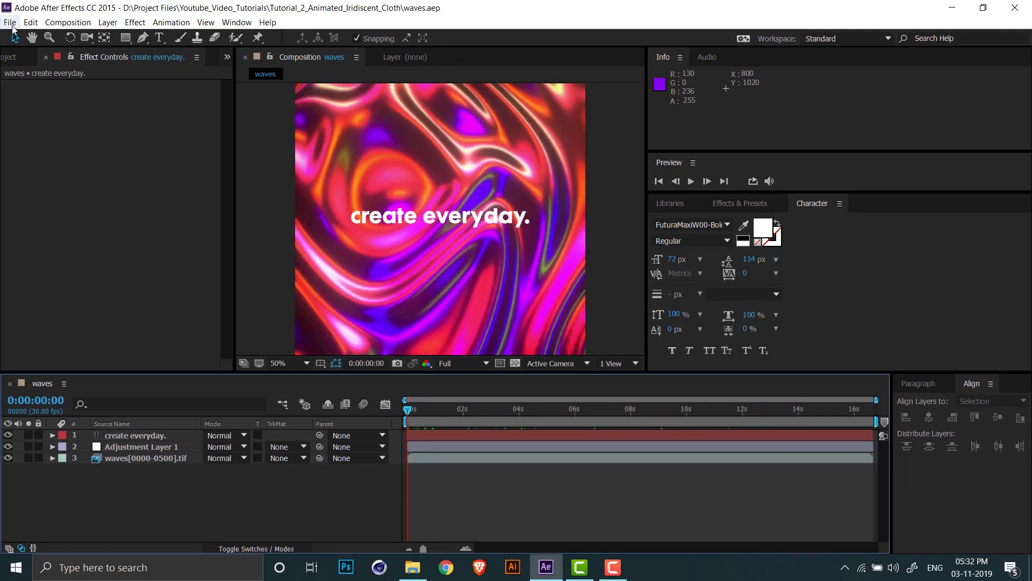
# Step: Add the waves composition to the Adobe Media Encoder queue as H.264 waves.mp4
pyautogui.click(10, 22)
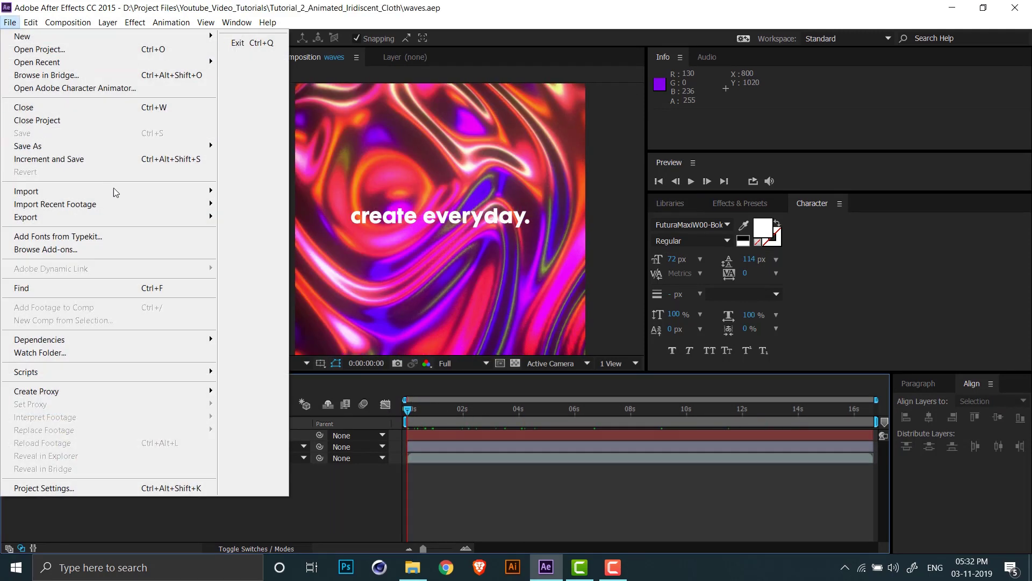
pyautogui.moveTo(162, 217)
pyautogui.click(261, 217)
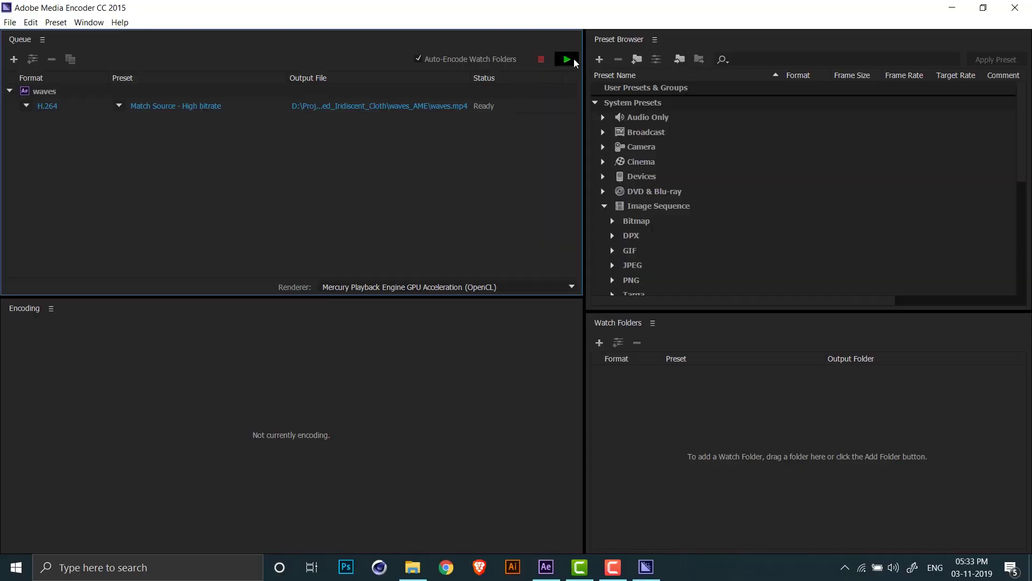
# Step: Encode the queued waves composition to waves.mp4, then open its waves_AME output folder
pyautogui.click(568, 62)
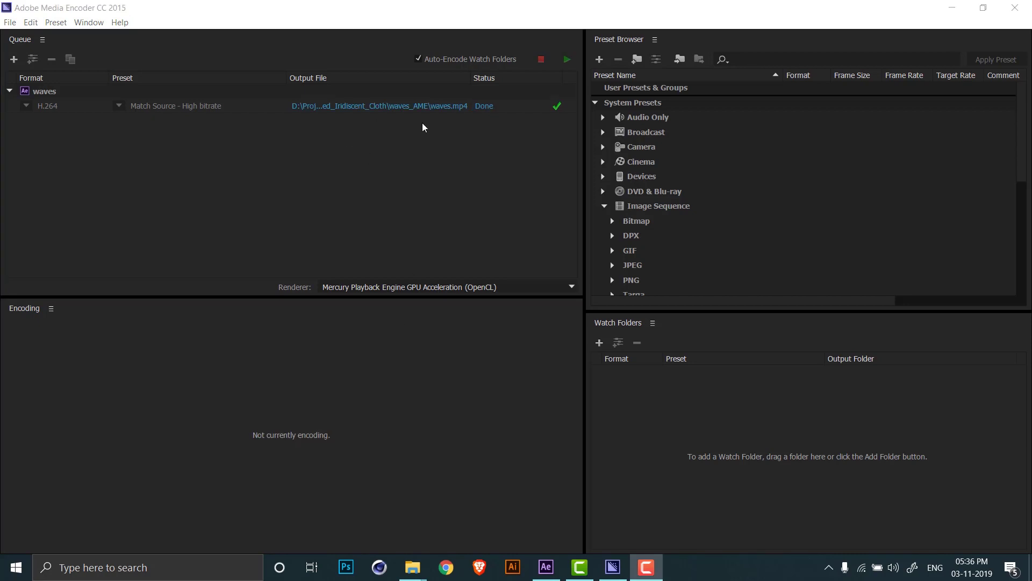
pyautogui.click(405, 112)
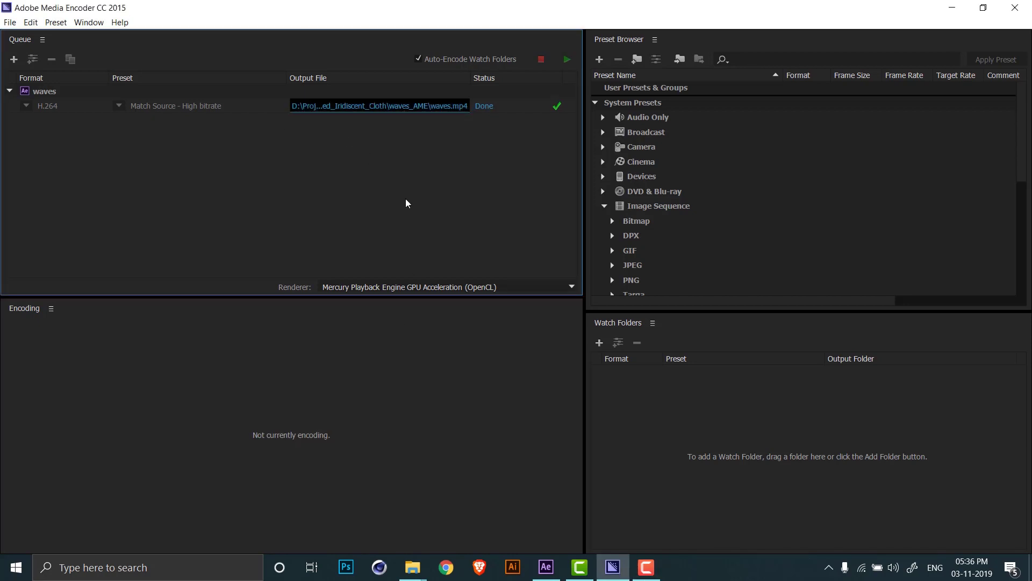